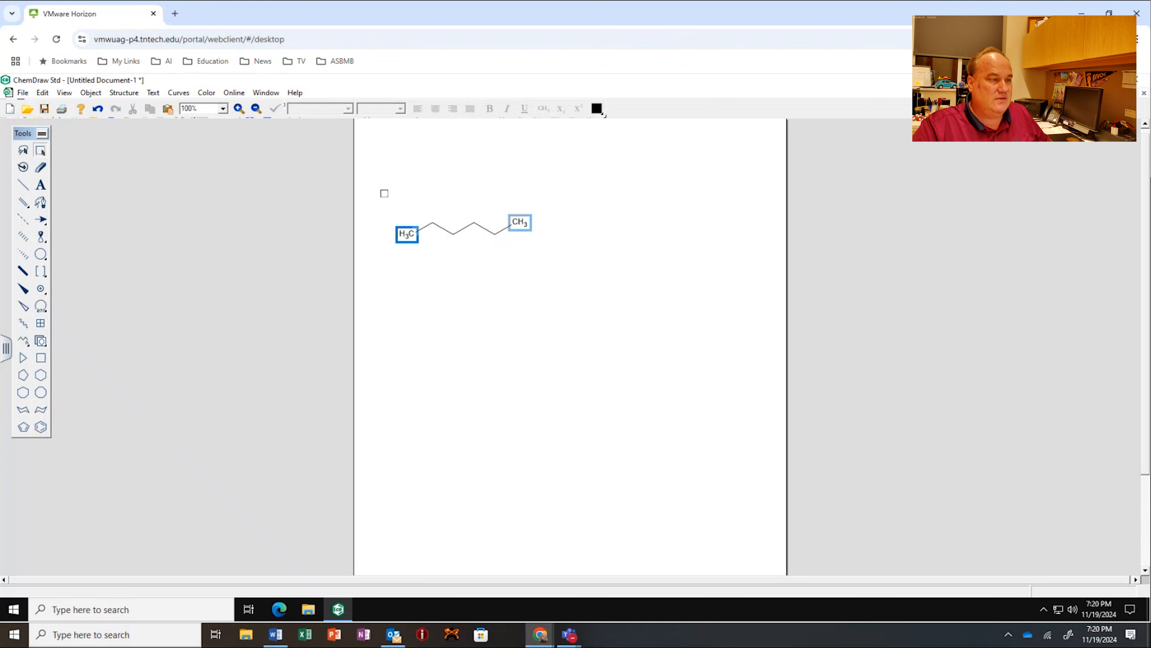
# Step: Copy the entire drawn hexane structure to the clipboard as a SMILES string
pyautogui.moveTo(384, 193); pyautogui.dragTo(563, 278)
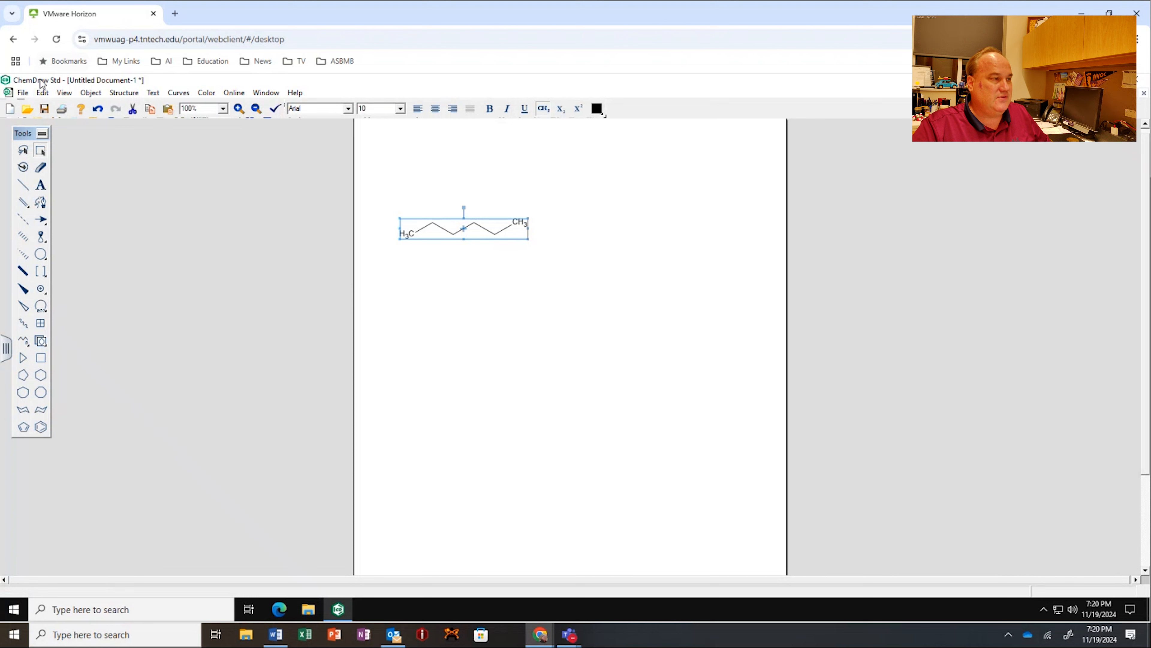
pyautogui.click(42, 93)
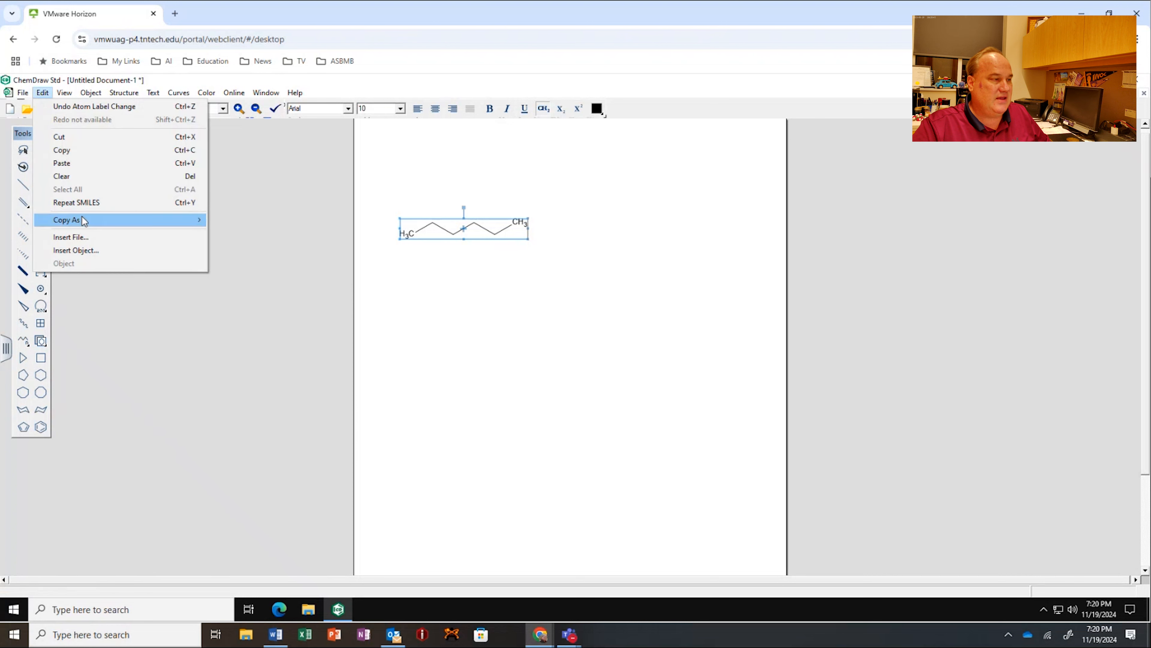
pyautogui.moveTo(84, 221)
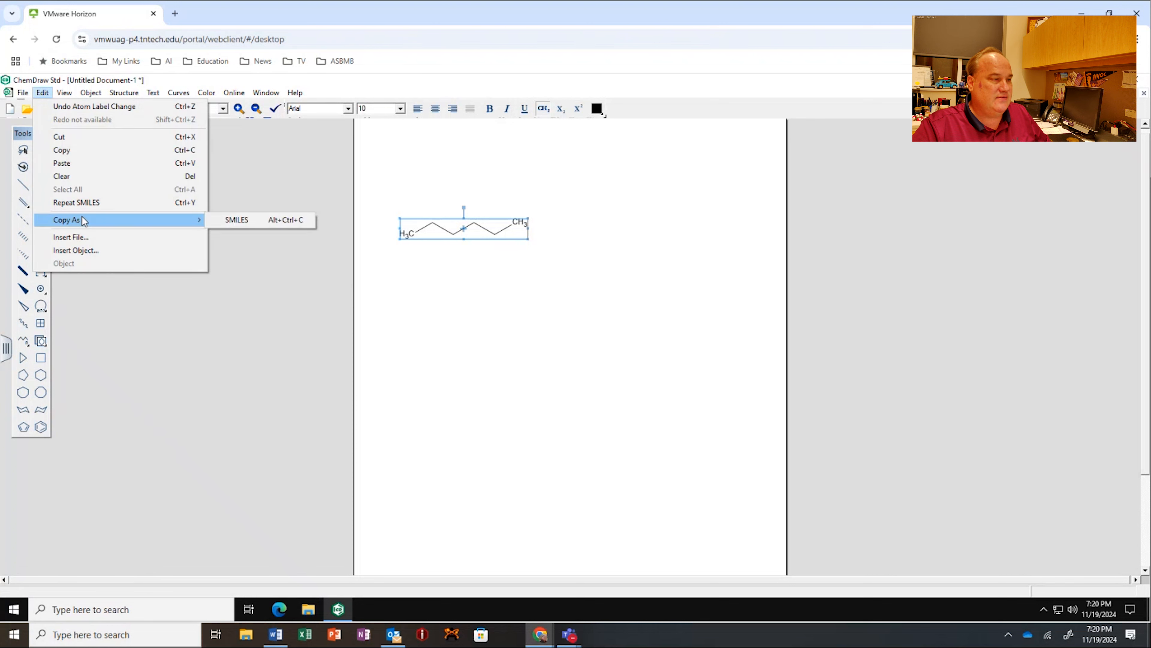
pyautogui.click(241, 222)
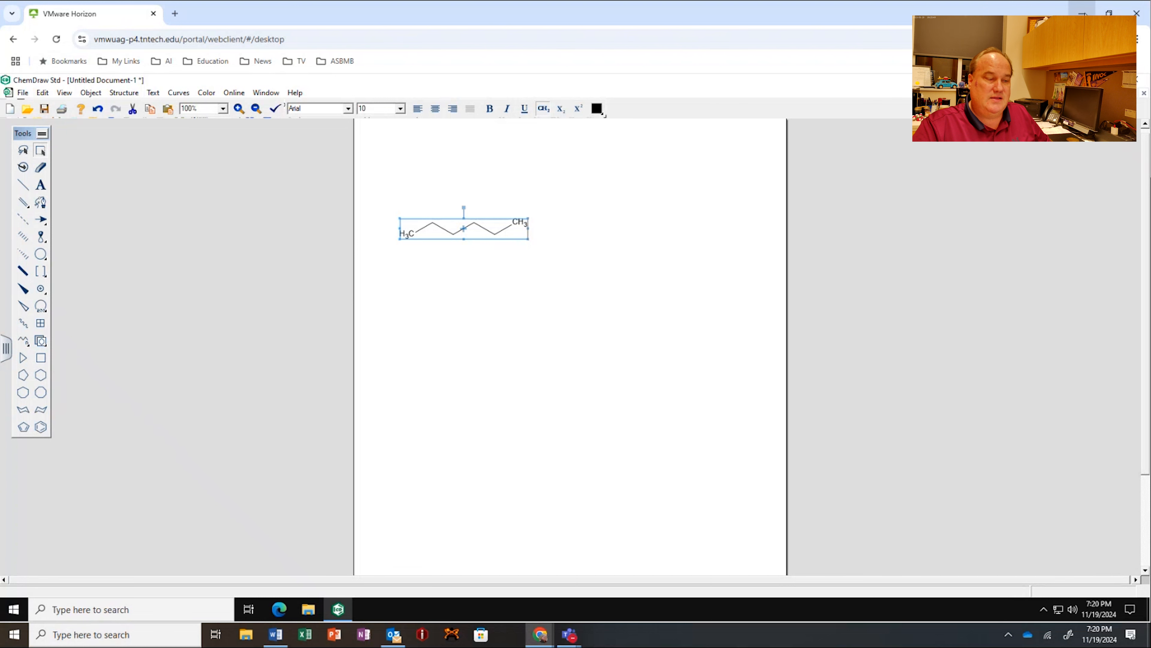
# Step: Switch to MOE 2024.06 in a maximized window and open its molecule Builder
pyautogui.click(1082, 12)
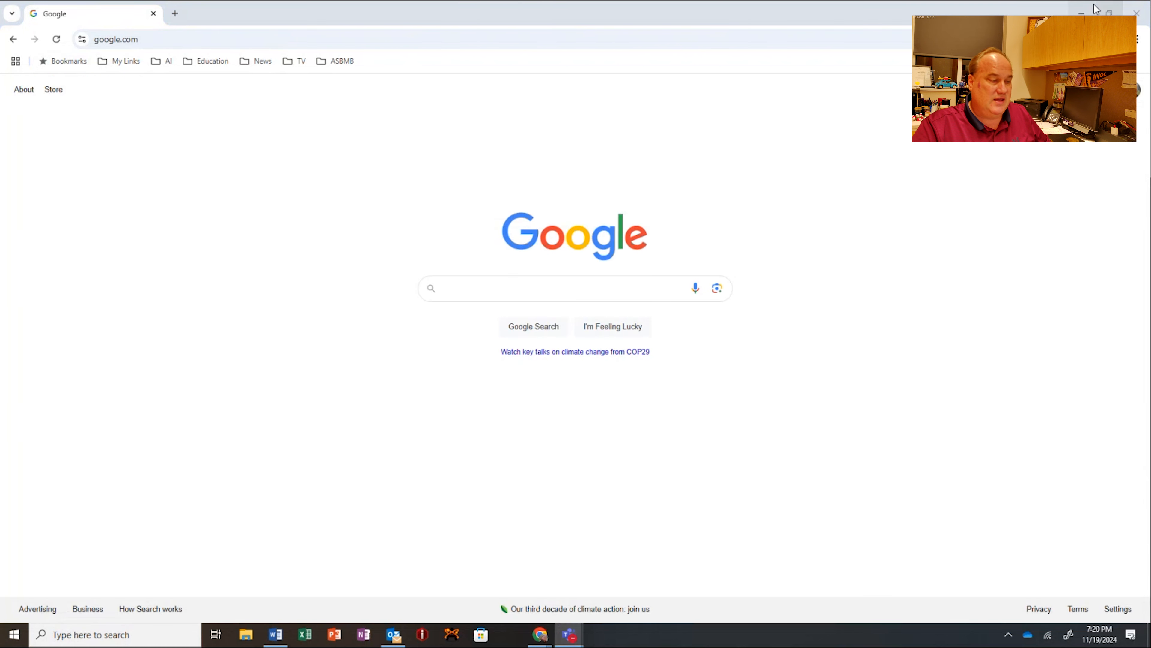
pyautogui.click(1083, 12)
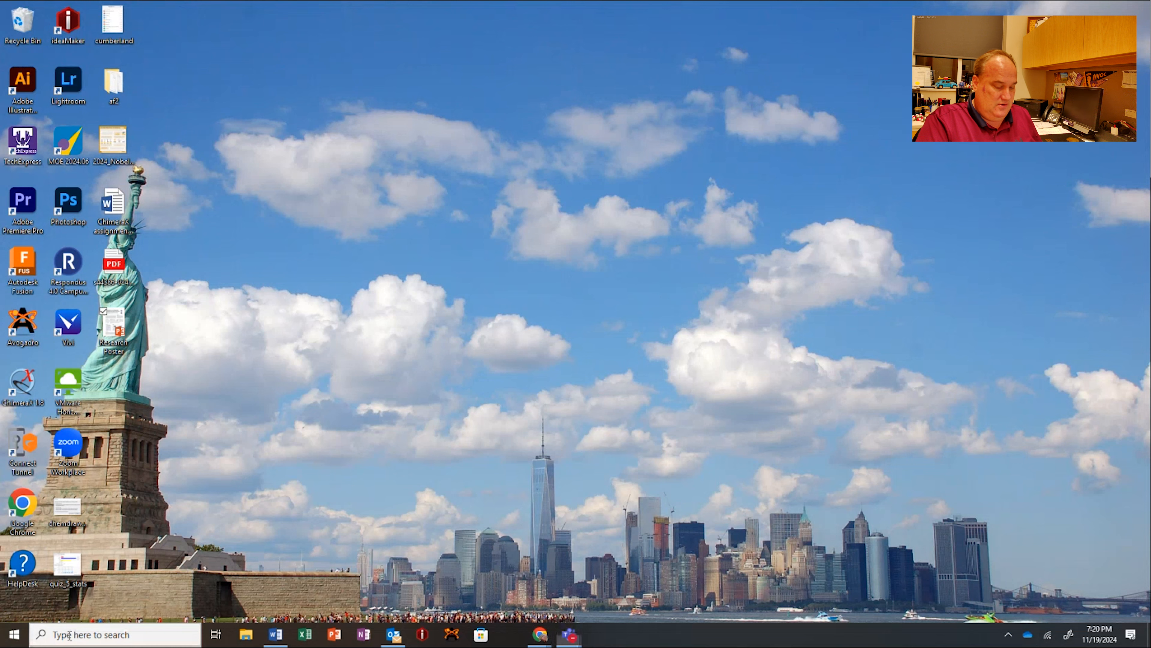
pyautogui.click(69, 634)
pyautogui.write('m')
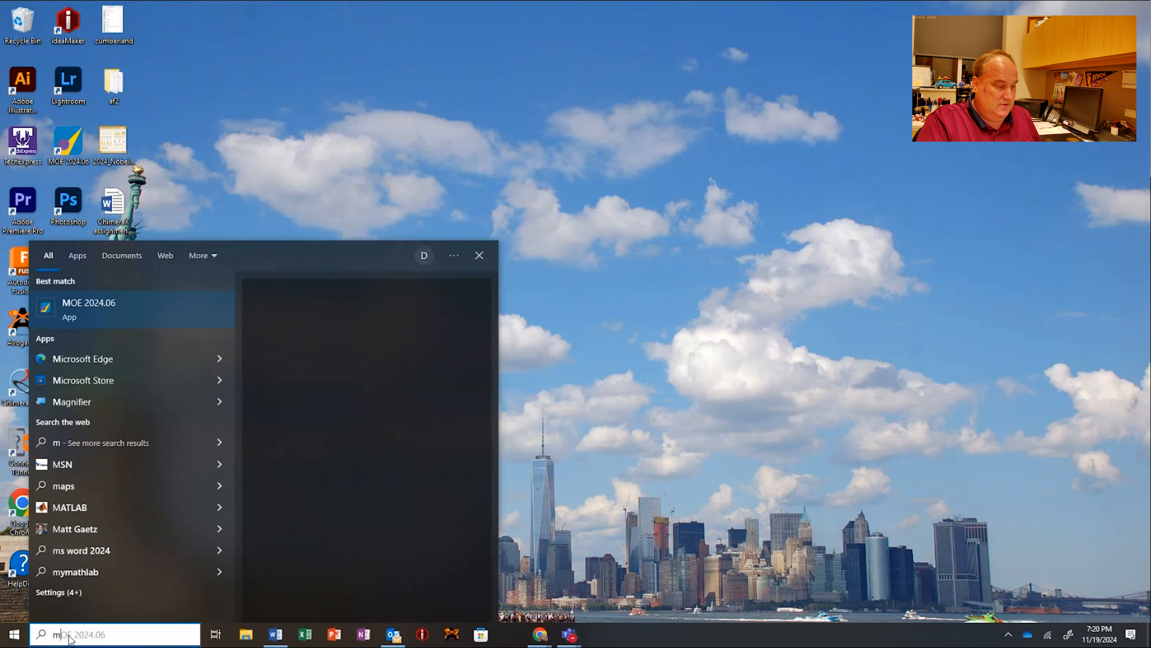
pyautogui.write('oe')
pyautogui.press('Return')
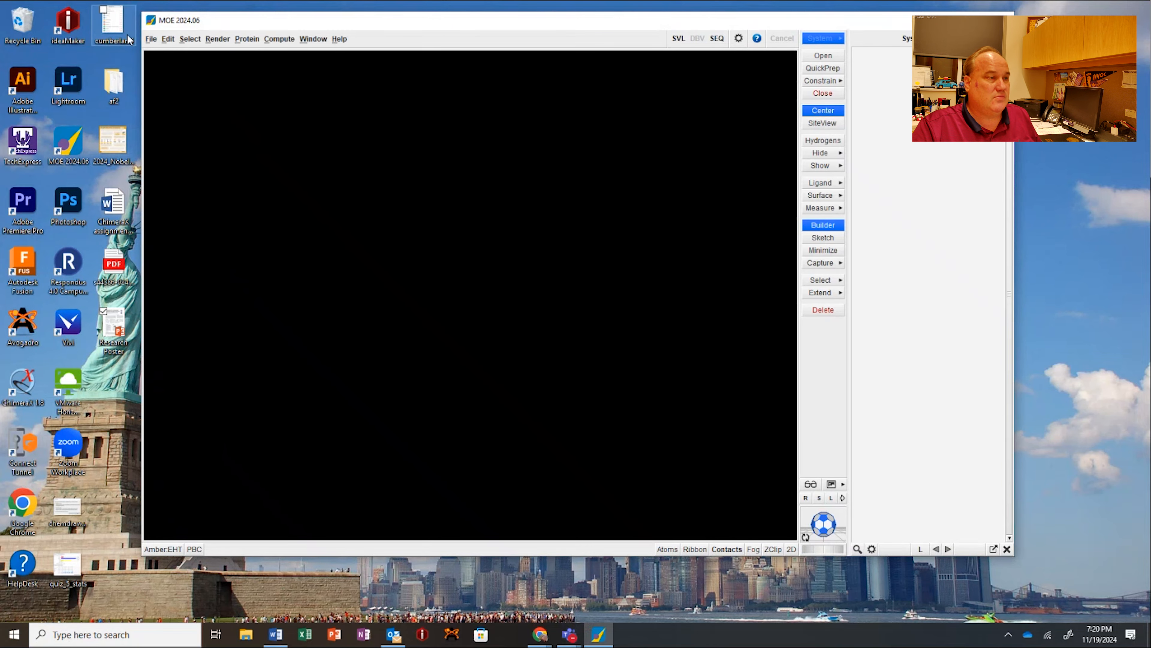
pyautogui.doubleClick(368, 21)
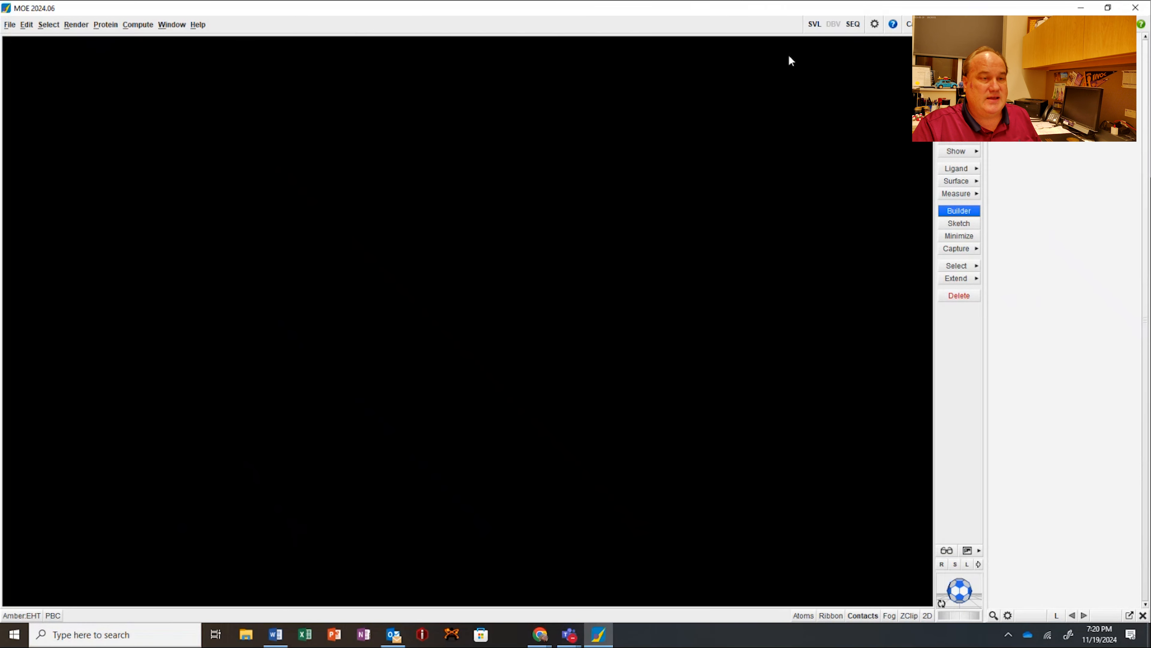
pyautogui.click(966, 211)
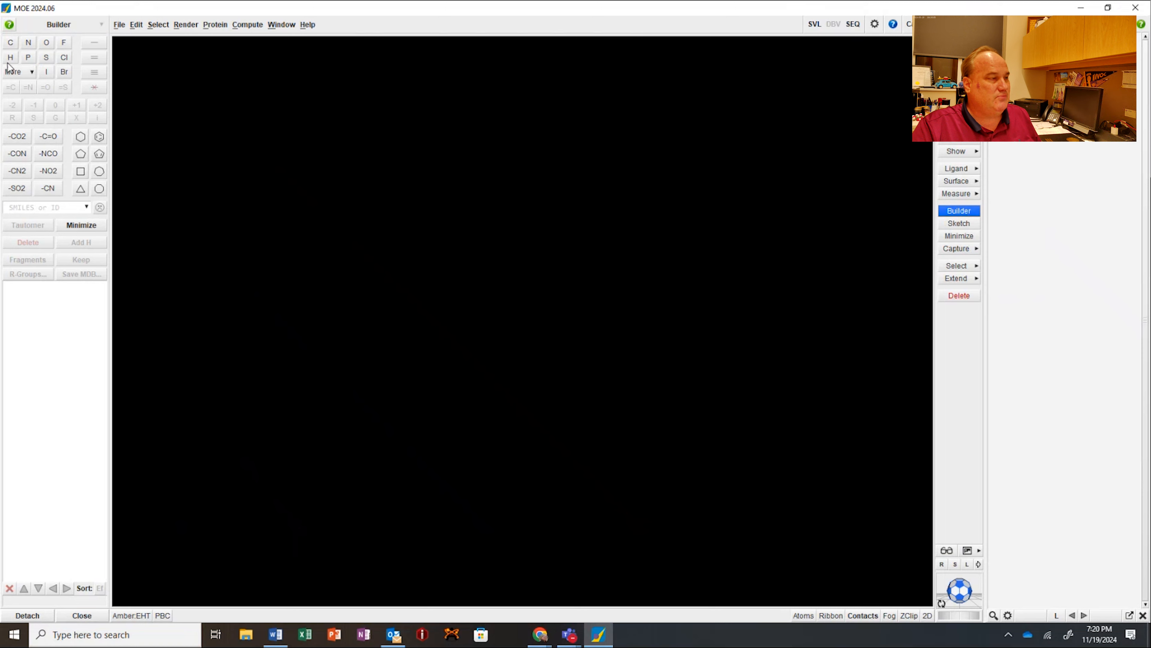
# Step: Build a straight six-carbon alkane chain one carbon at a time and center it in the view
pyautogui.click(10, 45)
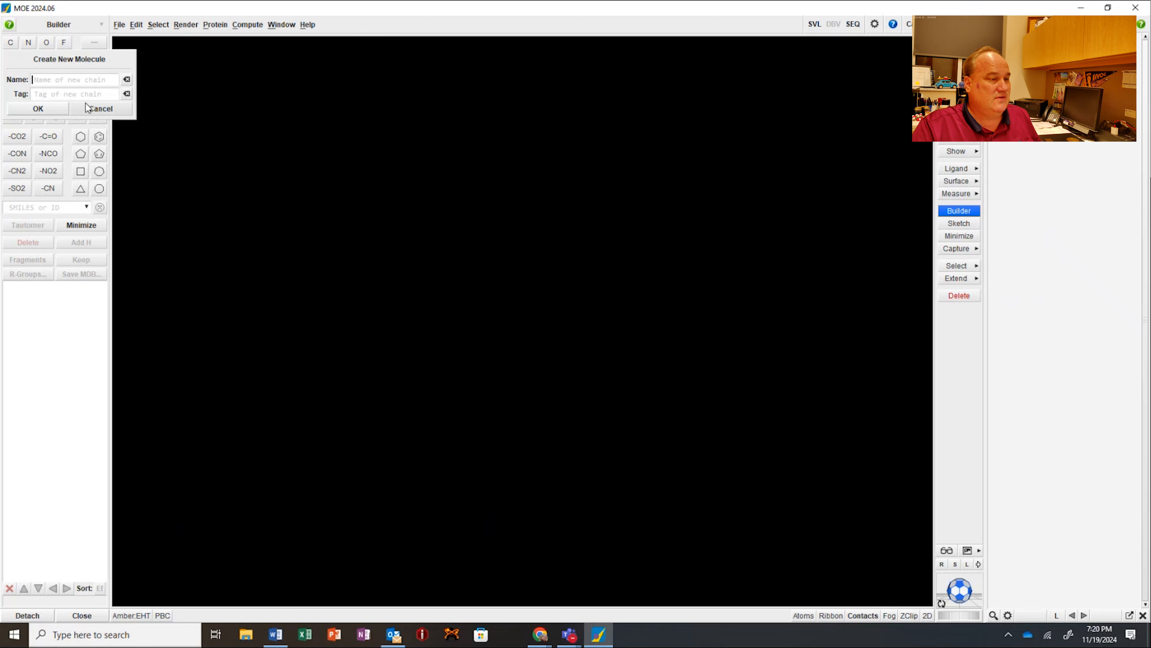
pyautogui.click(45, 107)
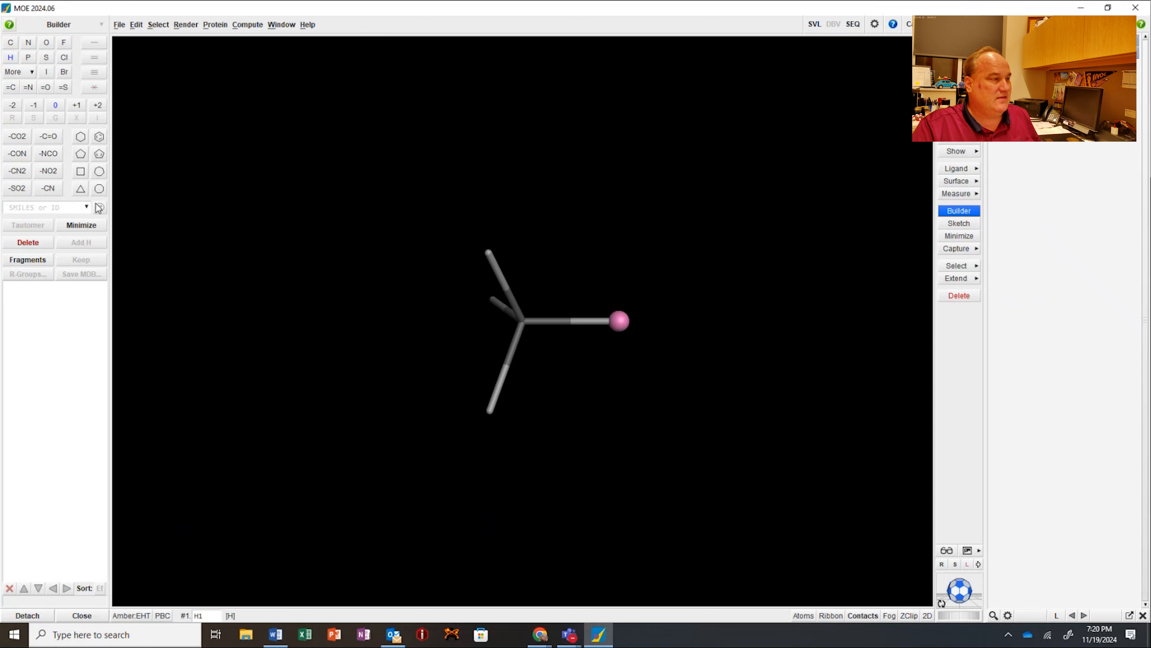
pyautogui.click(10, 43)
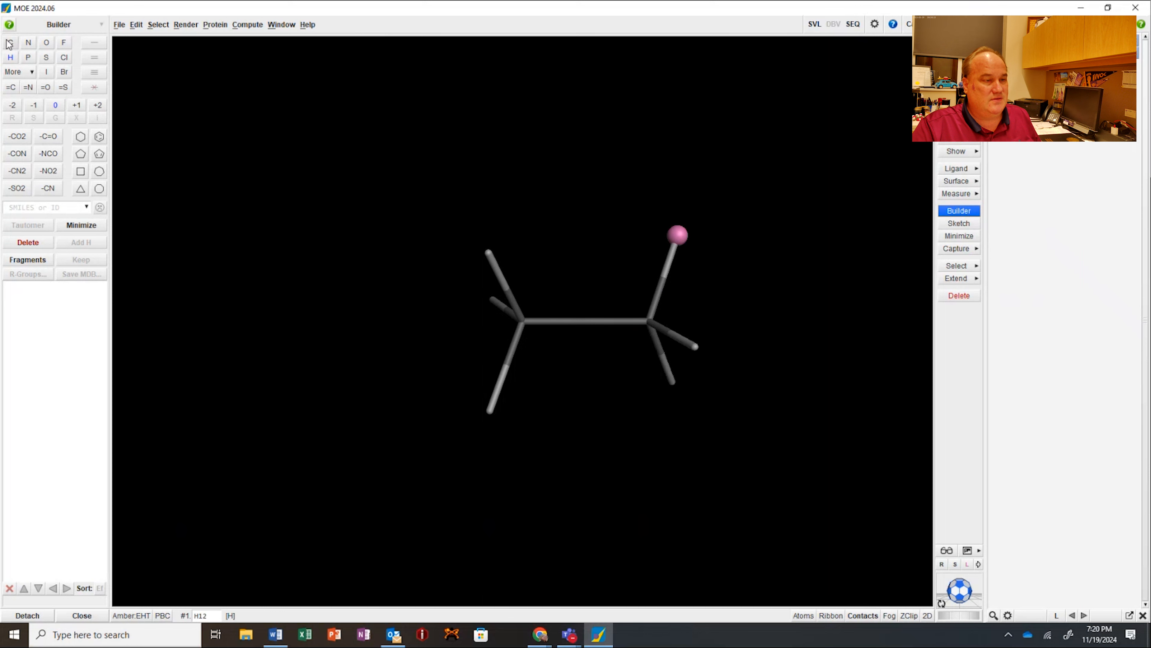
pyautogui.click(10, 43)
pyautogui.click(10, 43)
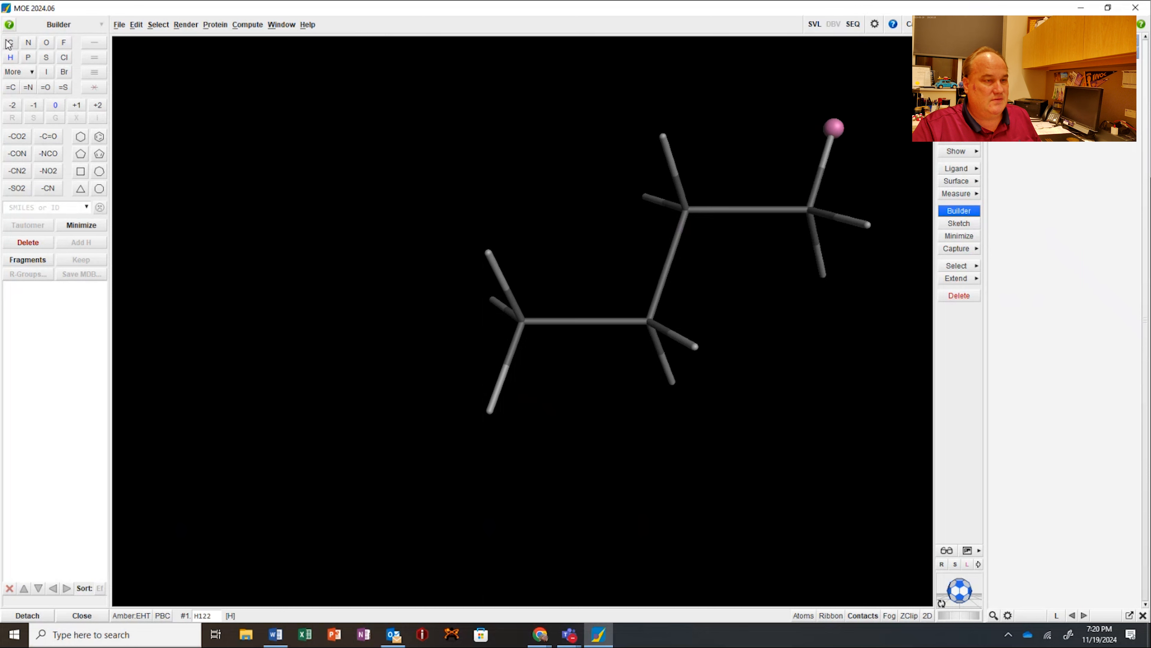
pyautogui.click(10, 43)
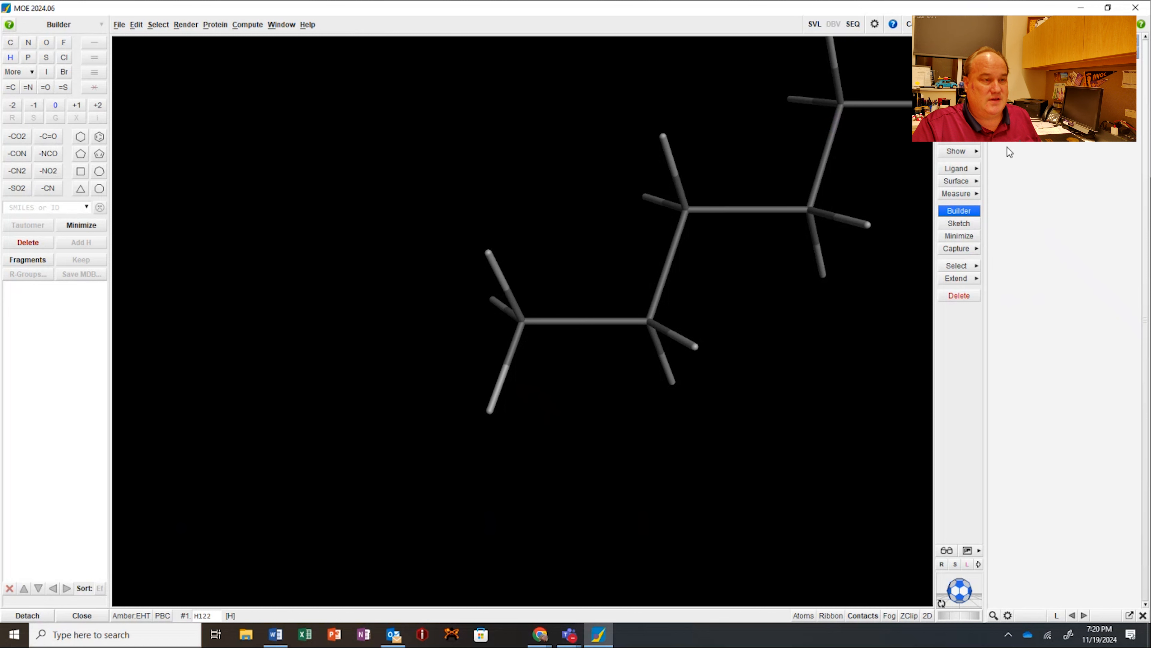
pyautogui.click(789, 252)
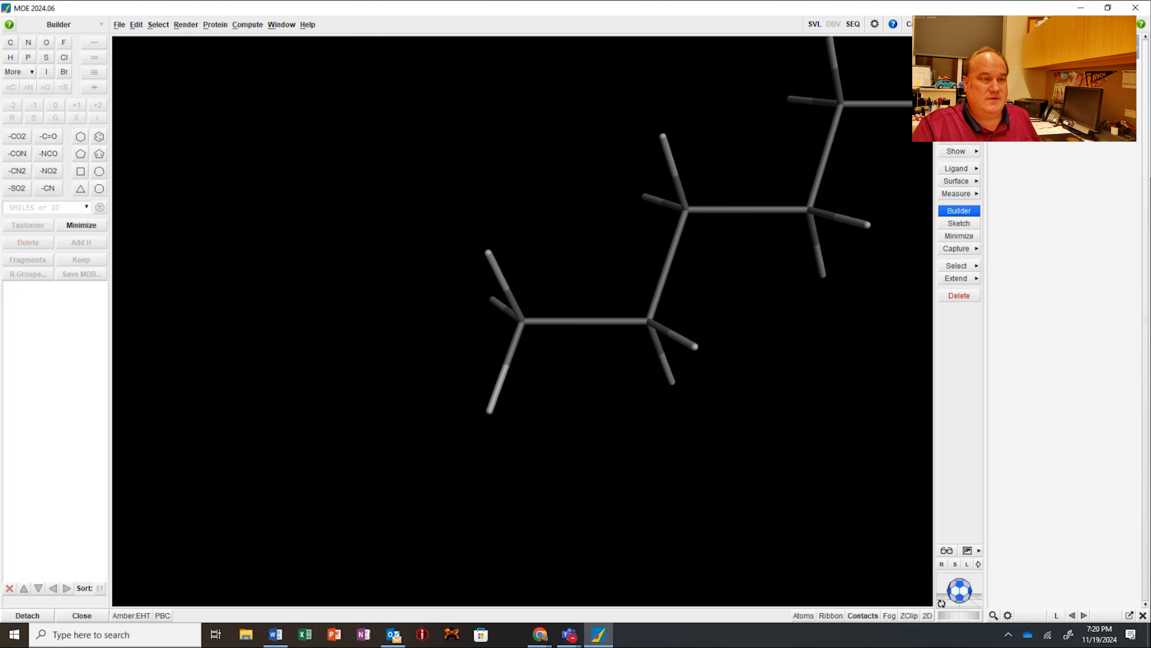
pyautogui.click(958, 109)
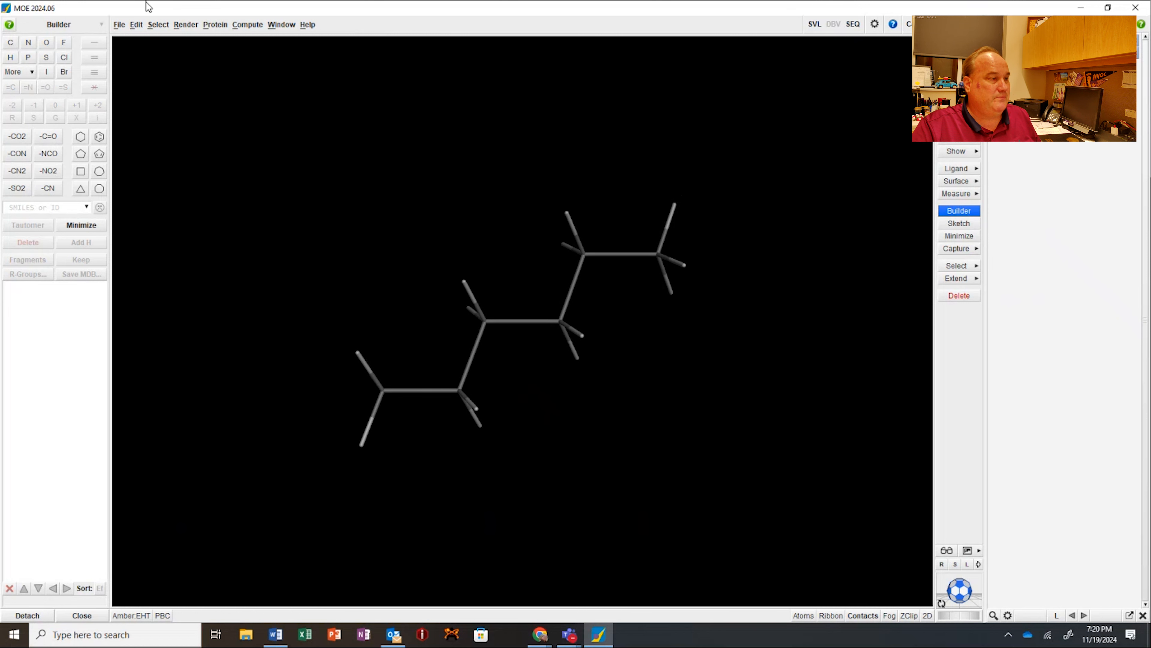
# Step: Close the current system, clearing its molecular data, deleting graphics objects and resetting the view
pyautogui.click(119, 24)
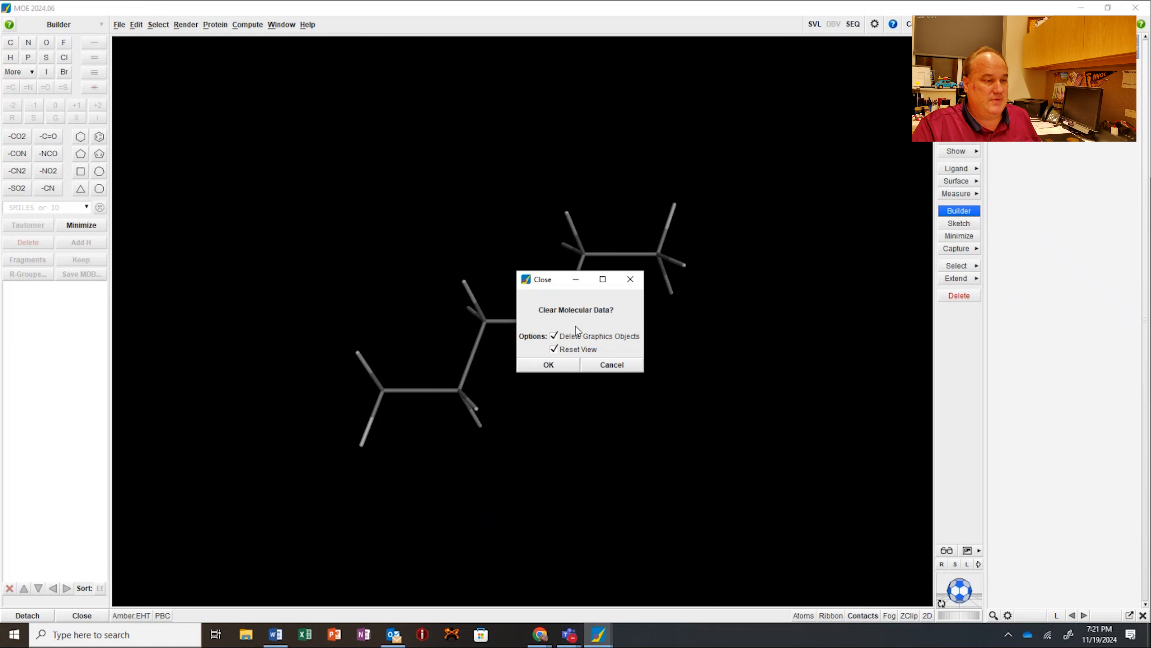
pyautogui.click(123, 81)
pyautogui.click(568, 364)
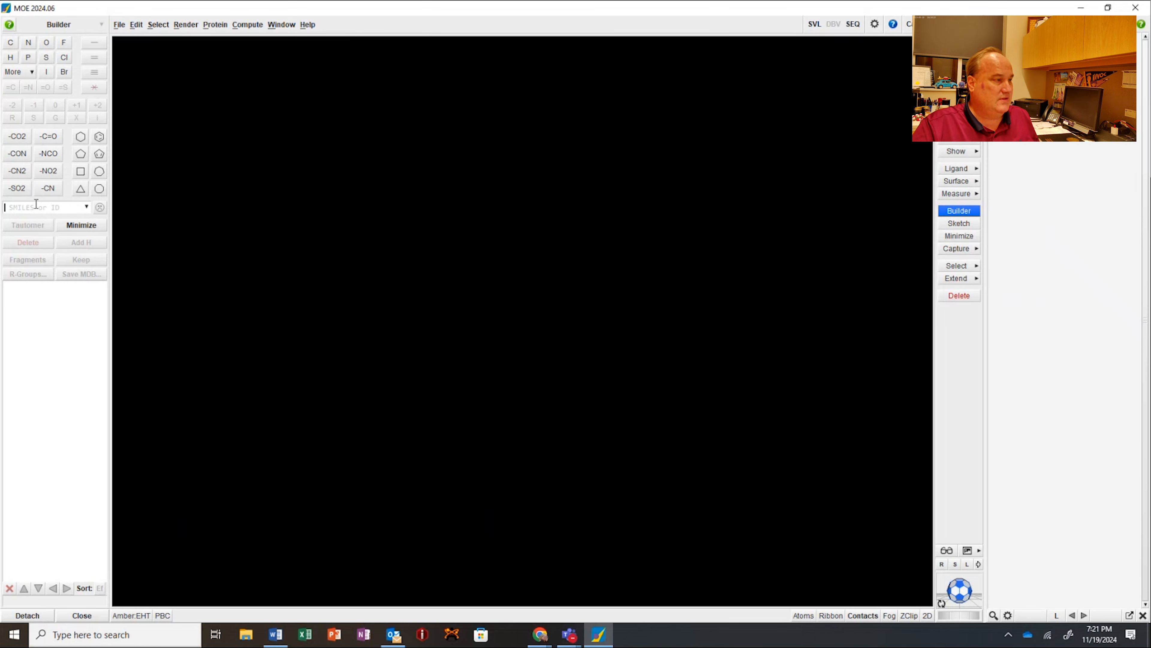
# Step: Create a new molecule from the SMILES string CCCCCC and name it hexane
pyautogui.write('cccccc')
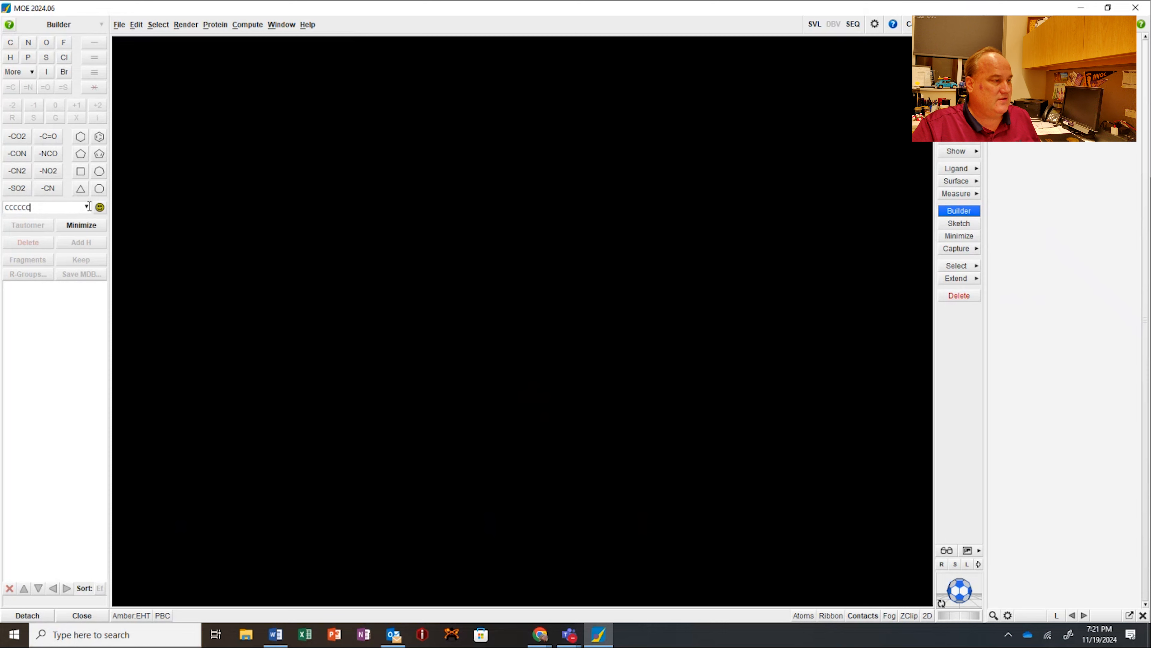
pyautogui.doubleClick(42, 207)
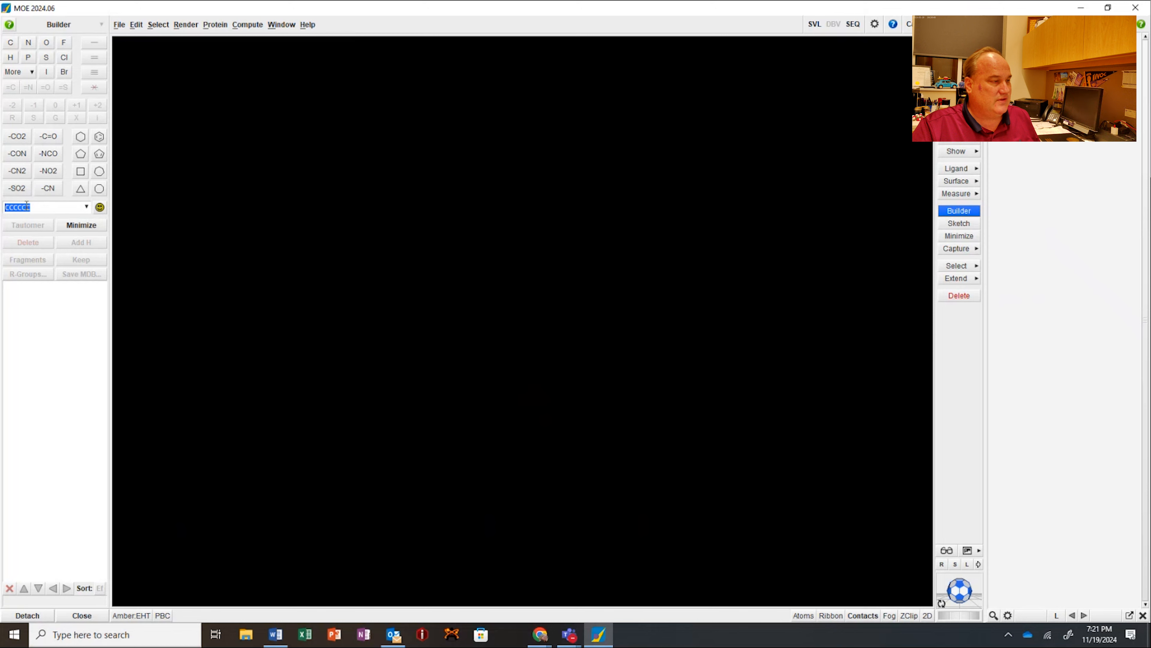
pyautogui.click(44, 209)
pyautogui.click(100, 208)
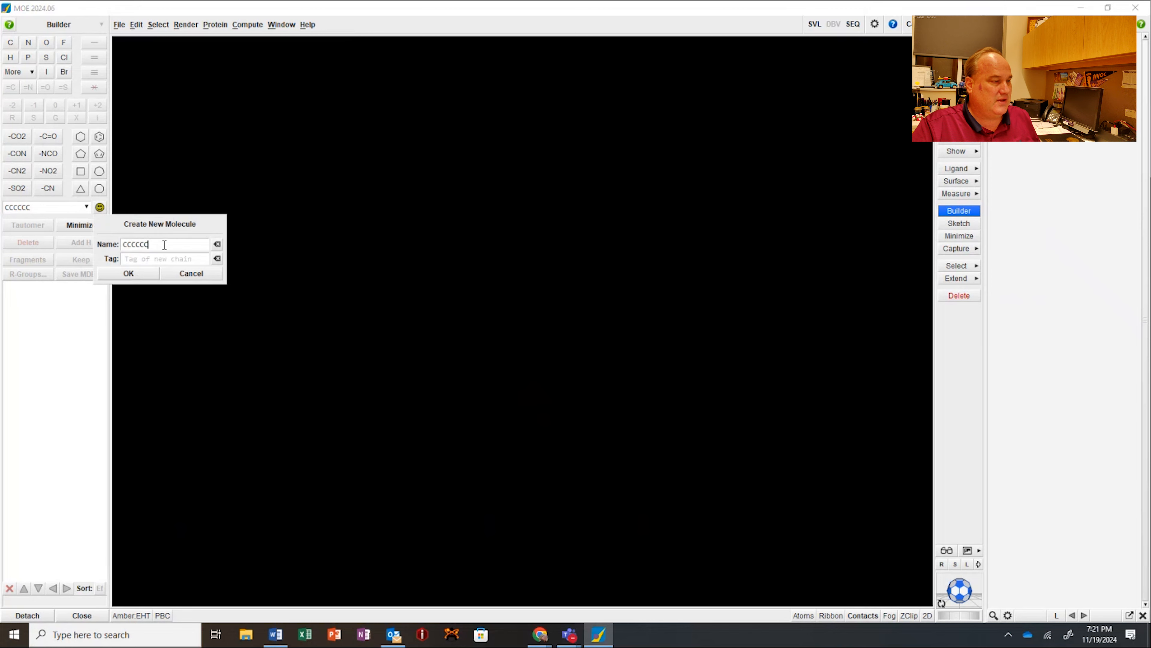
pyautogui.moveTo(150, 245); pyautogui.dragTo(119, 241)
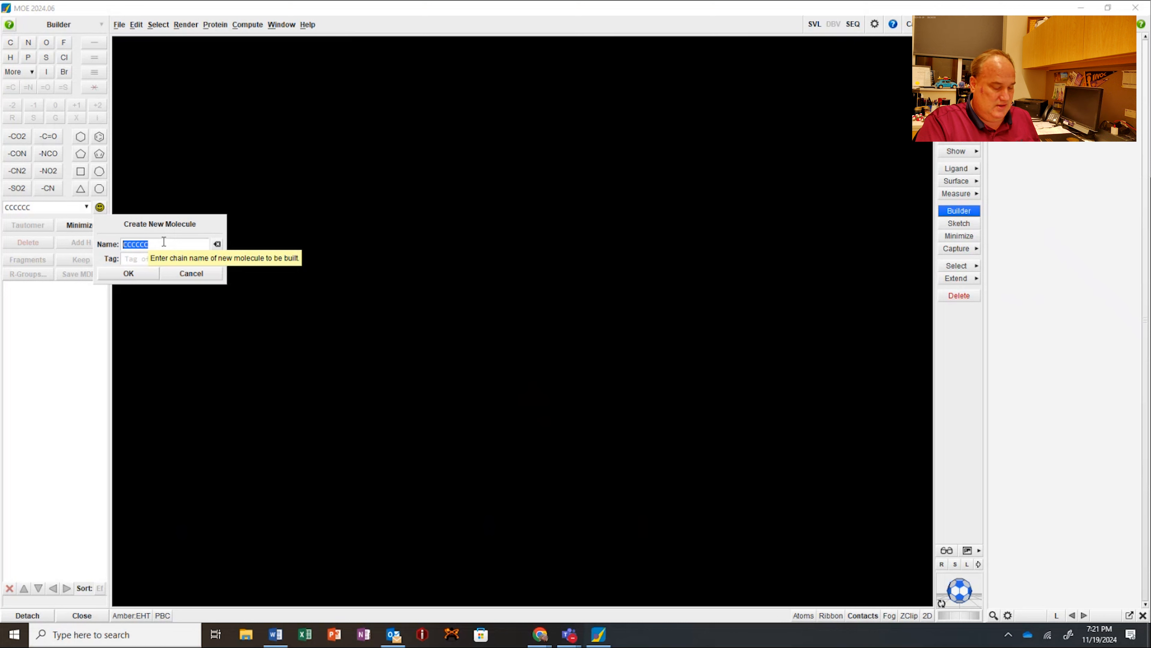
pyautogui.write('hexane')
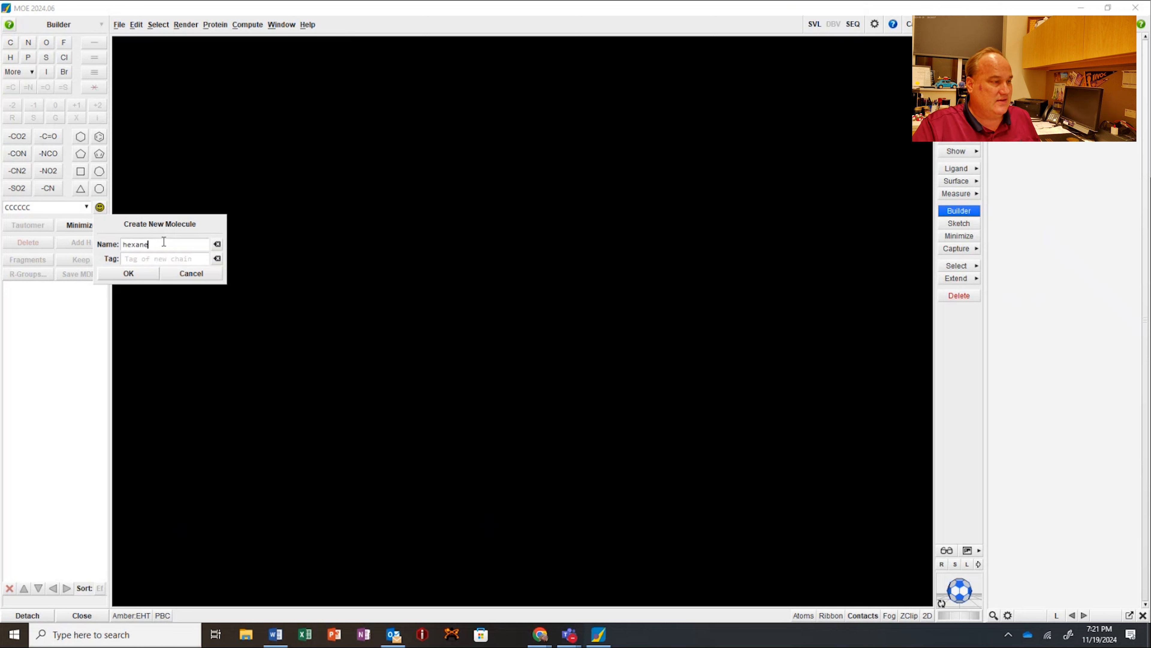
pyautogui.click(141, 272)
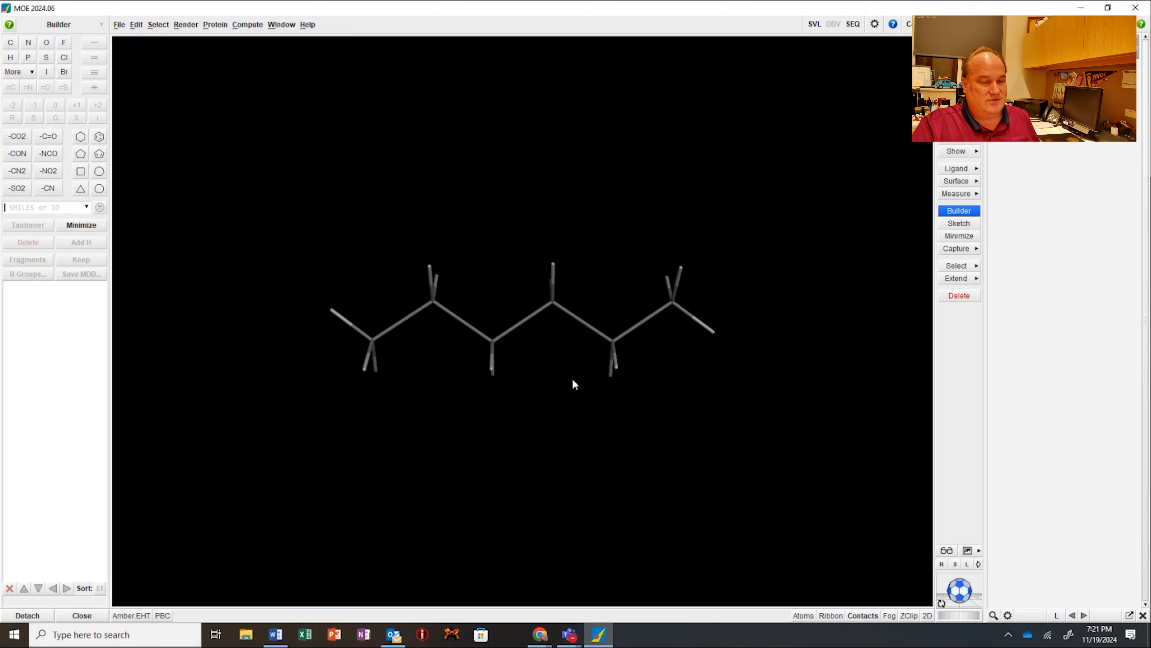
# Step: Fix the hexane's partial charges in the Amber:EHT potential setup
pyautogui.moveTo(958, 590)
pyautogui.mouseDown()
pyautogui.moveTo(995, 558)
pyautogui.moveTo(965, 582)
pyautogui.mouseUp()
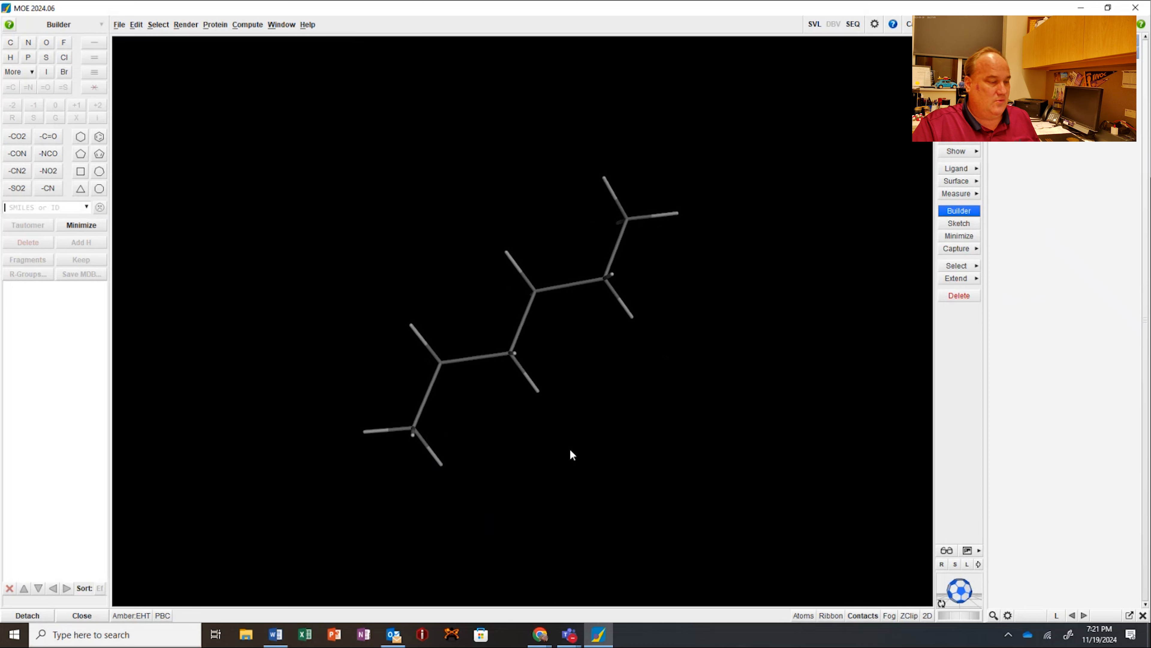
pyautogui.click(131, 615)
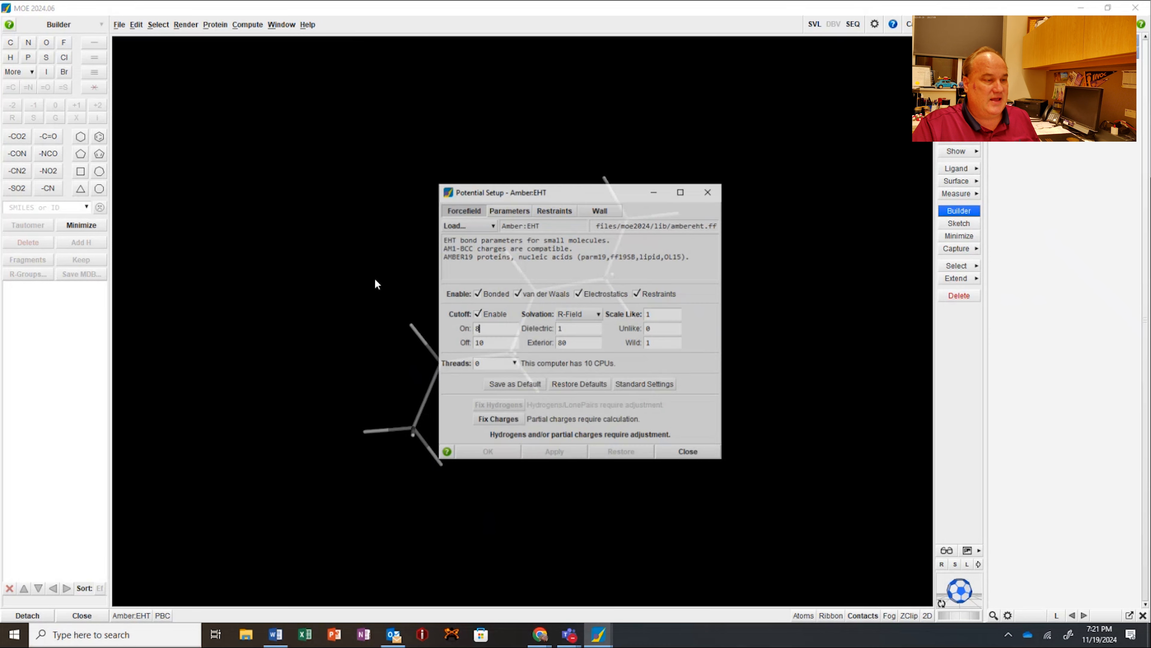
pyautogui.click(499, 420)
pyautogui.click(689, 451)
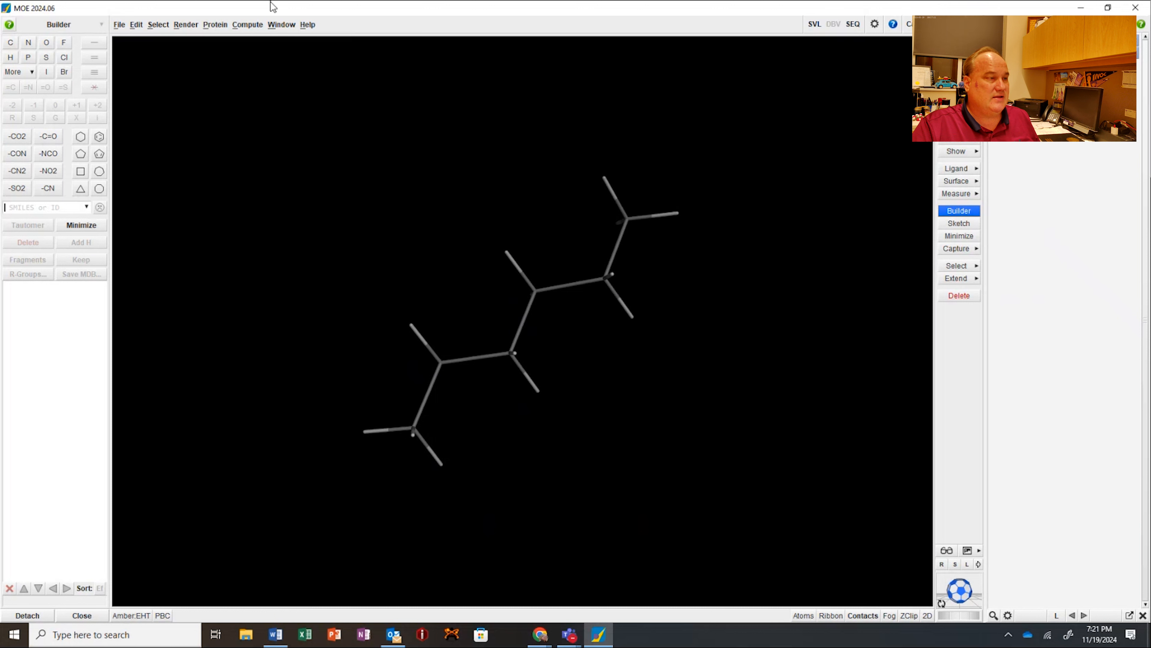
# Step: Choose a preset RMS gradient and run an energy minimization on all atoms of the hexane
pyautogui.click(246, 30)
pyautogui.click(255, 92)
pyautogui.click(245, 25)
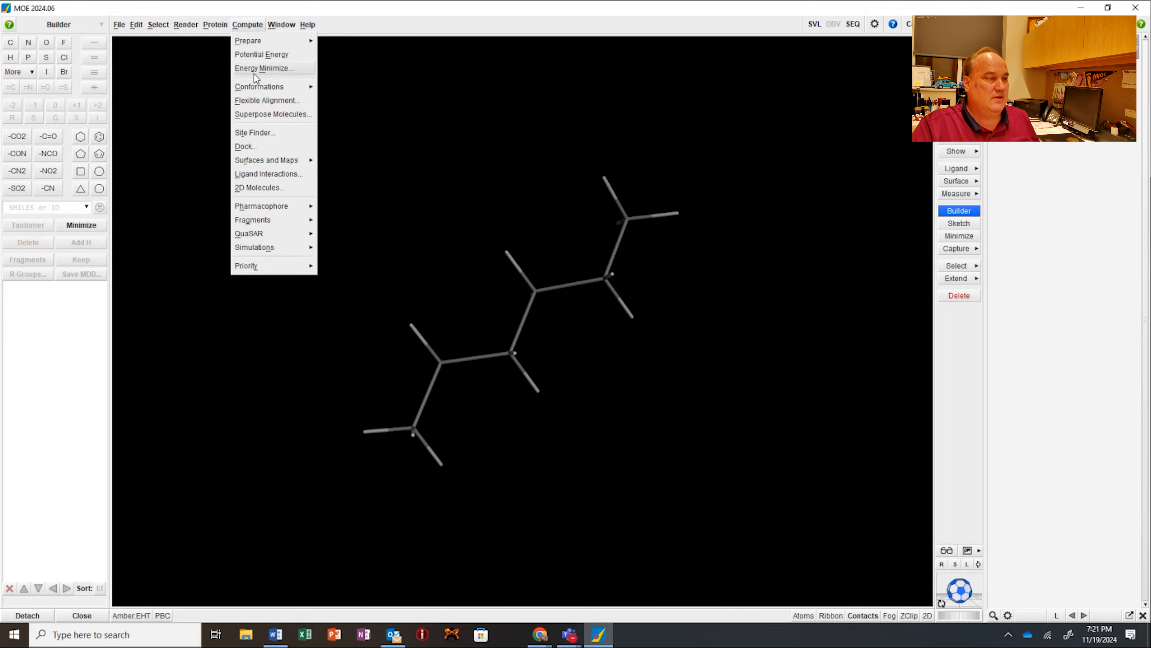
pyautogui.click(257, 70)
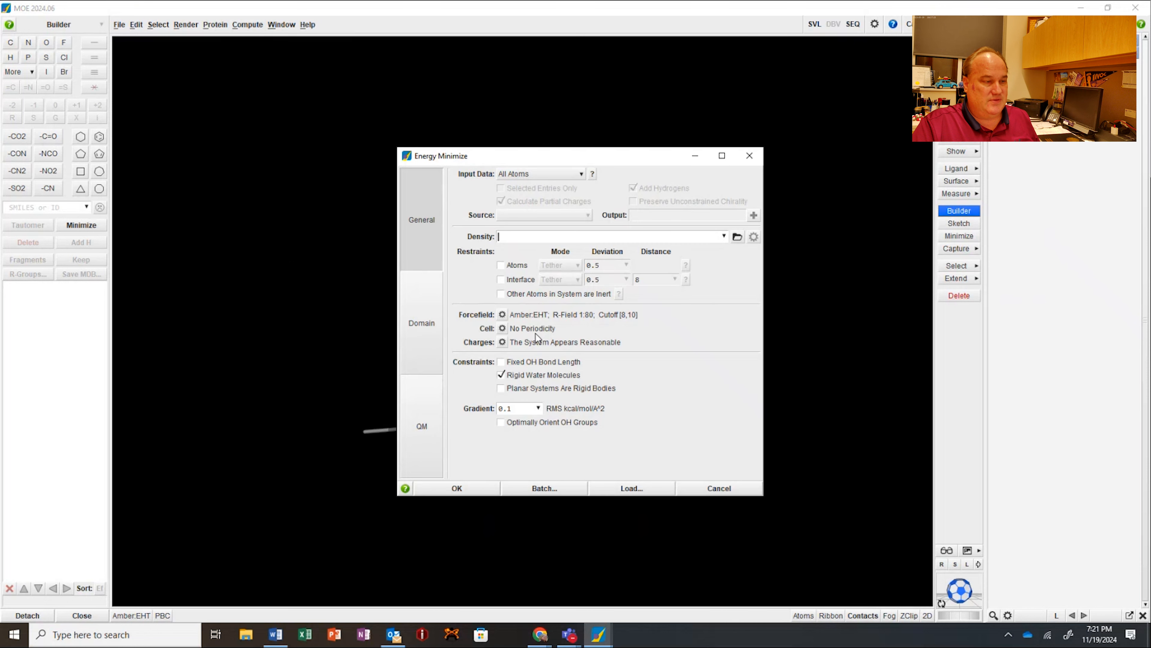
pyautogui.click(538, 408)
pyautogui.click(528, 447)
pyautogui.click(453, 489)
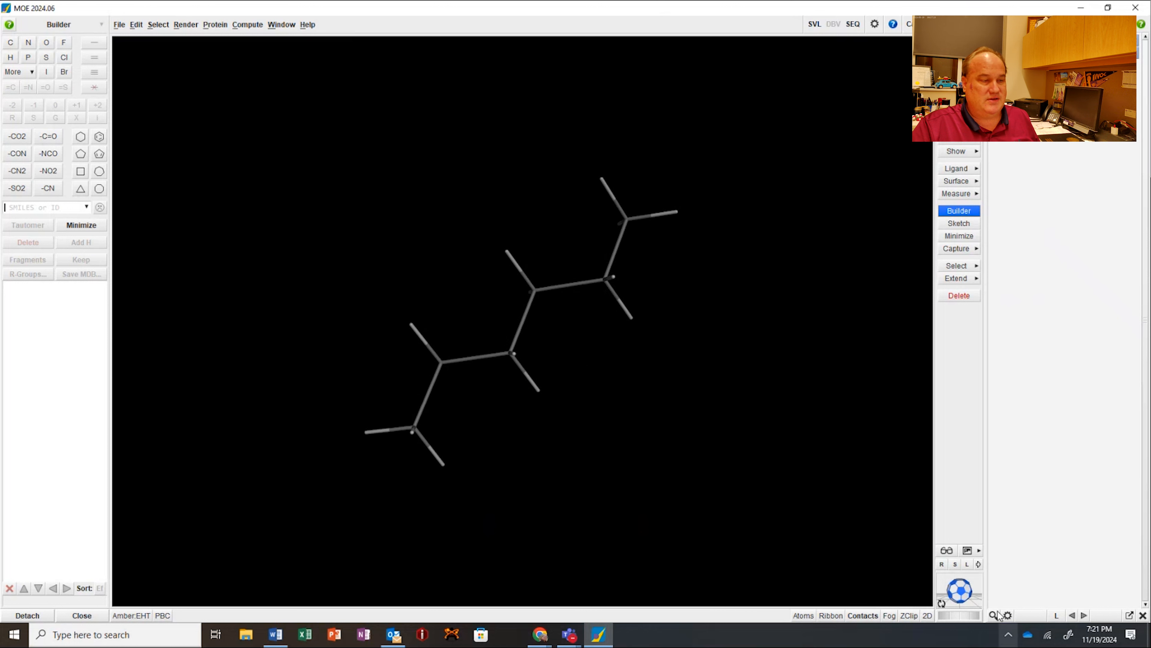
# Step: Open the molecular dynamics setup for the minimized hexane and select NPA as the simulation engine
pyautogui.moveTo(974, 595)
pyautogui.mouseDown()
pyautogui.moveTo(981, 581)
pyautogui.moveTo(951, 569)
pyautogui.moveTo(963, 601)
pyautogui.moveTo(938, 604)
pyautogui.moveTo(962, 602)
pyautogui.mouseUp()
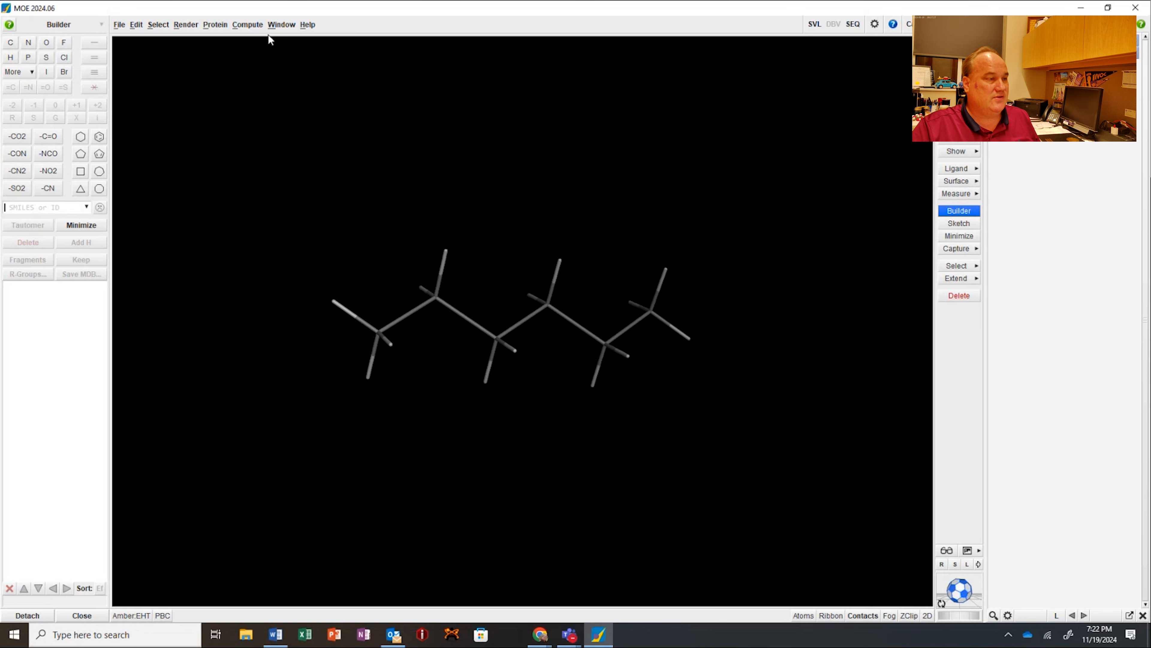
pyautogui.click(247, 25)
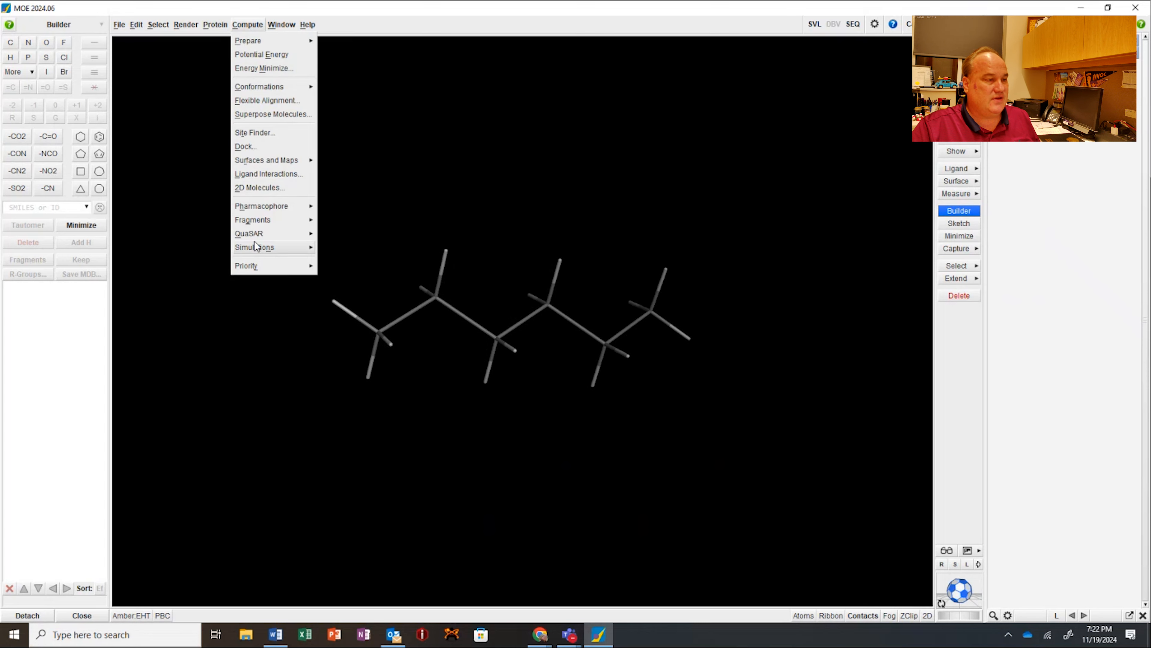
pyautogui.moveTo(256, 246)
pyautogui.click(327, 247)
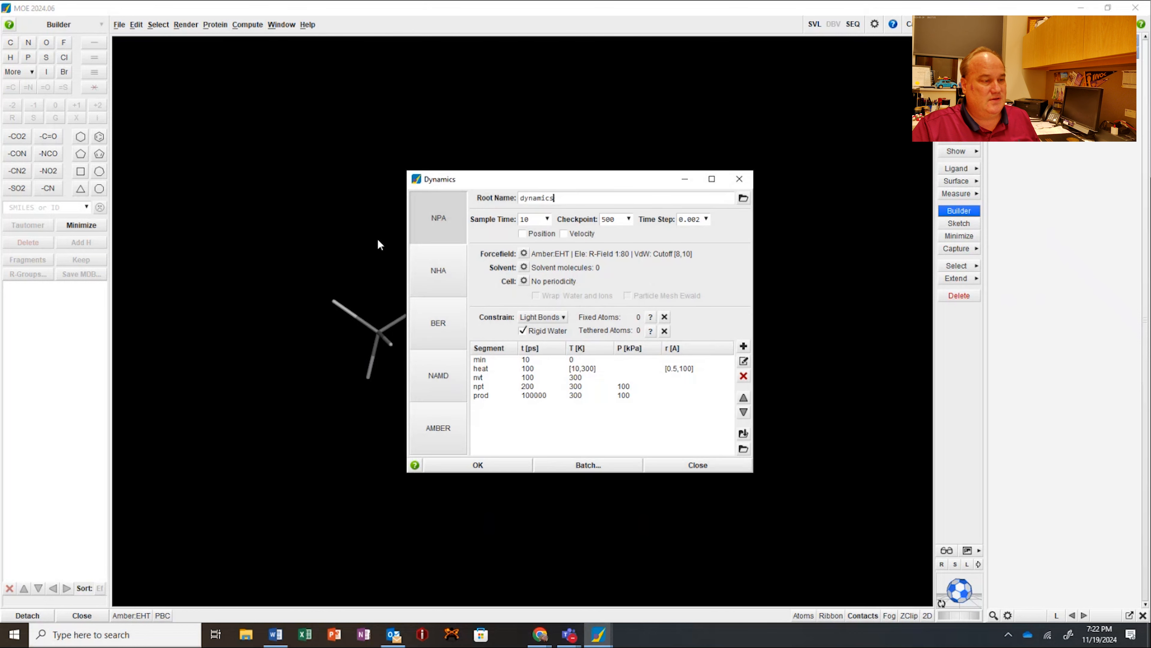
pyautogui.click(433, 378)
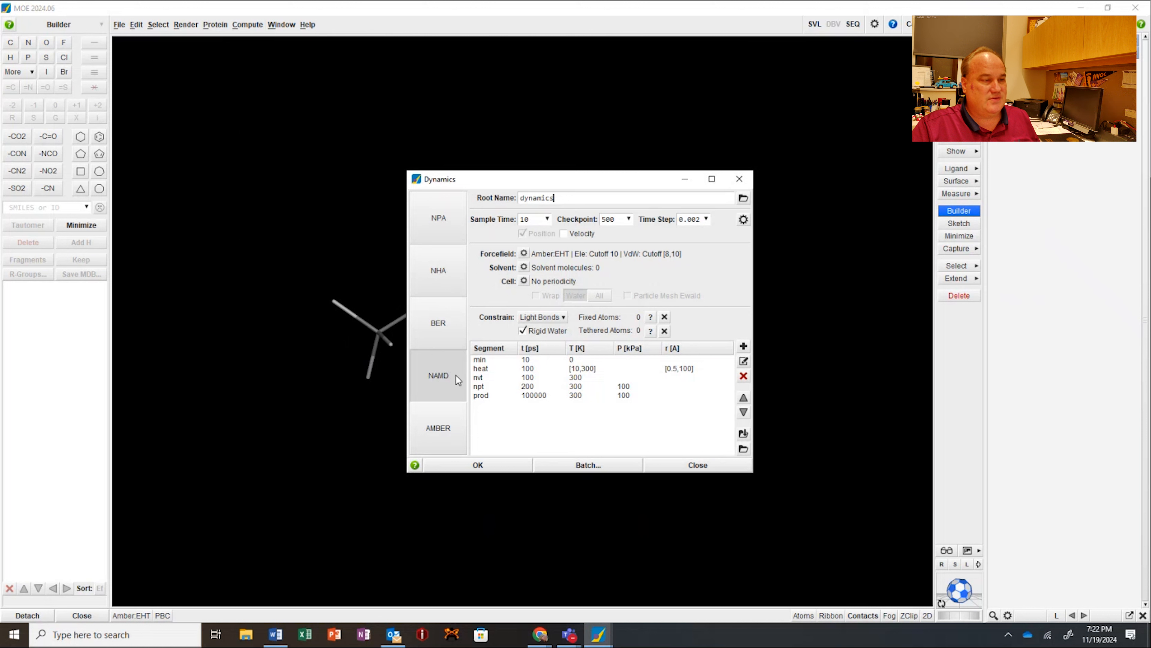
pyautogui.click(447, 214)
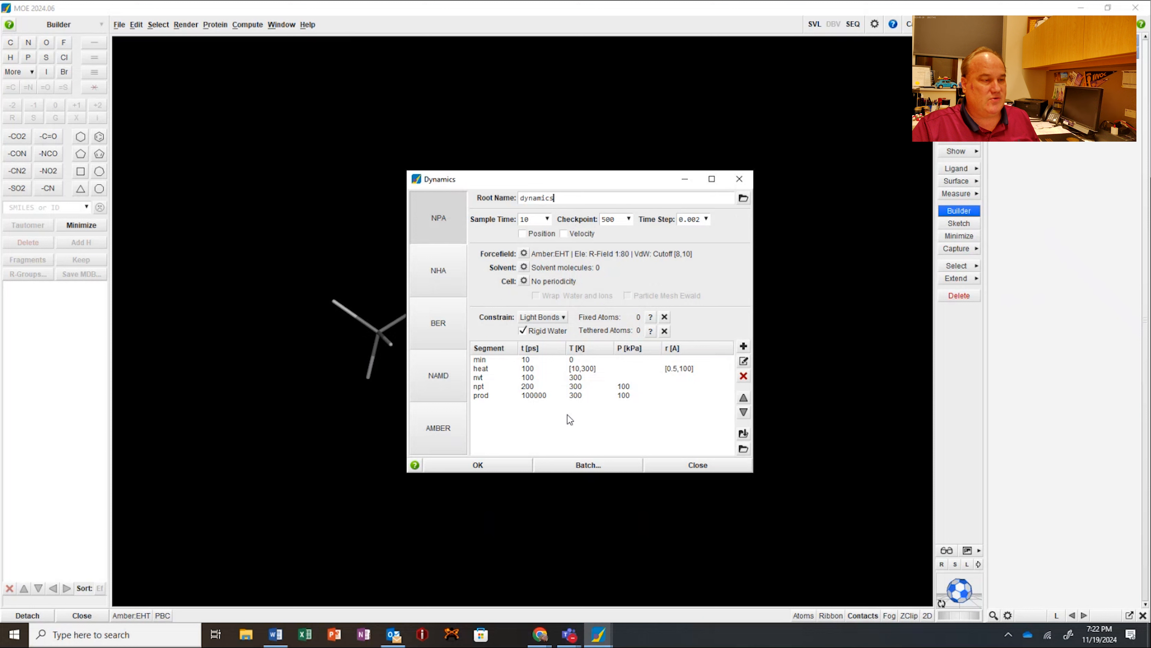
# Step: Run the NPA molecular dynamics simulation on the hexane and stop it partway through the run
pyautogui.click(491, 459)
pyautogui.click(549, 351)
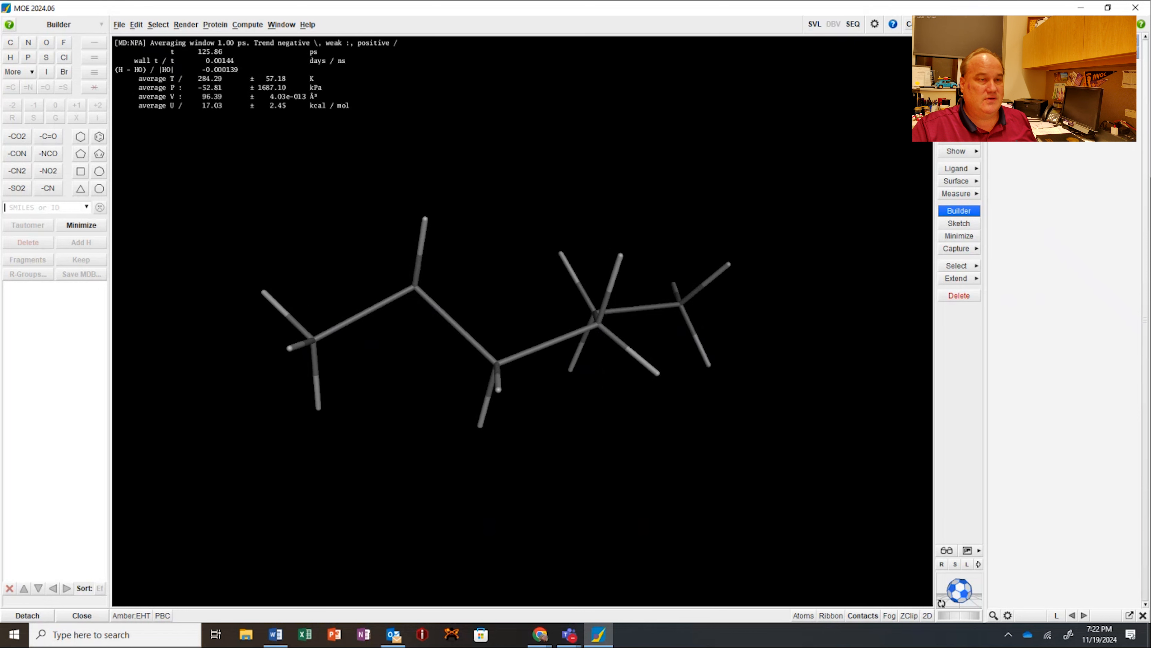
pyautogui.click(927, 69)
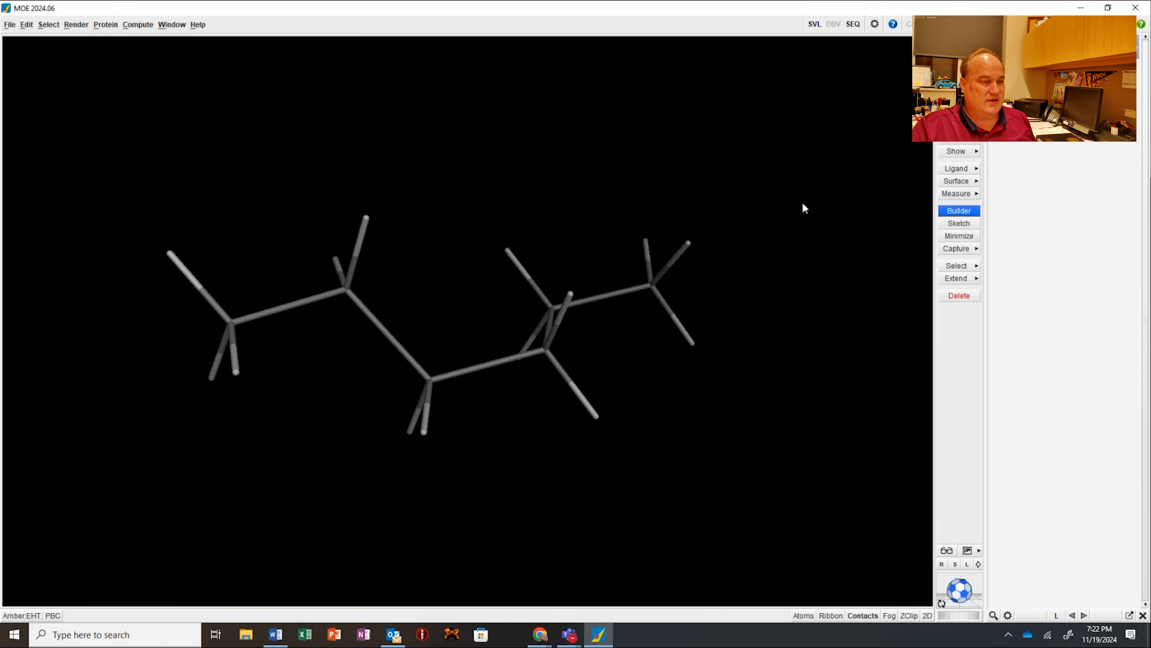
# Step: Render all atoms of the hexane as space-filling spheres and inspect the molecule from several angles
pyautogui.scroll(-4, 572, 260)
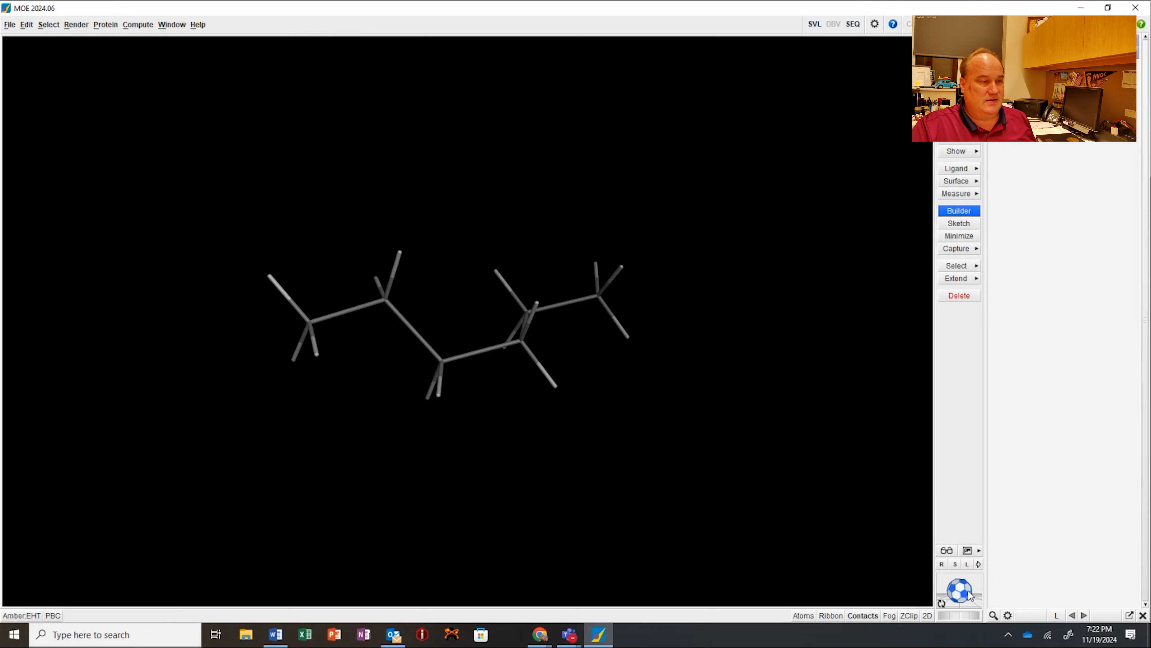
pyautogui.moveTo(968, 589); pyautogui.dragTo(915, 412)
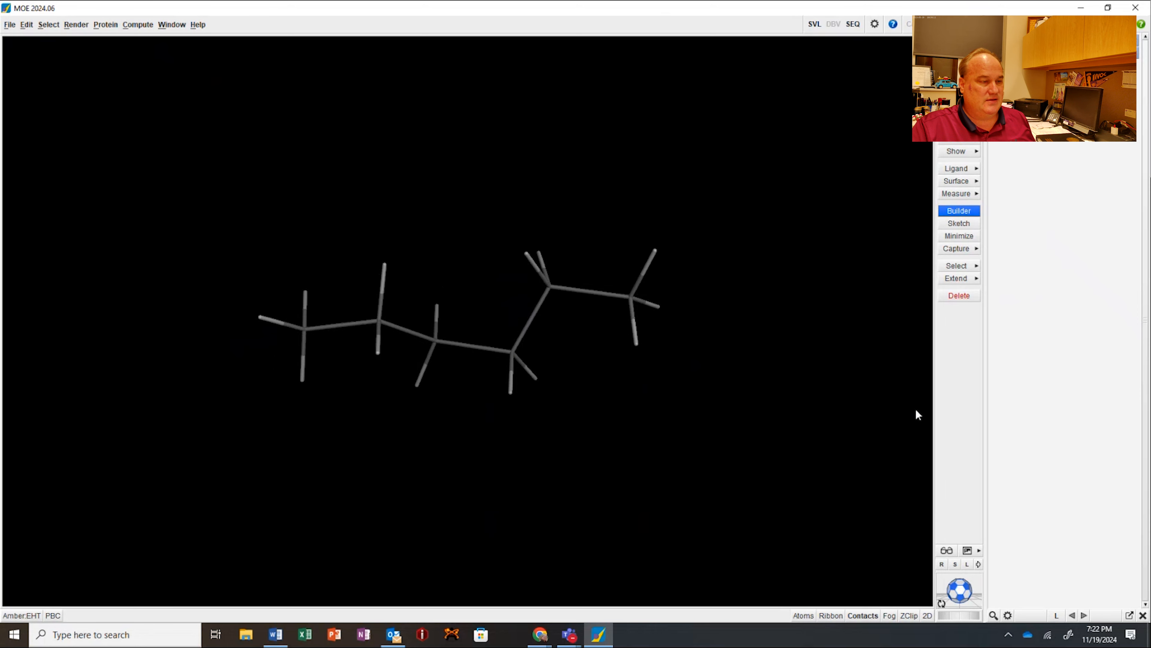
pyautogui.rightClick(545, 334)
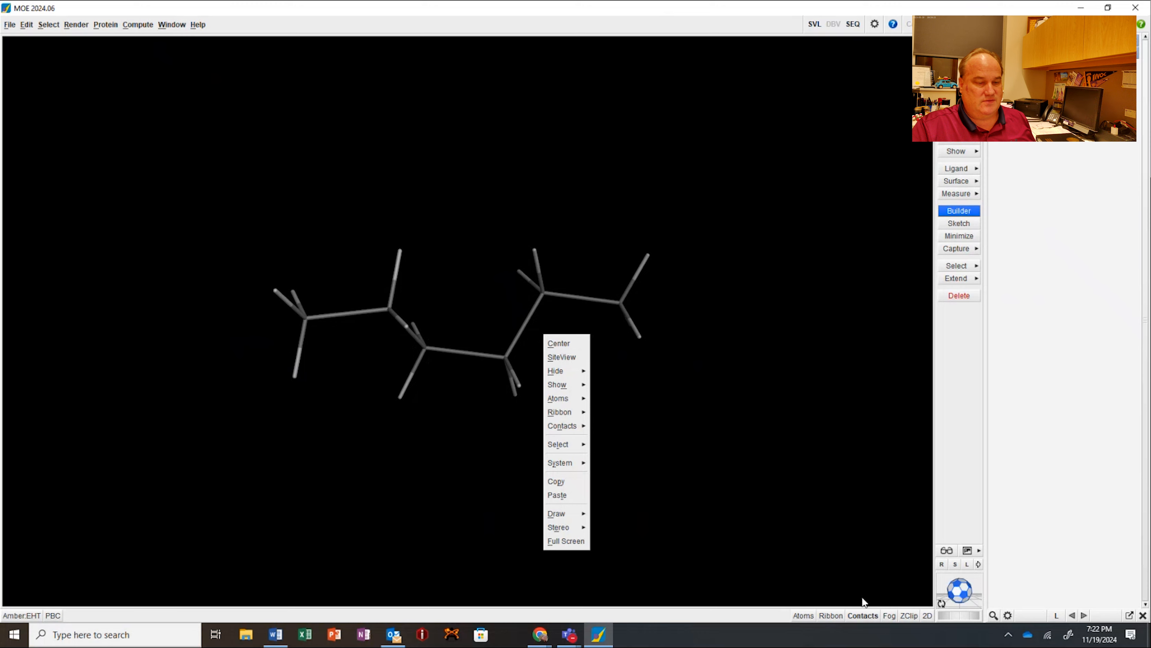
pyautogui.click(957, 593)
pyautogui.moveTo(957, 593); pyautogui.dragTo(957, 586)
pyautogui.rightClick(572, 336)
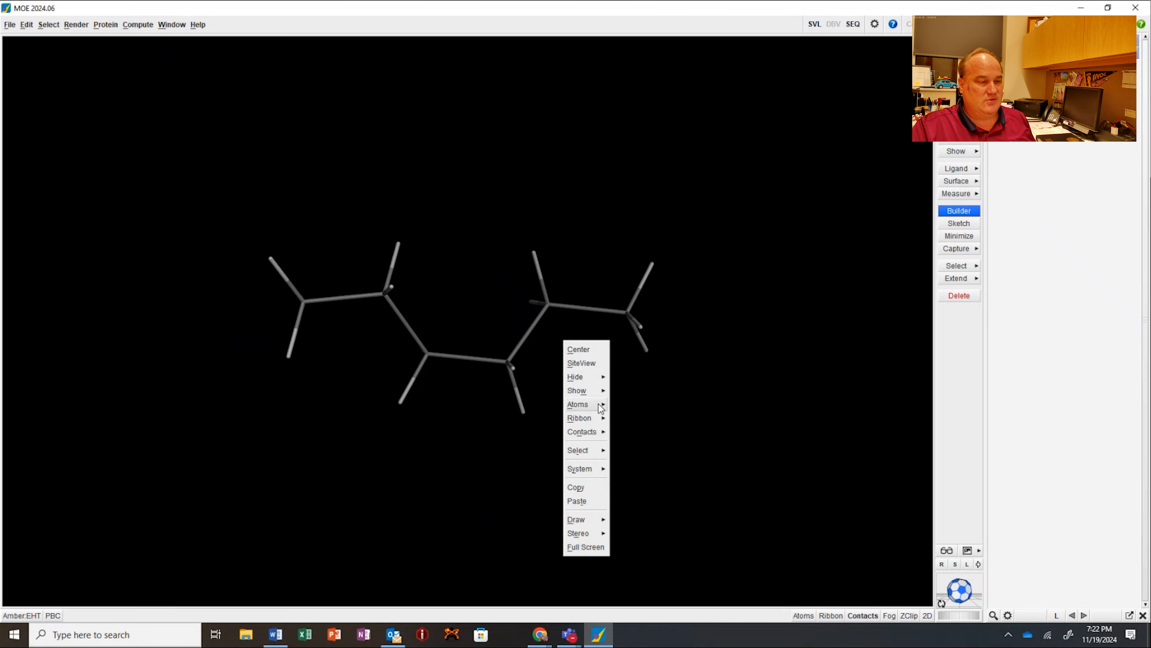
pyautogui.moveTo(585, 409)
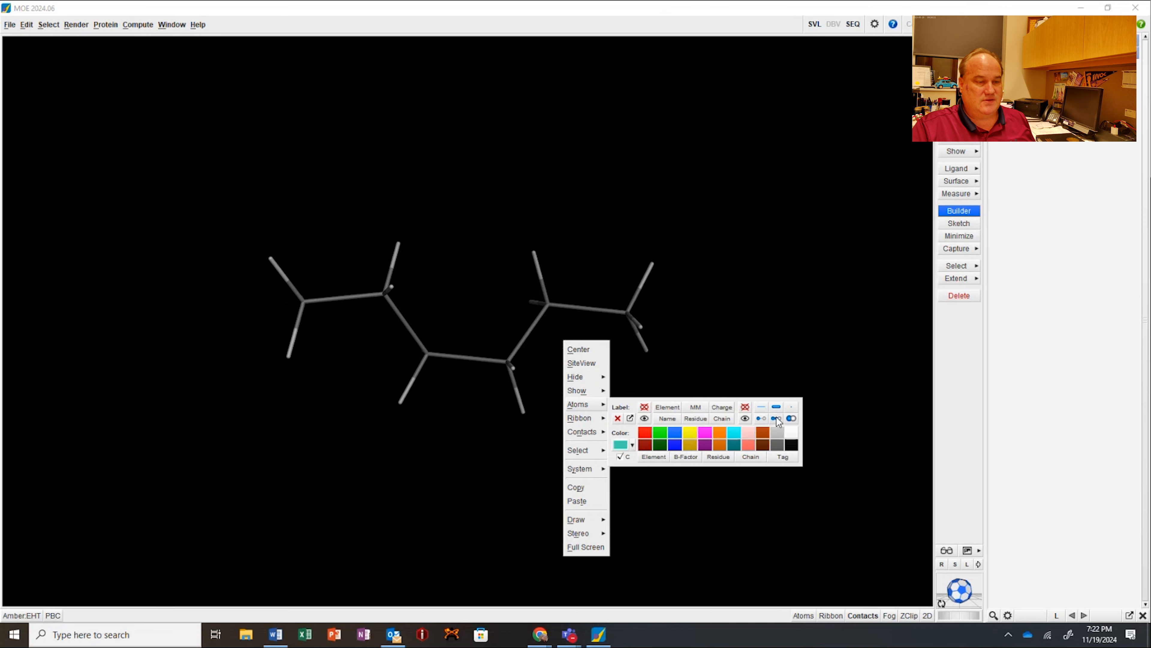
pyautogui.click(791, 417)
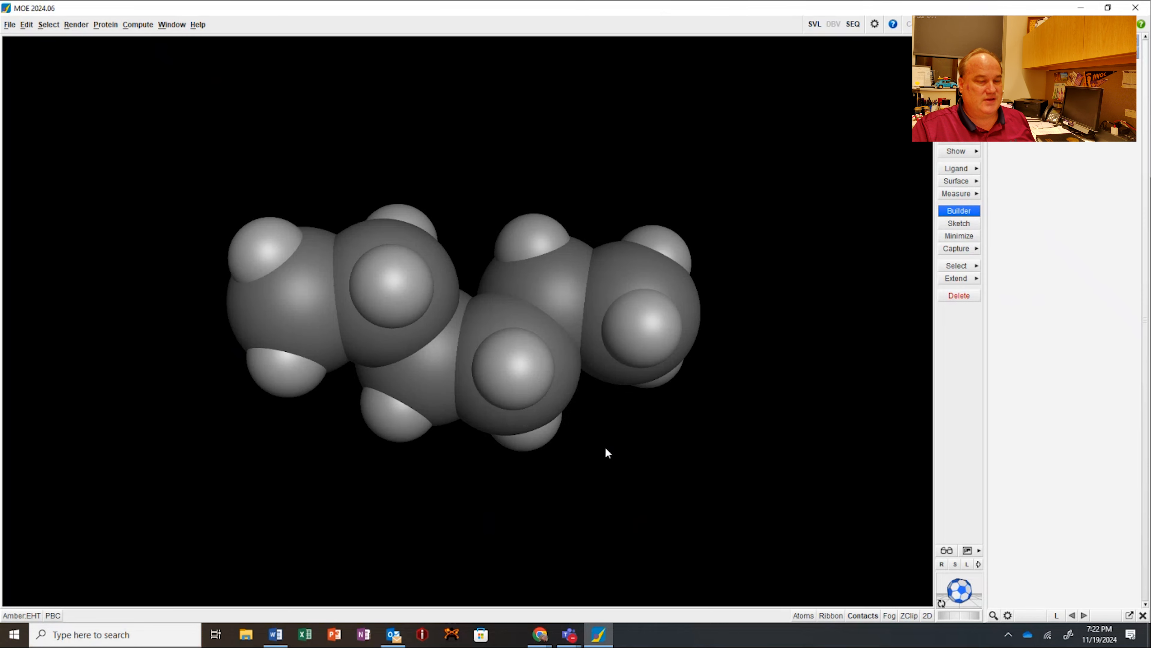
pyautogui.moveTo(970, 590); pyautogui.dragTo(948, 472)
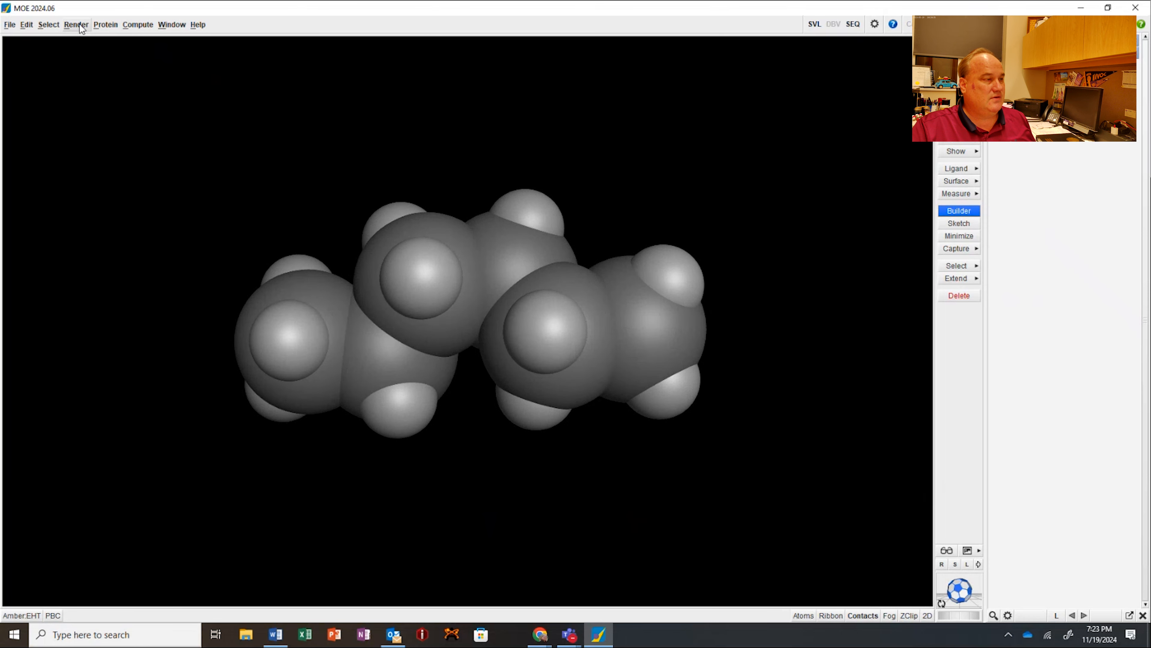
# Step: Start saving a picture of the hexane from Visualization Setup with the format STL 3D Printer File (.stl)
pyautogui.click(59, 25)
pyautogui.moveTo(73, 25)
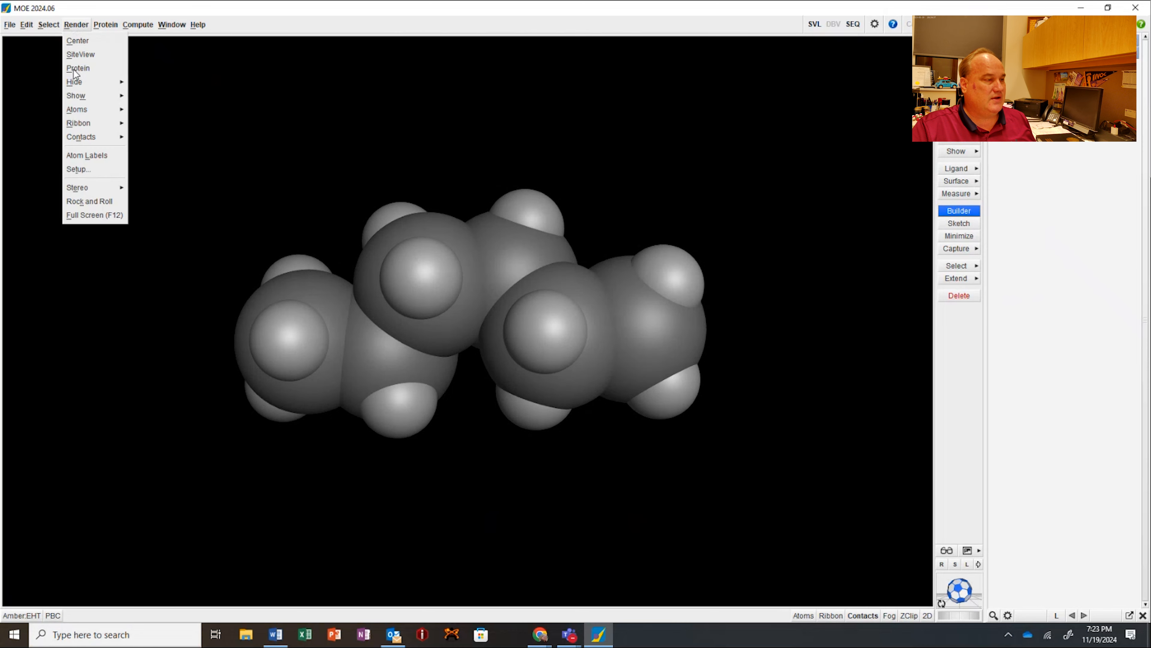
pyautogui.click(90, 169)
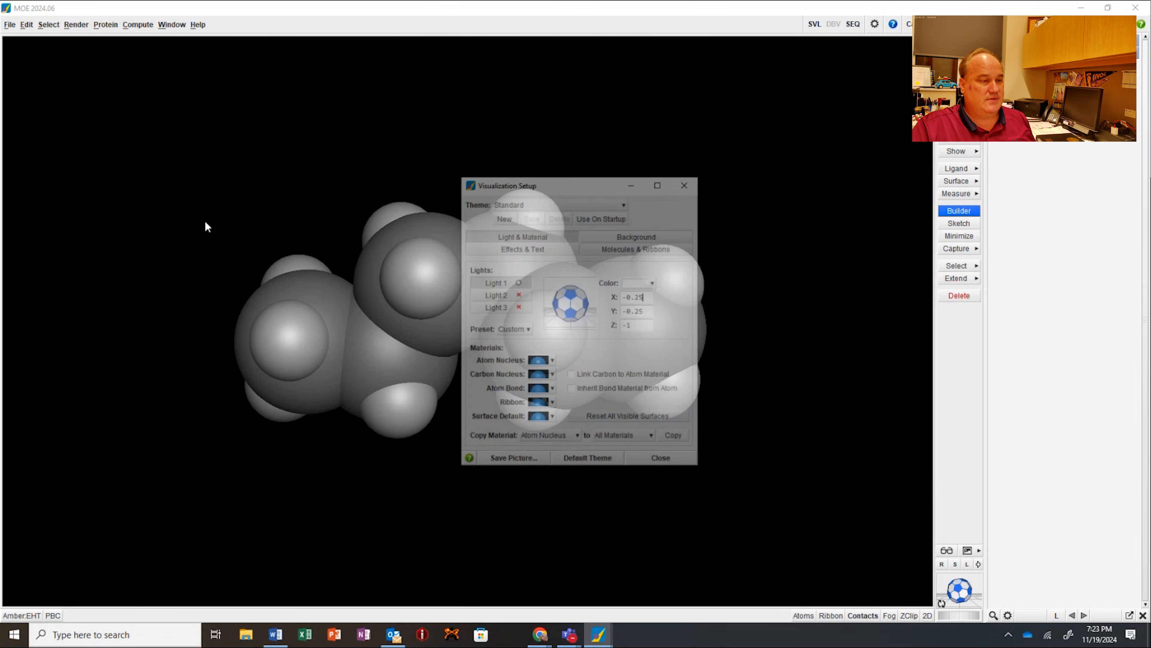
pyautogui.moveTo(546, 182); pyautogui.dragTo(720, 149)
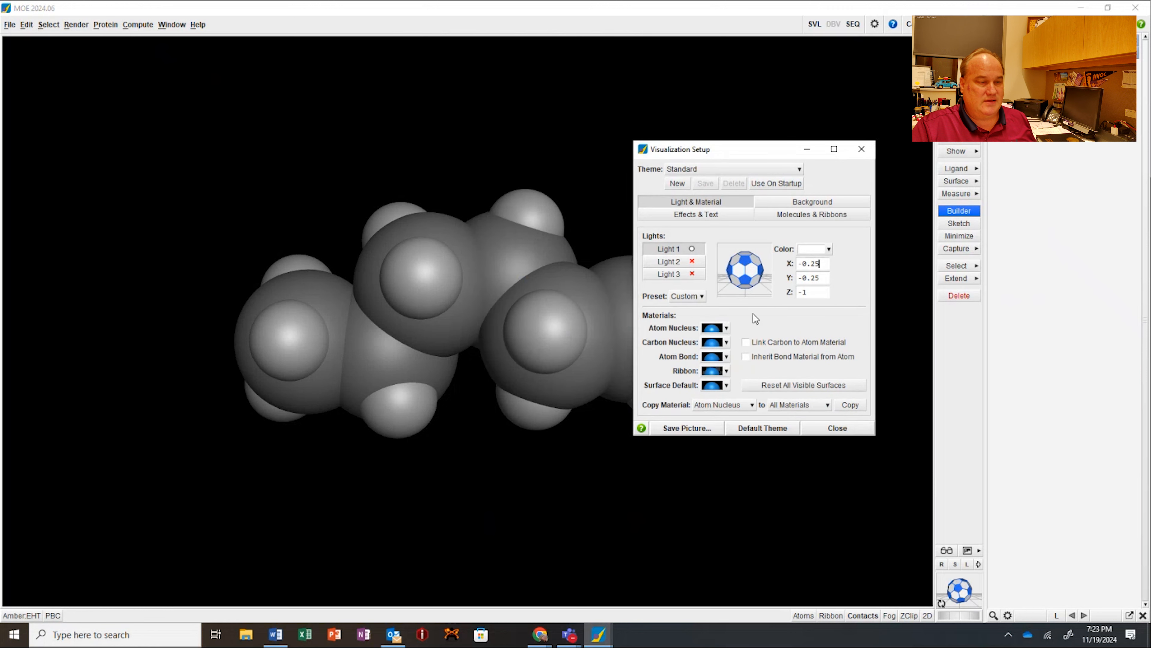
pyautogui.click(687, 427)
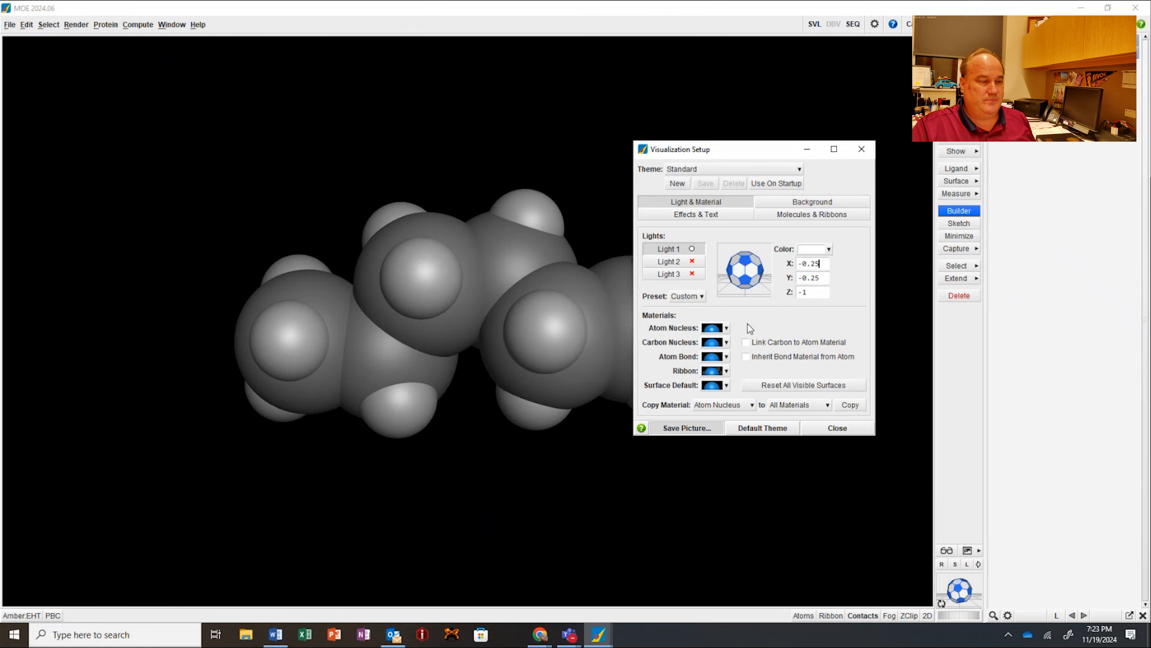
pyautogui.click(498, 384)
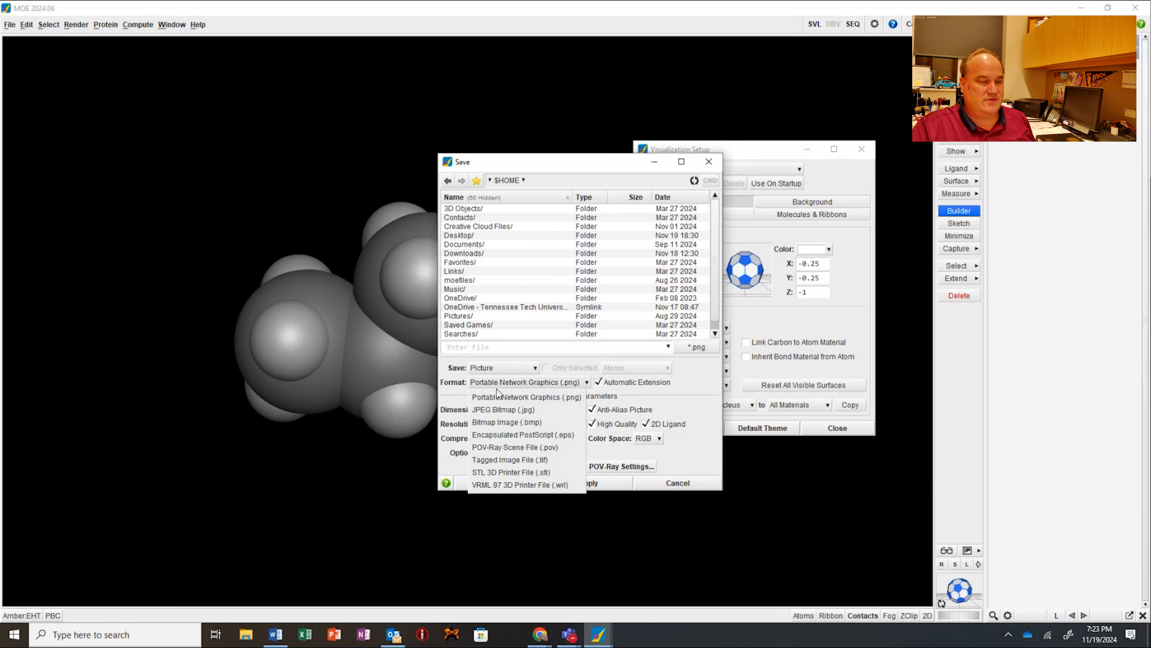
pyautogui.click(504, 471)
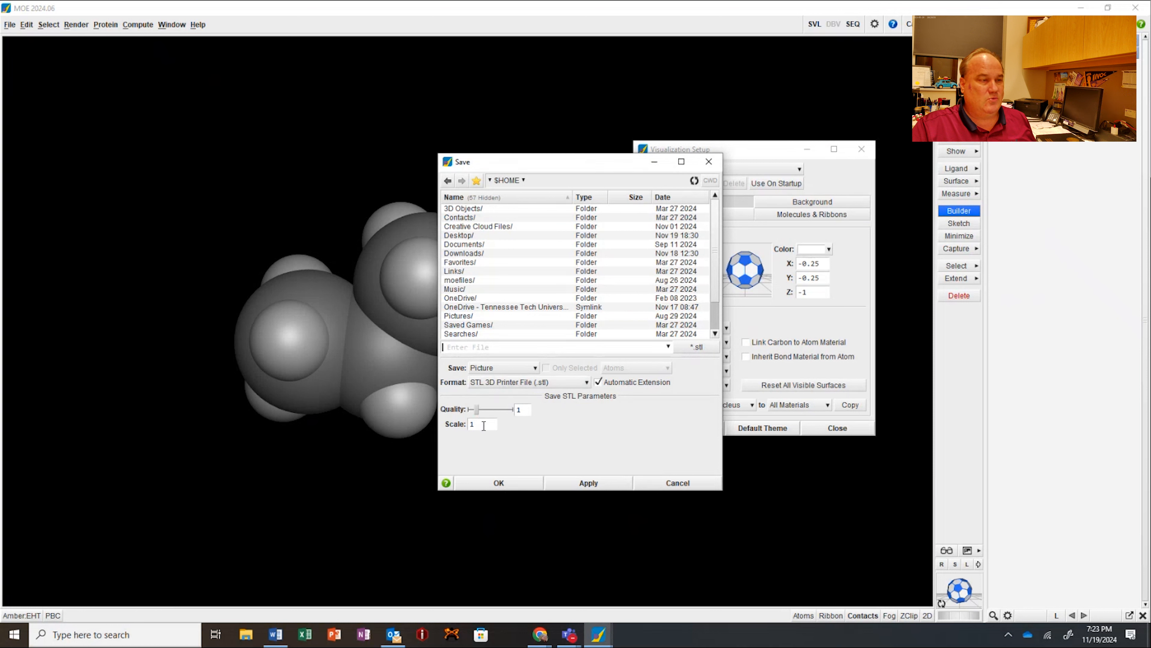
# Step: Set the STL quality to 4, save the model as hexane.stl and close the visualization setup
pyautogui.moveTo(526, 161); pyautogui.dragTo(716, 237)
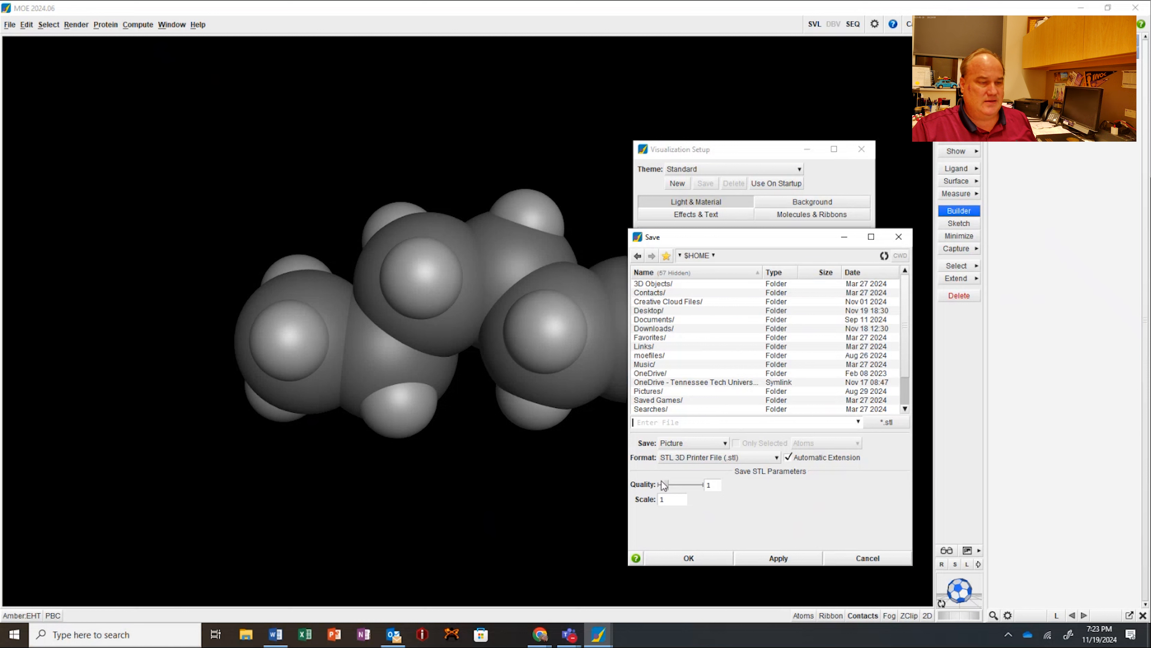
pyautogui.moveTo(665, 486); pyautogui.dragTo(656, 487)
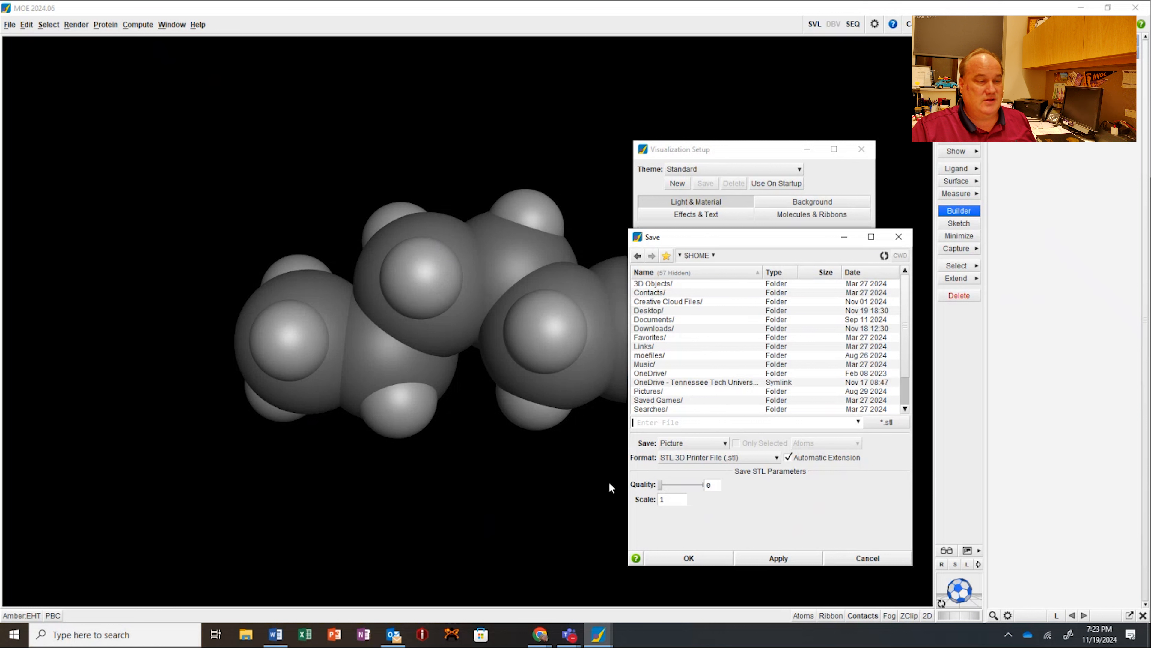
pyautogui.moveTo(660, 485); pyautogui.dragTo(674, 485)
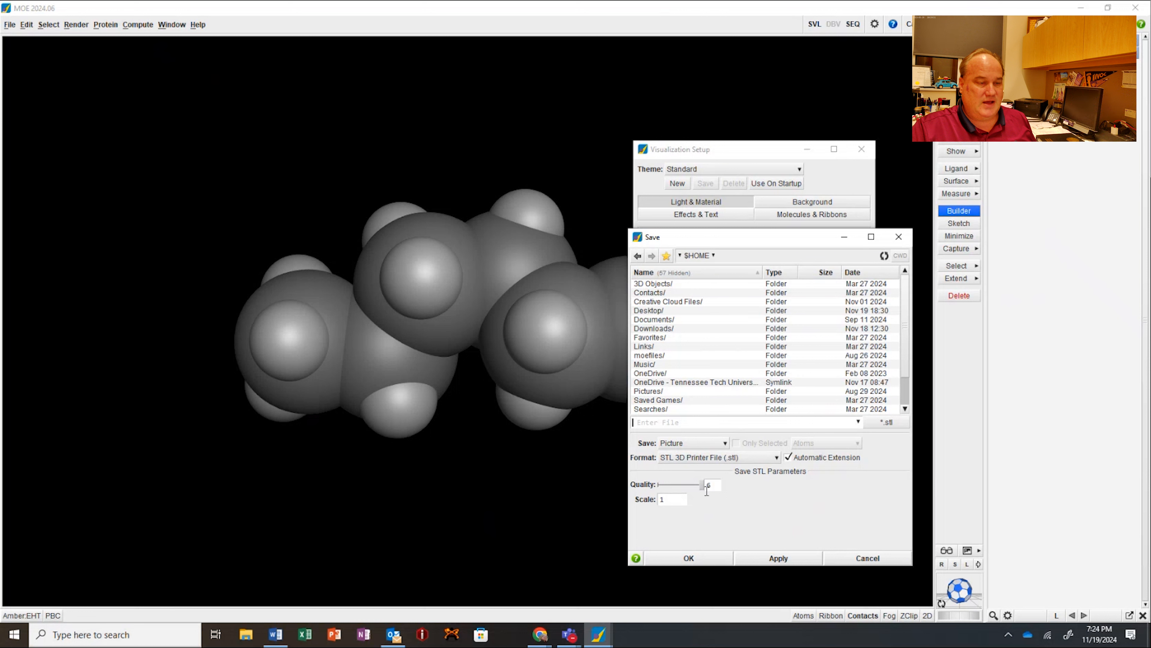
pyautogui.moveTo(701, 485); pyautogui.dragTo(687, 485)
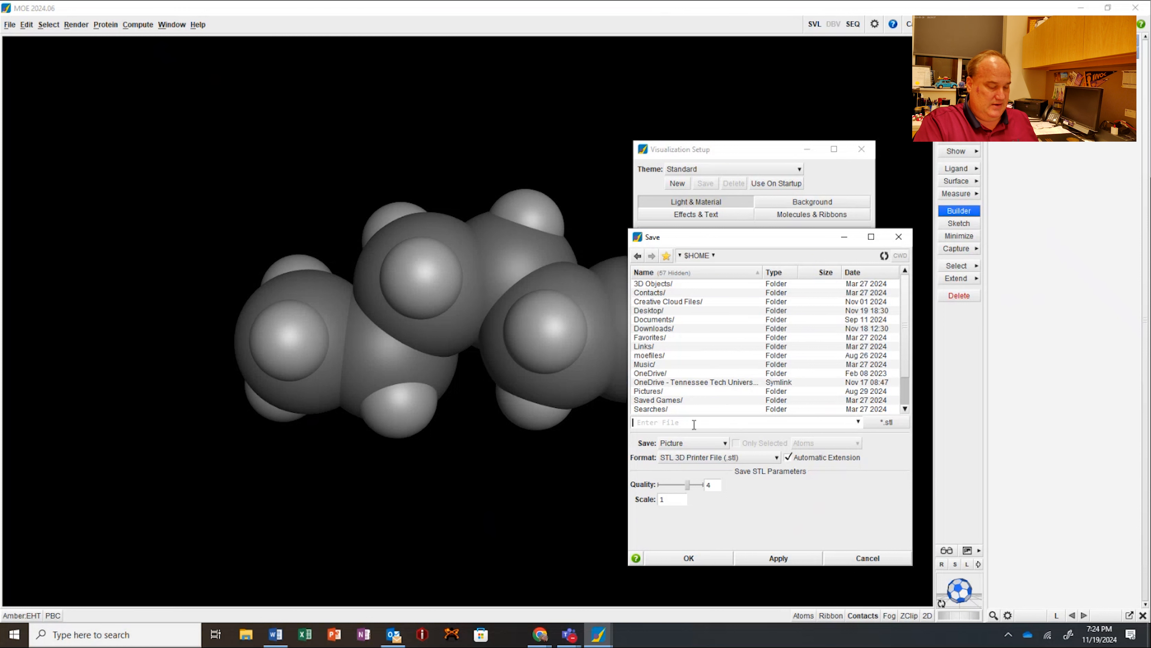
pyautogui.write('hexane')
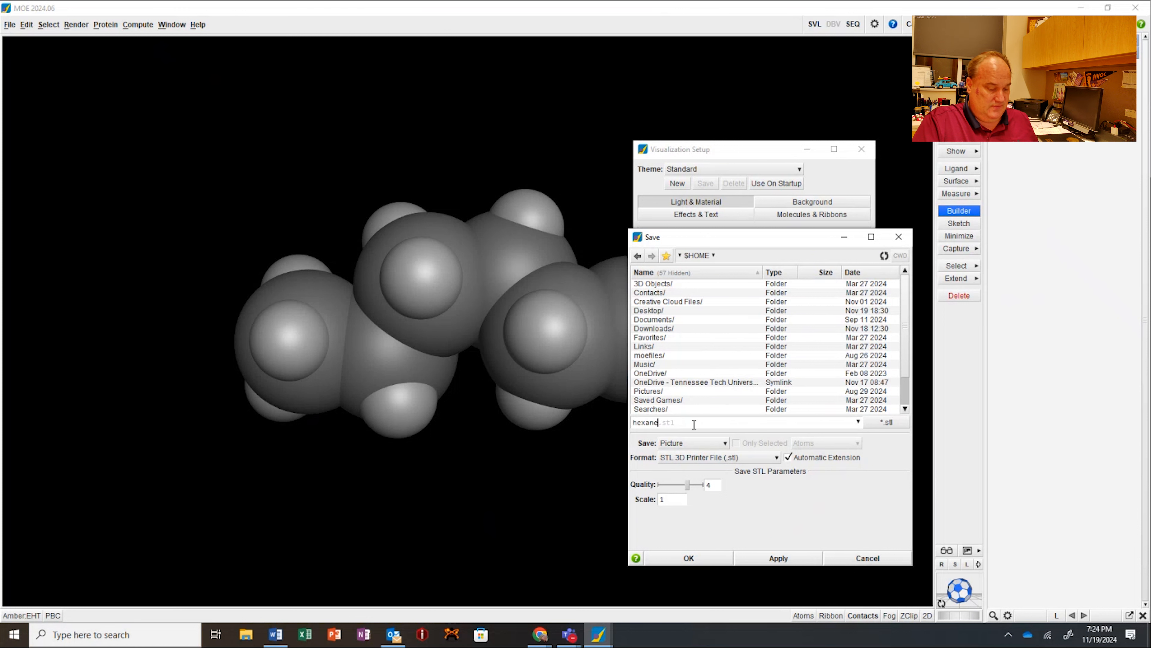
pyautogui.write('.stl')
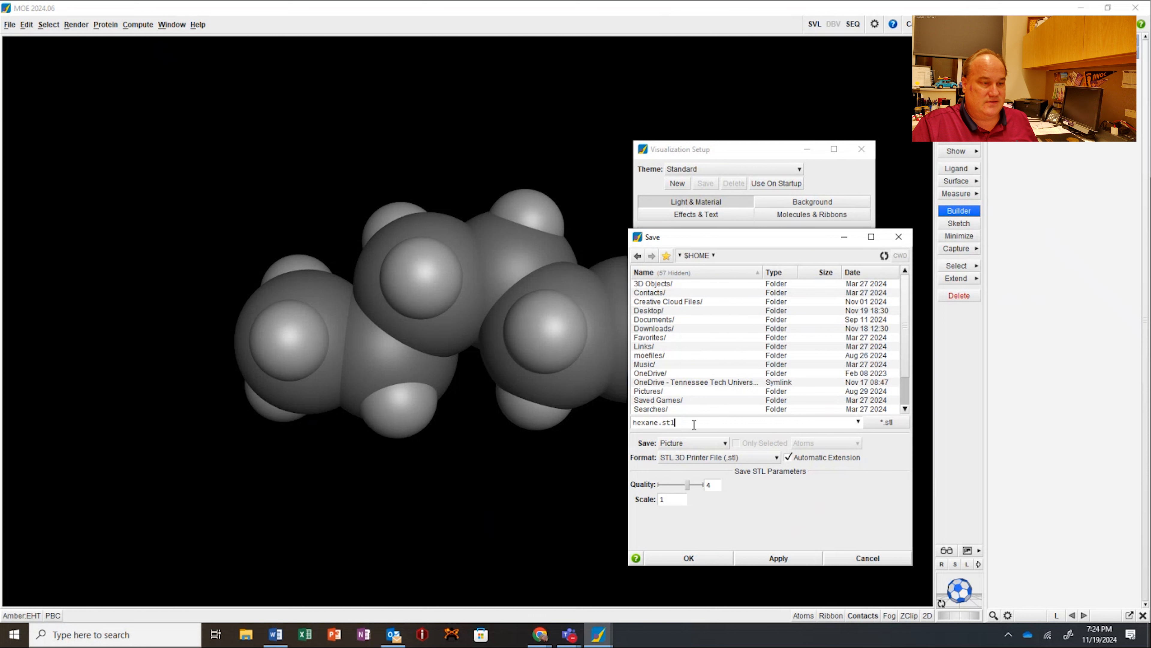
pyautogui.click(691, 558)
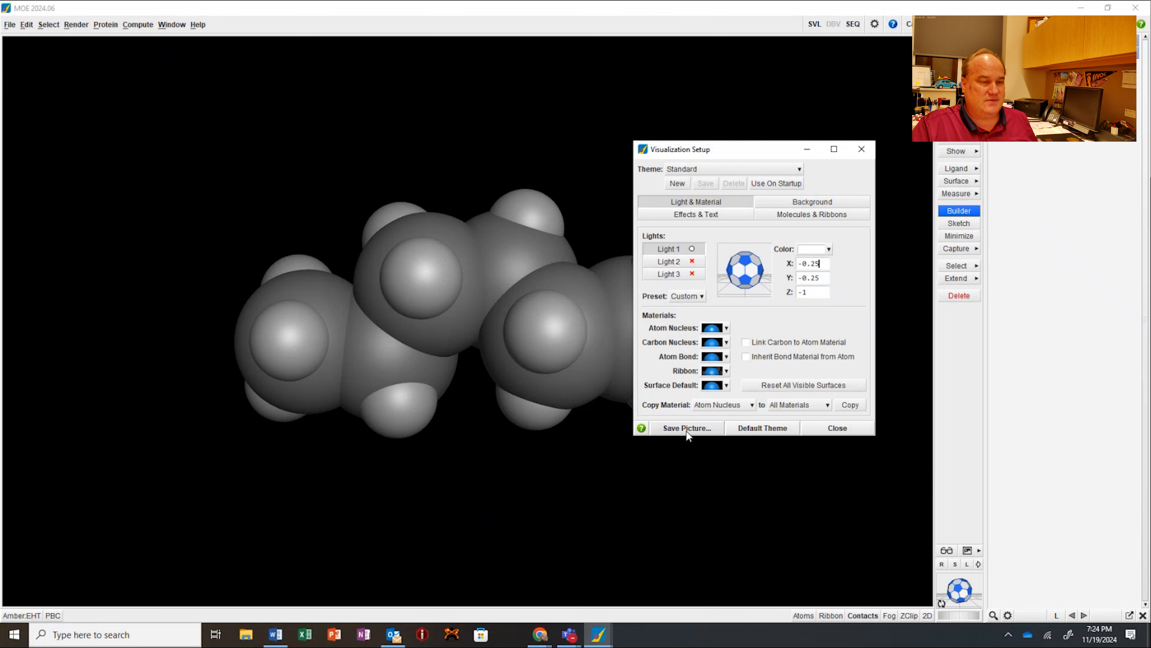
pyautogui.click(836, 431)
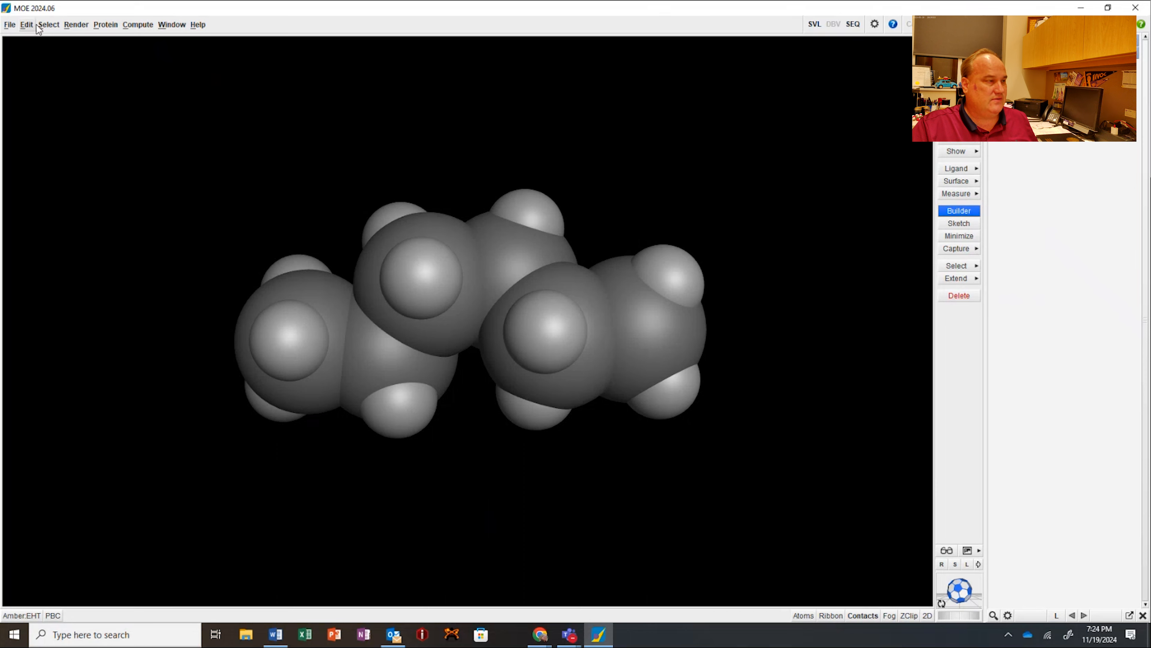
# Step: Close the hexane and clear its molecular data, deleting graphics objects and resetting the view
pyautogui.click(10, 24)
pyautogui.click(18, 82)
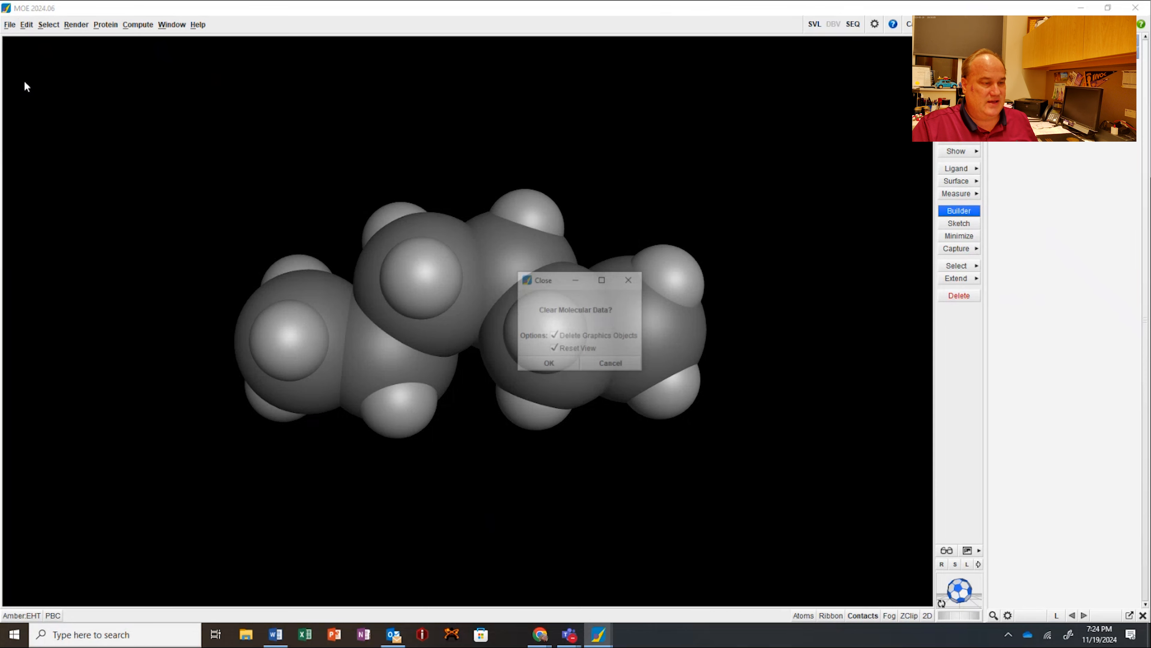
pyautogui.click(552, 367)
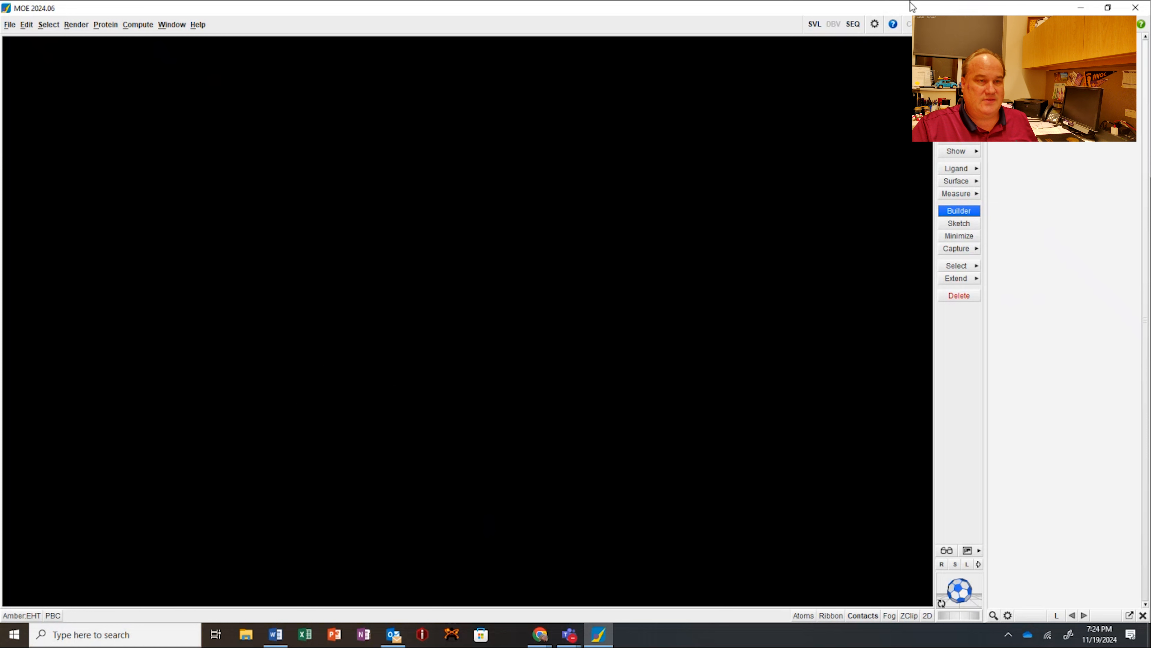
# Step: Switch to Chrome, search Google for pubchem and open the PubChem website
pyautogui.click(1084, 8)
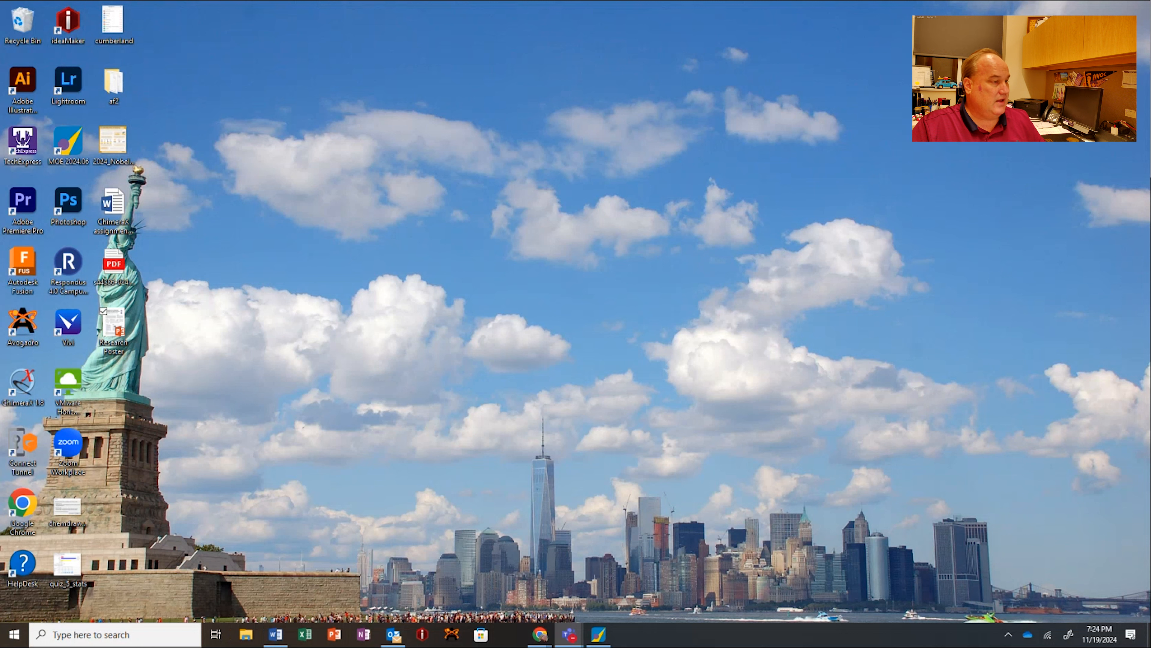
pyautogui.hotkey('alt', 'Tab')
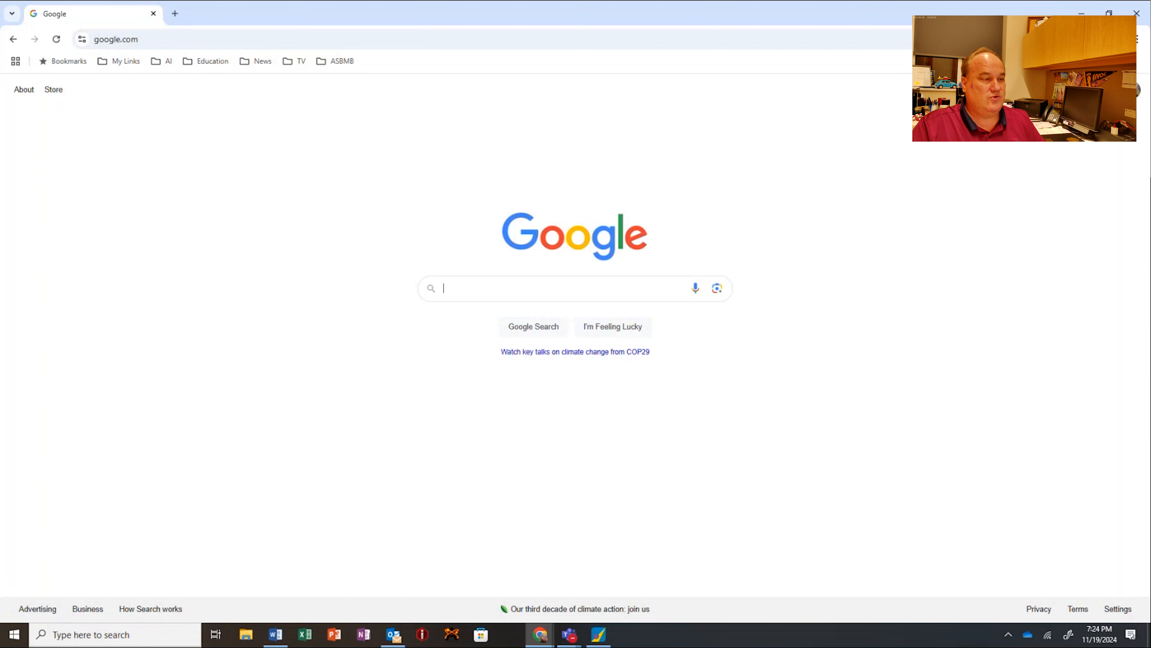
pyautogui.click(470, 290)
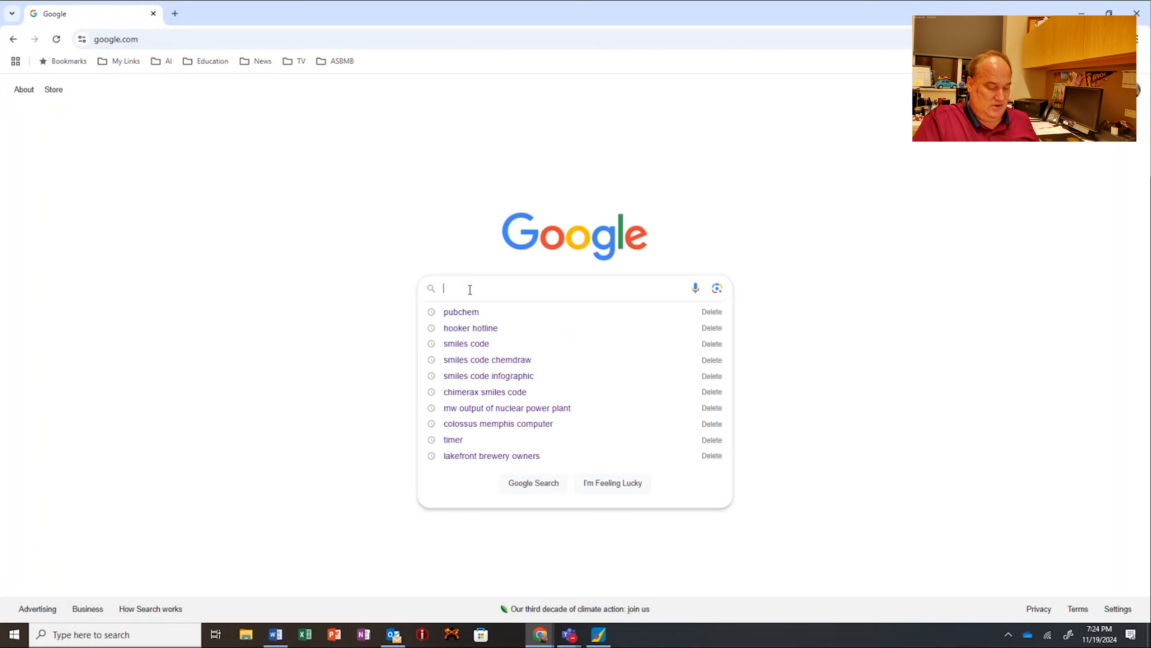
pyautogui.write('pubmed')
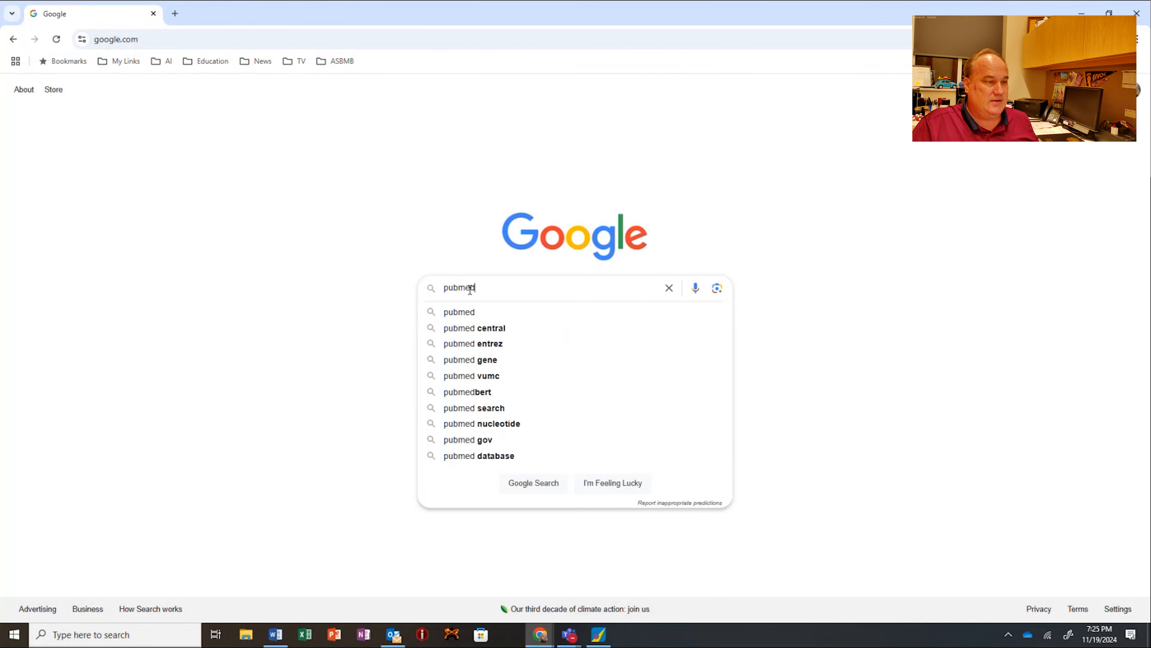
pyautogui.press('Return')
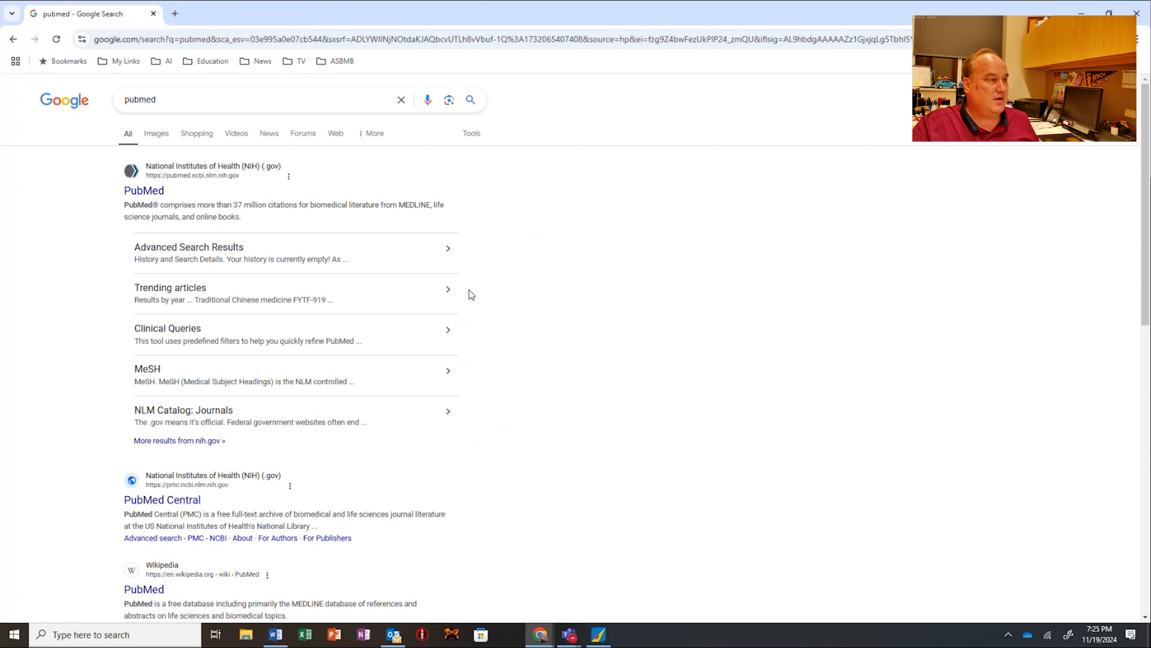
pyautogui.moveTo(158, 99); pyautogui.dragTo(139, 99)
pyautogui.write('chem')
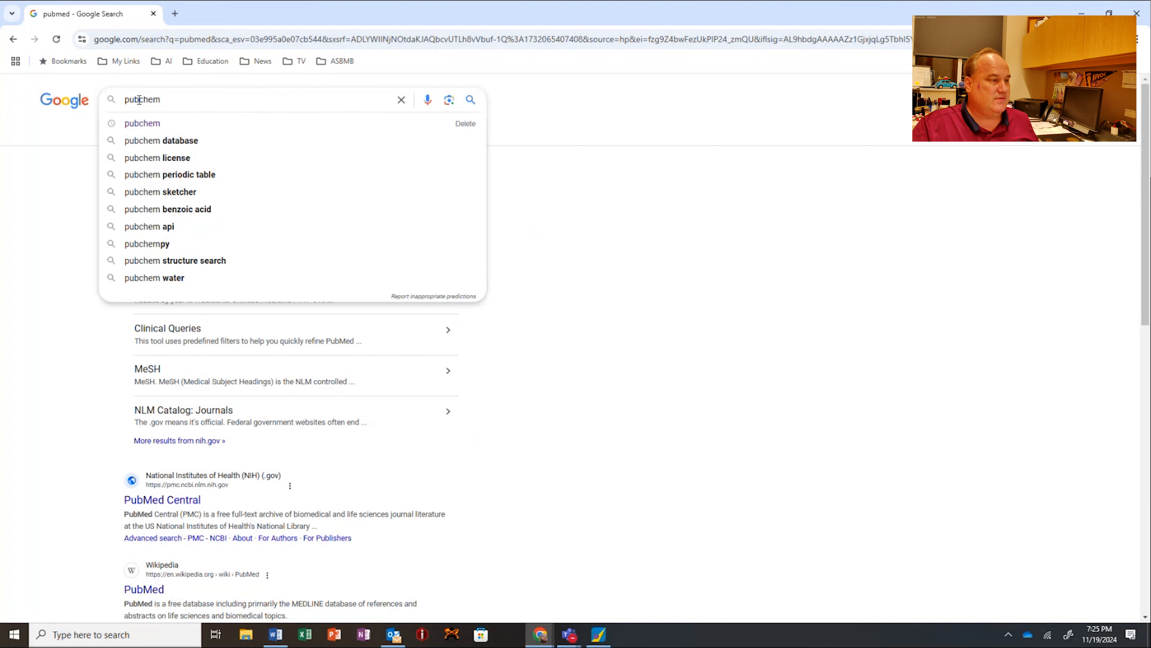
pyautogui.press('Return')
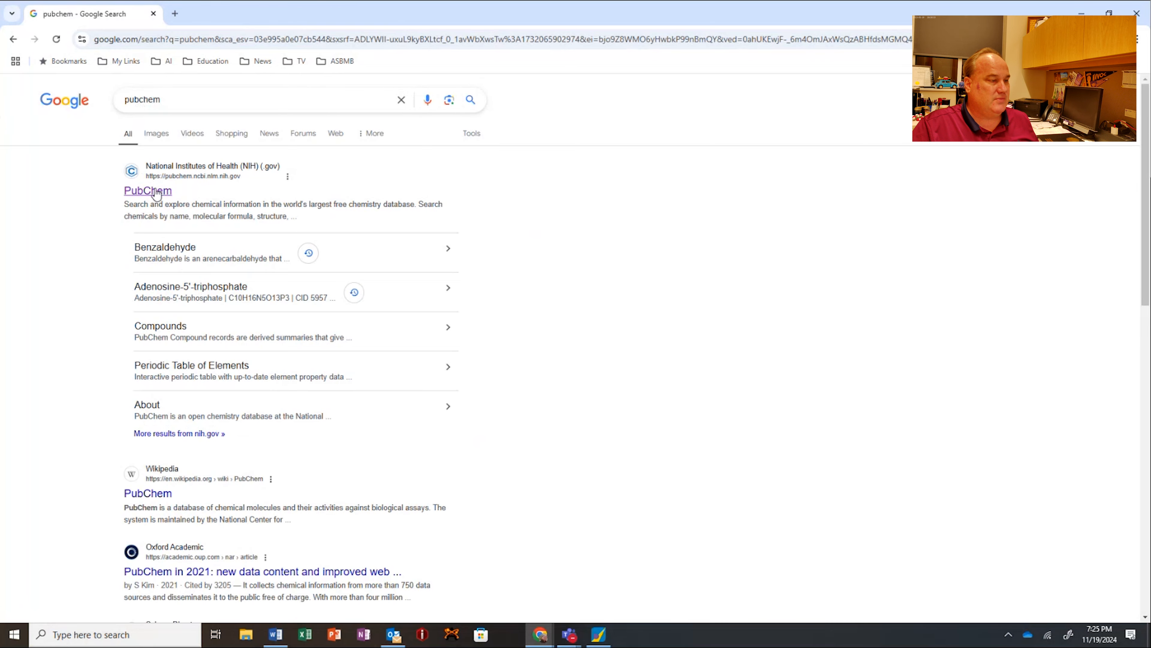
pyautogui.click(156, 192)
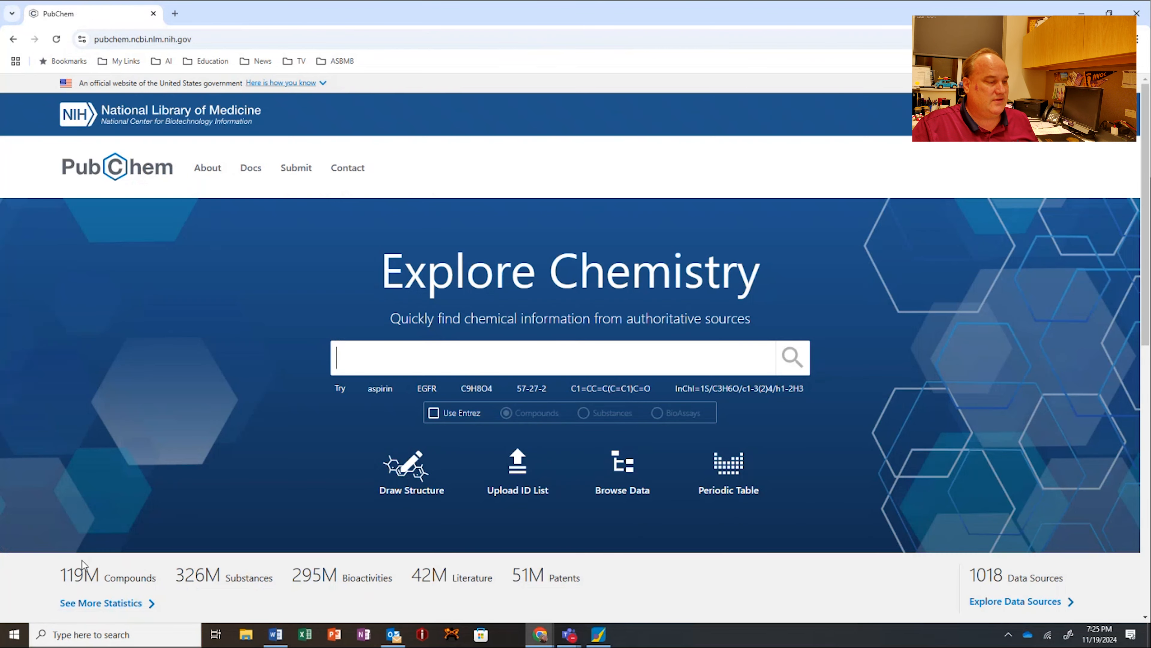
# Step: Highlight the compound count and the example SMILES string C1=CC=C(C=C1)C=O on the PubChem home page
pyautogui.moveTo(48, 573); pyautogui.dragTo(160, 582)
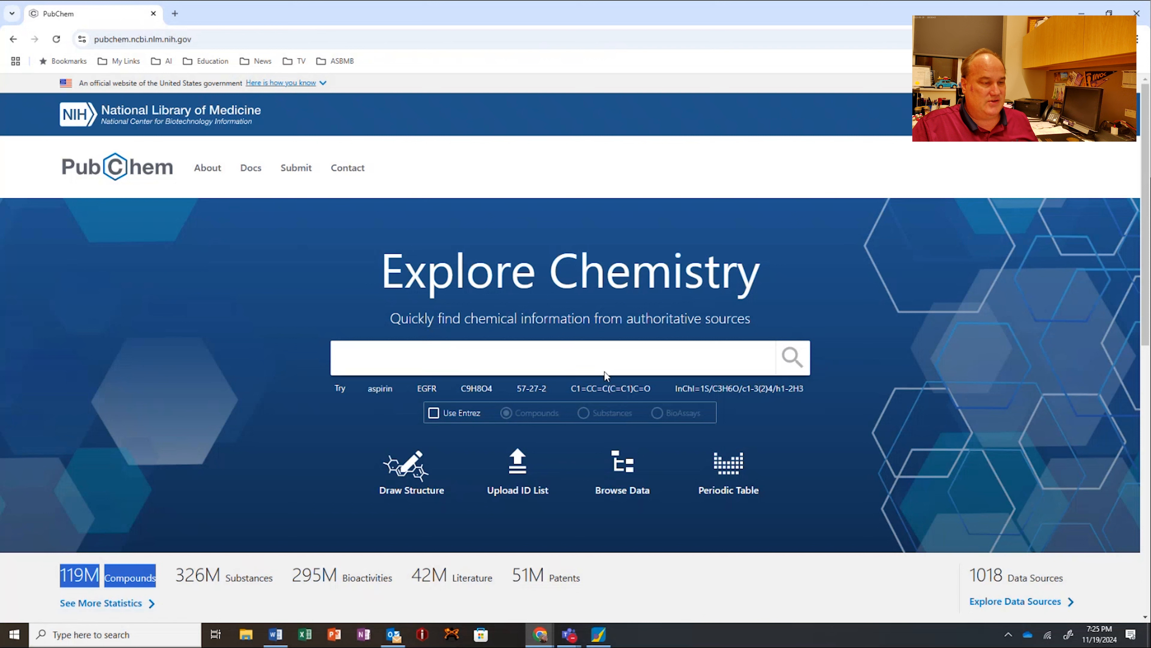
pyautogui.moveTo(569, 389); pyautogui.dragTo(651, 393)
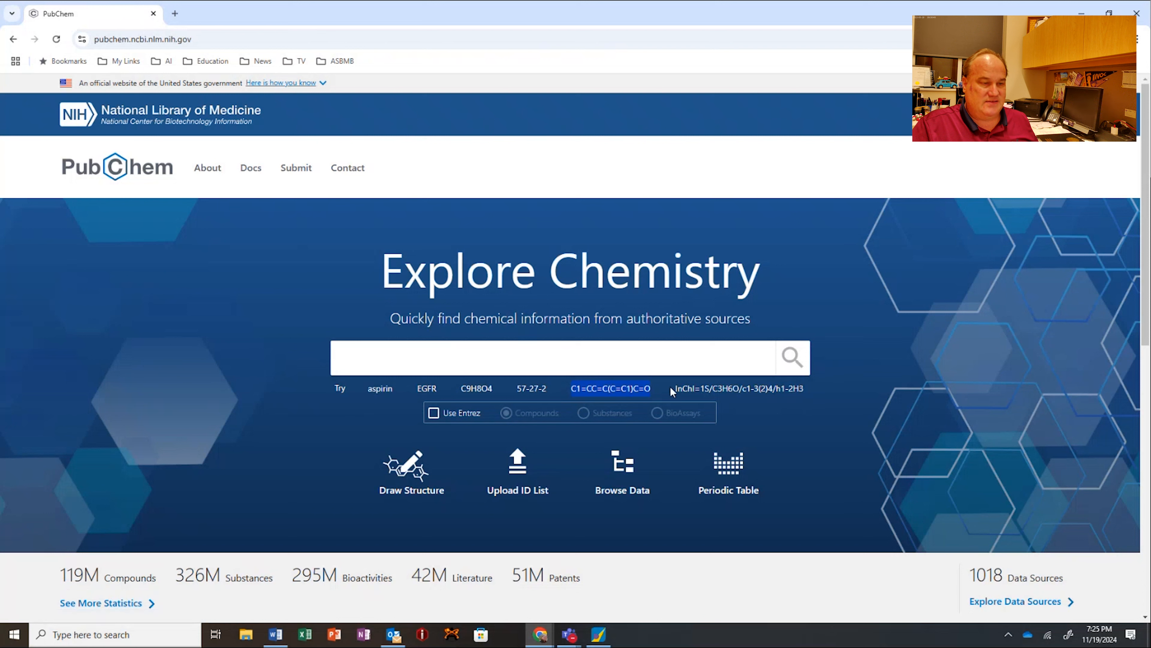
# Step: Highlight the example InChI and SMILES strings, run the example search for C1=CC=C(C=C1)C=O and return to the PubChem home page
pyautogui.moveTo(684, 385); pyautogui.dragTo(819, 397)
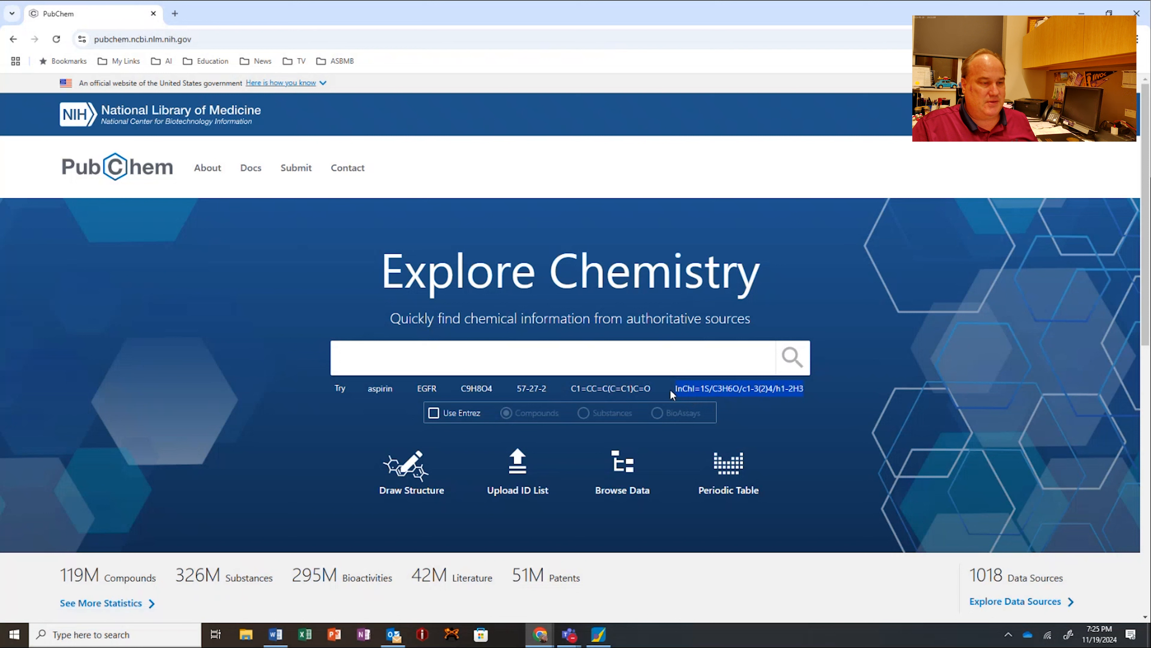
pyautogui.moveTo(655, 389); pyautogui.dragTo(575, 387)
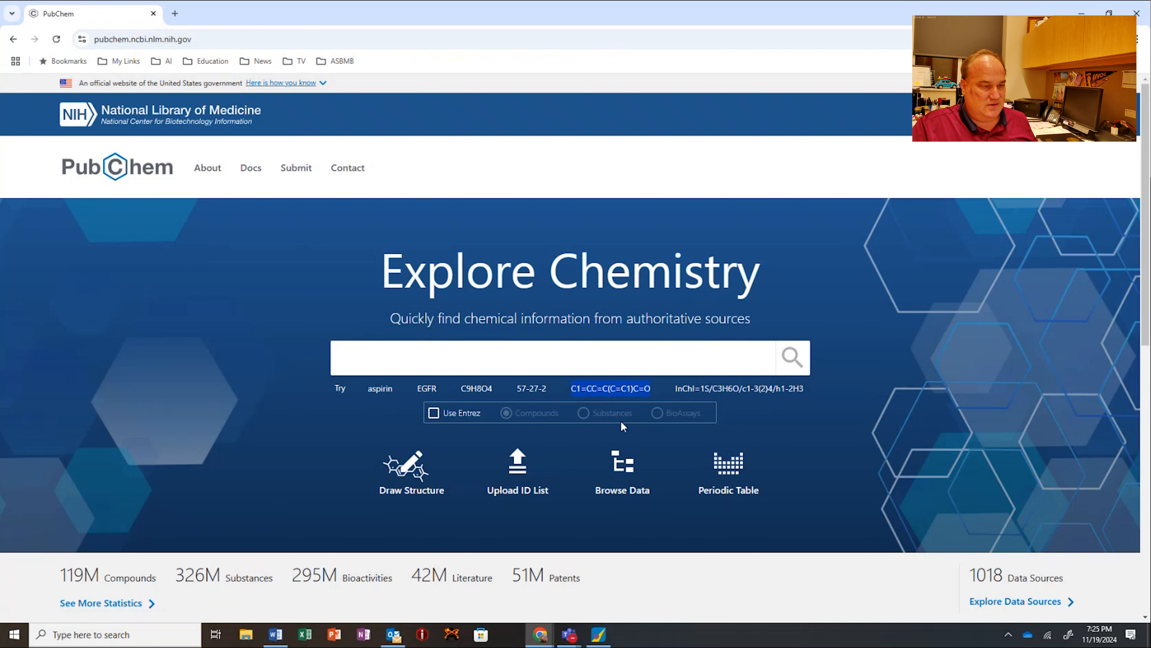
pyautogui.click(609, 388)
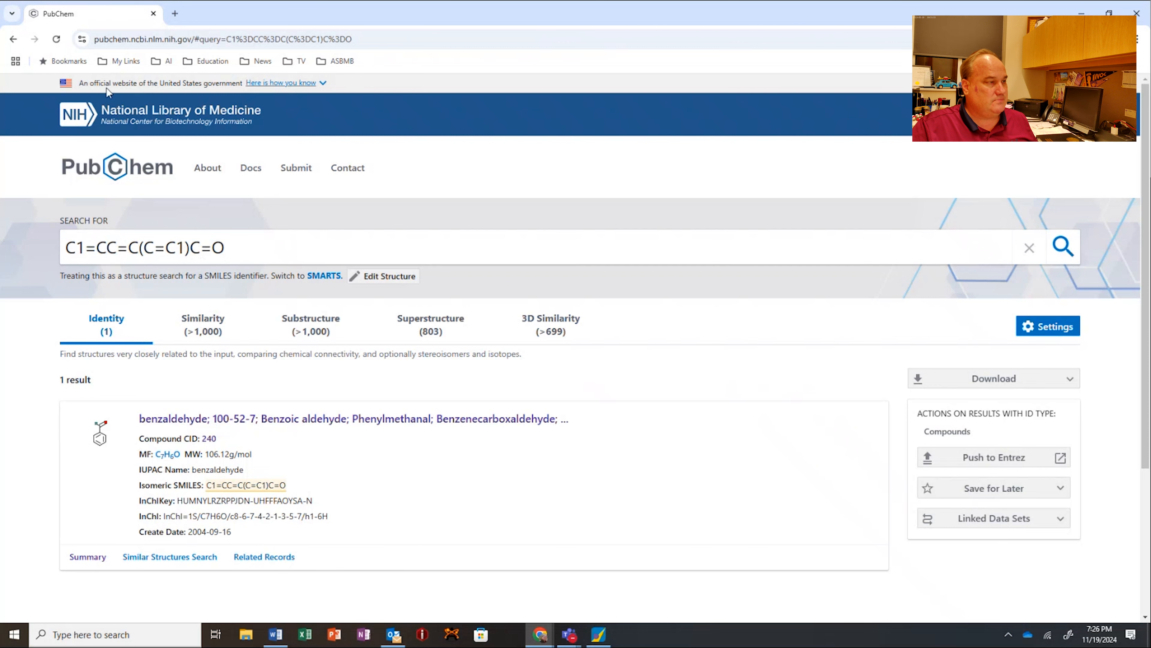
pyautogui.click(14, 39)
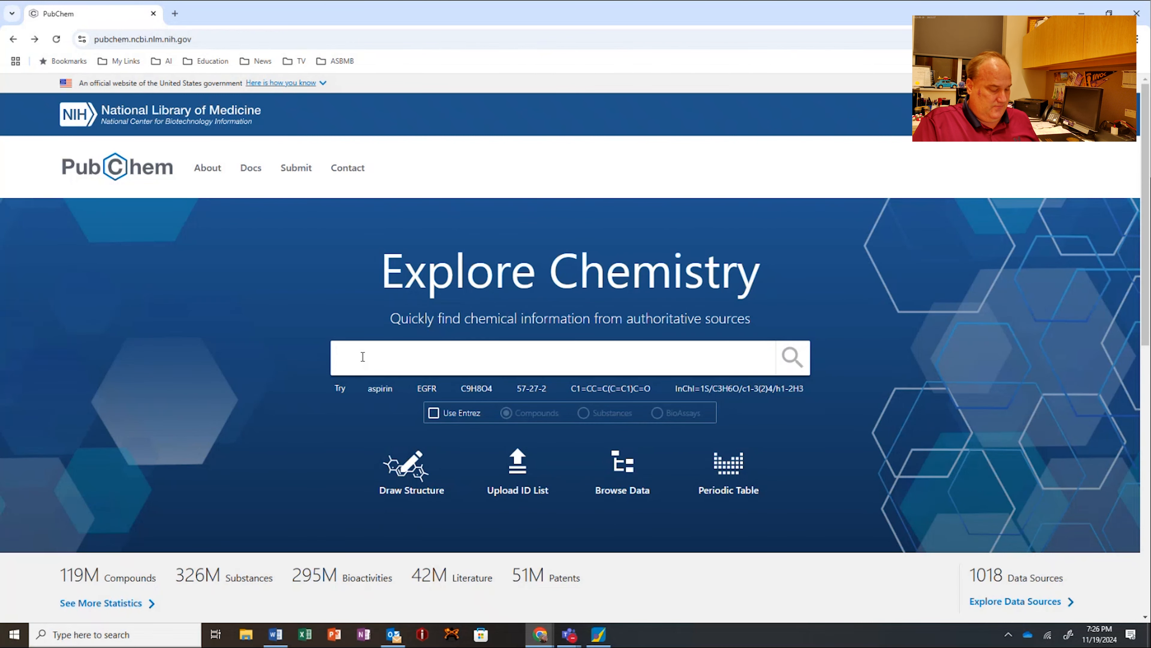
# Step: Search PubChem for ATP and open the Adenosine triphosphate compound page
pyautogui.write('ATP')
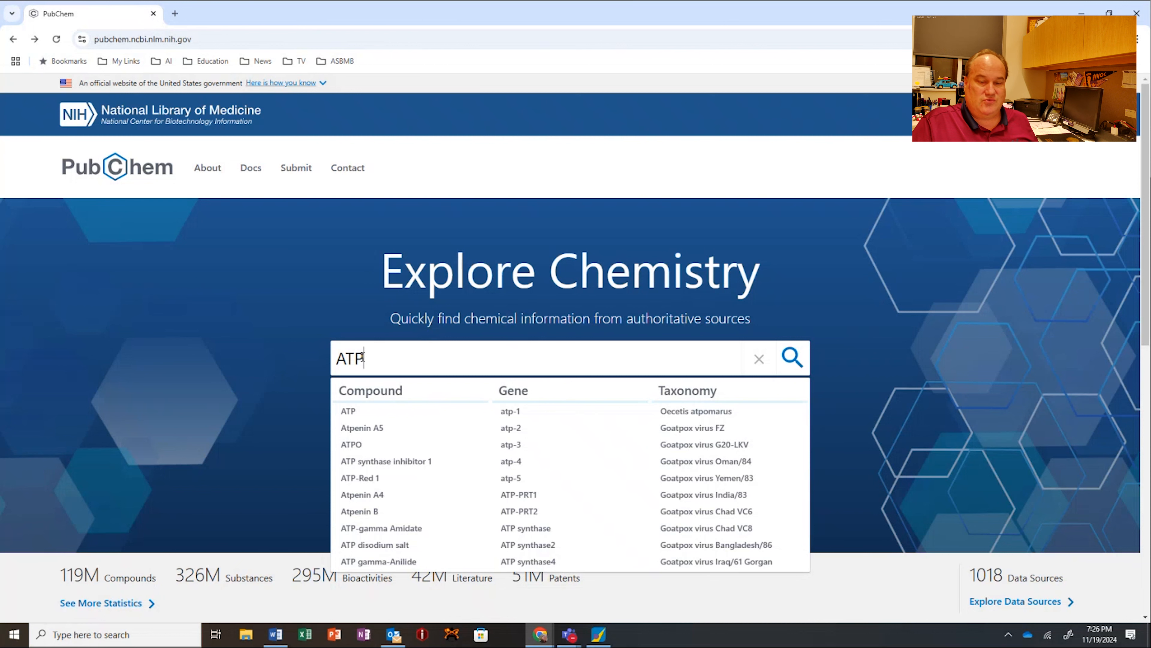
pyautogui.press('Return')
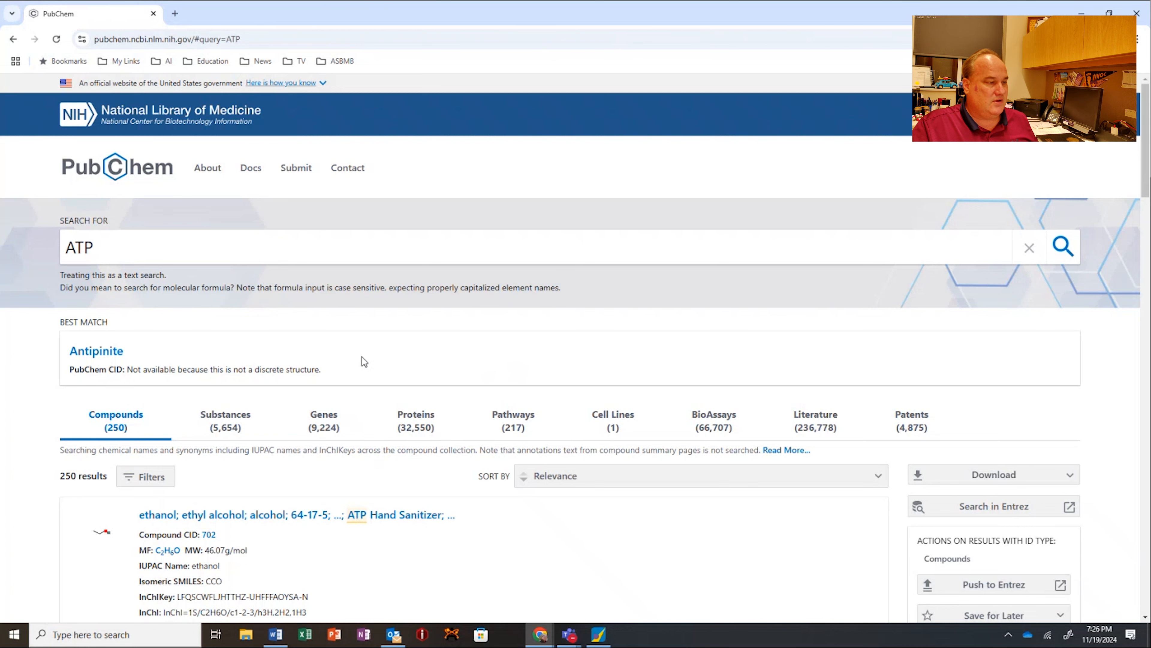
pyautogui.scroll(-2, 362, 357)
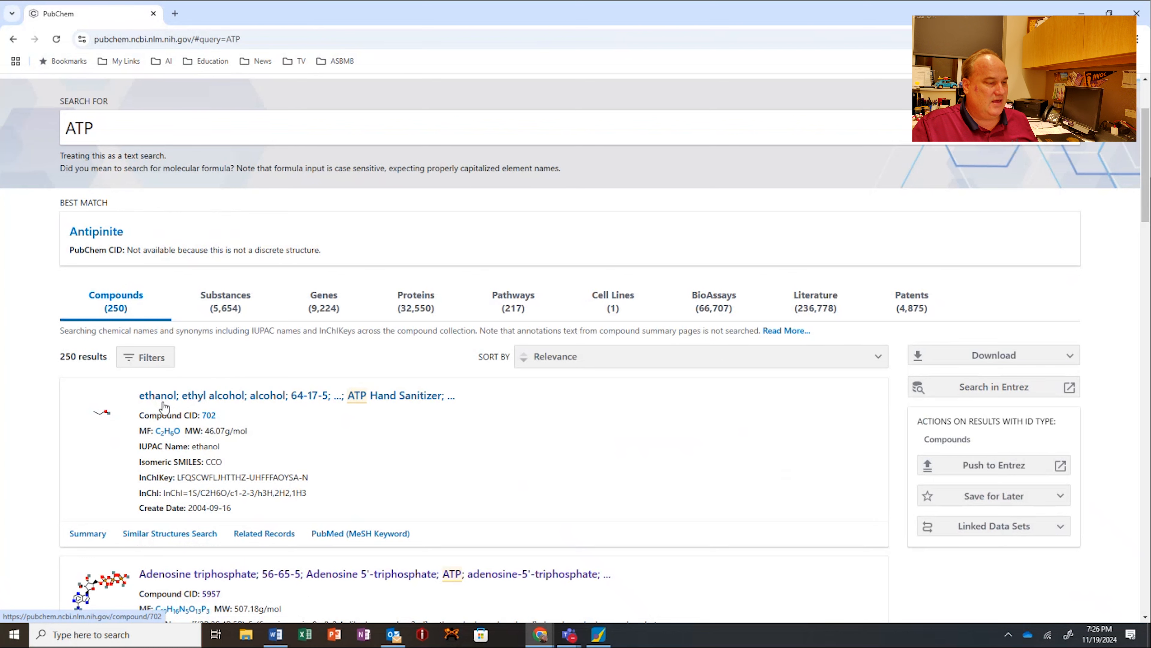
pyautogui.scroll(-3, 167, 408)
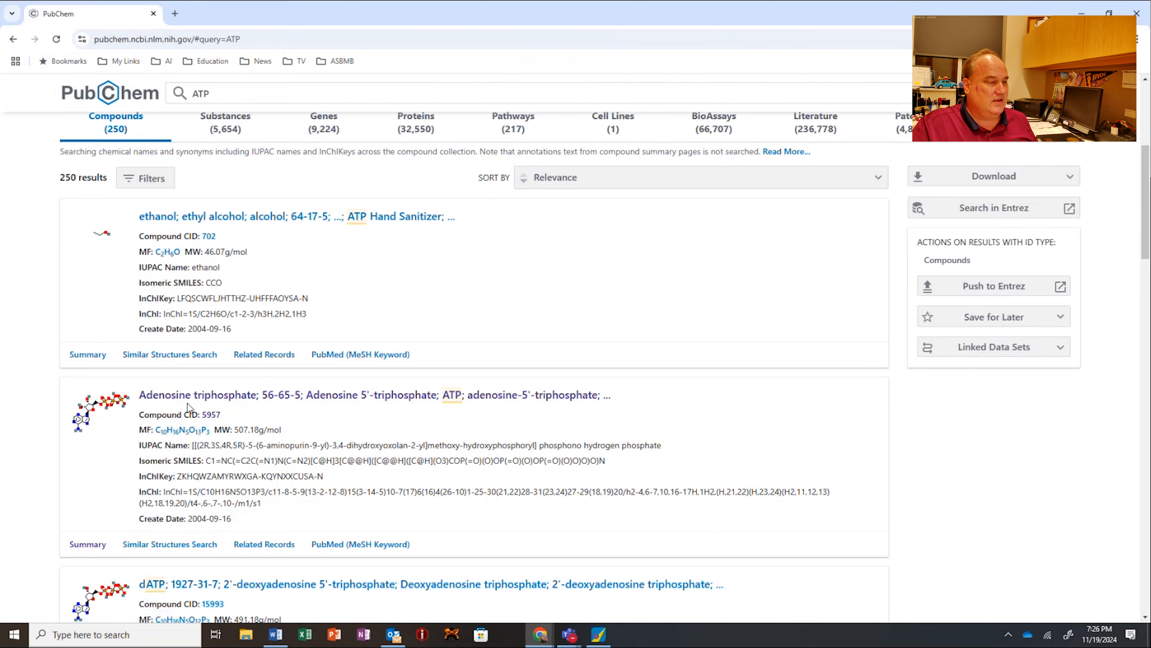
pyautogui.click(176, 395)
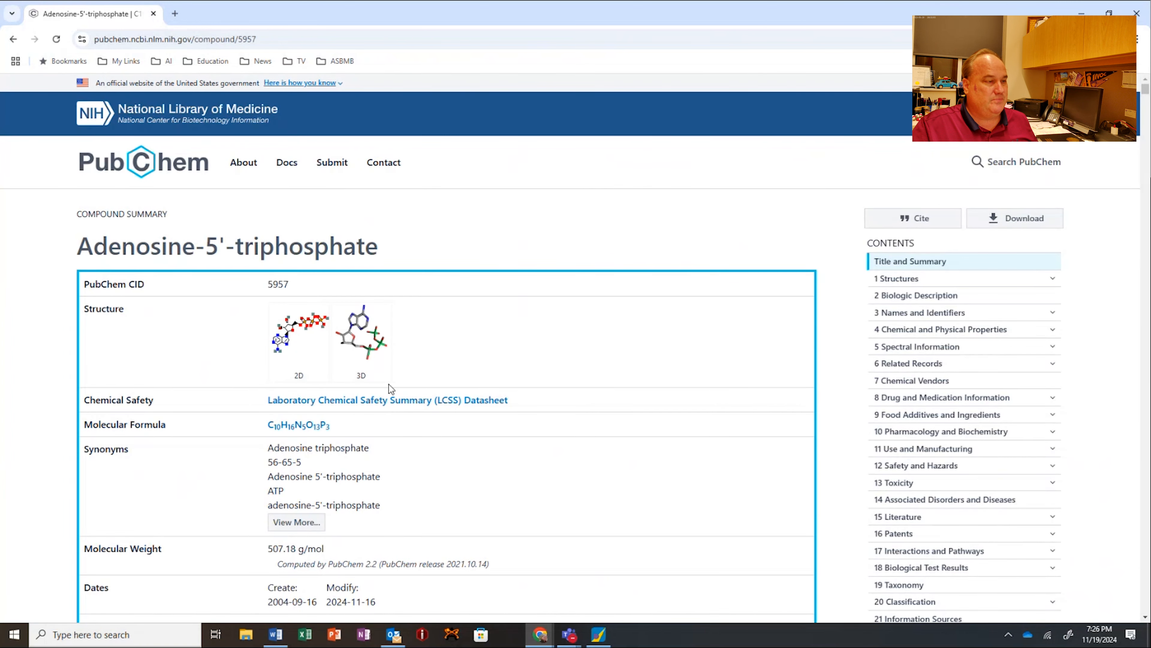
# Step: Examine the 3D conformer of adenosine-5'-triphosphate and the file formats offered for downloading its coordinates
pyautogui.scroll(-3, 388, 384)
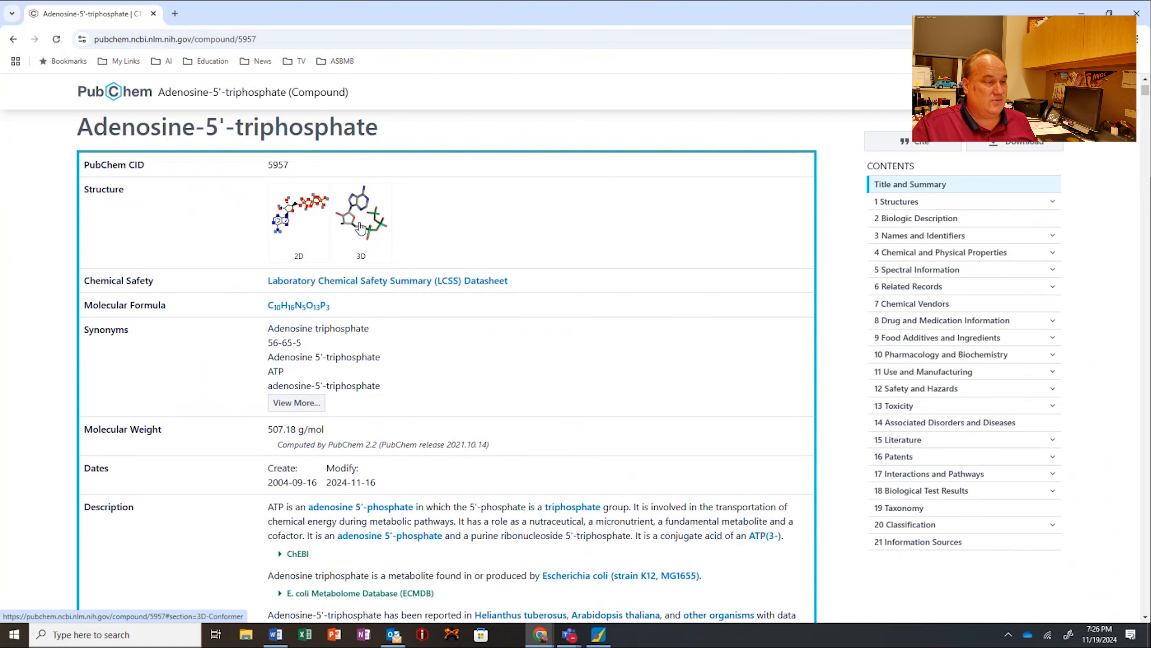
pyautogui.click(360, 228)
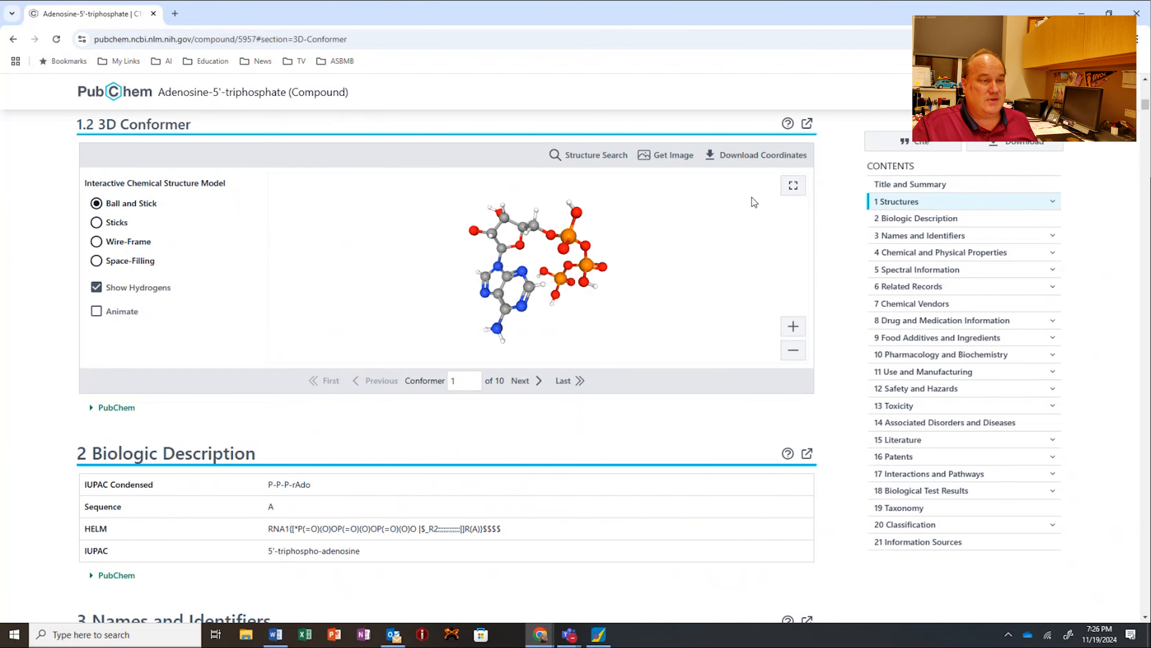
pyautogui.click(734, 155)
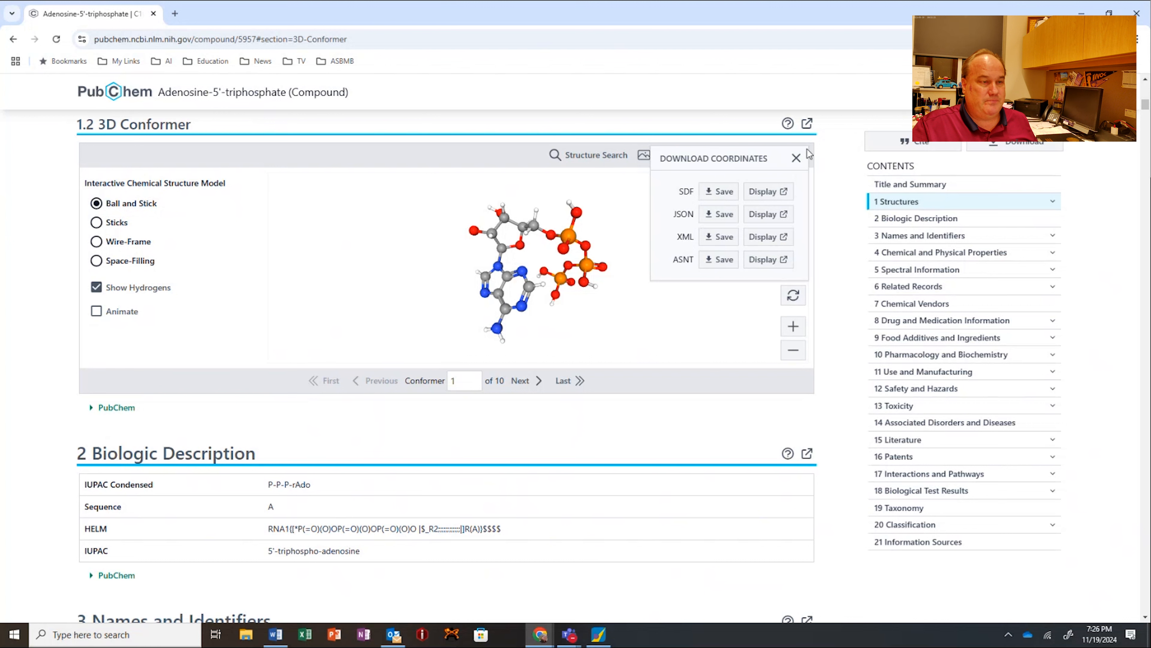
pyautogui.click(796, 158)
pyautogui.scroll(-1, 317, 385)
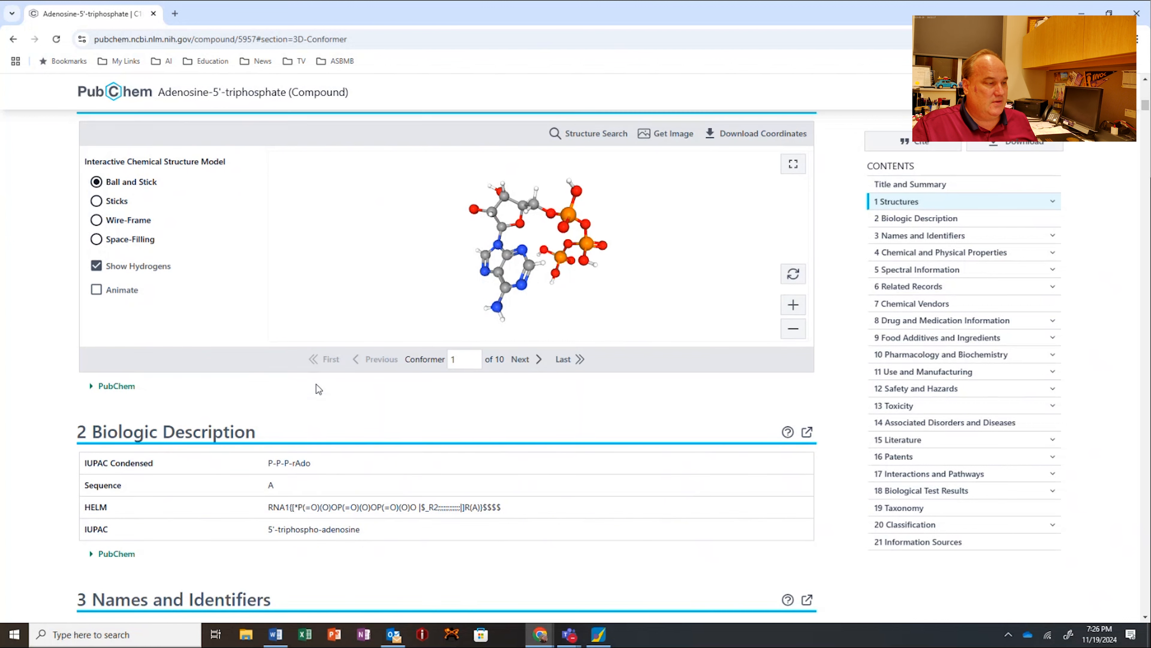
pyautogui.scroll(-4, 317, 384)
pyautogui.scroll(5, 254, 404)
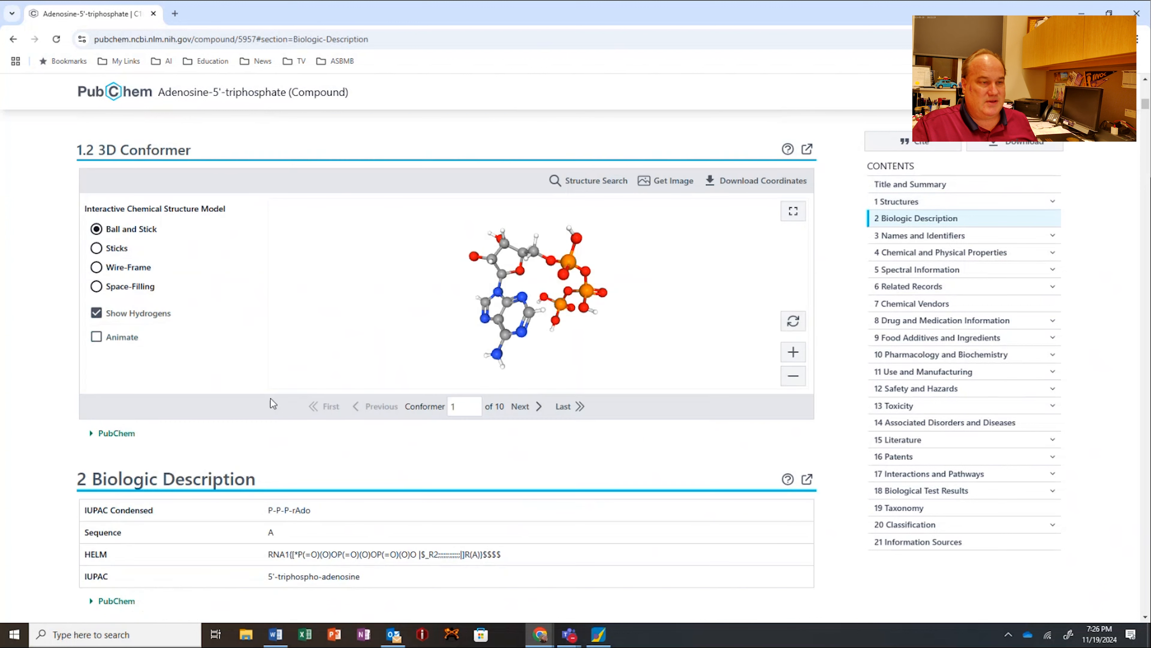
pyautogui.scroll(1, 271, 402)
pyautogui.click(757, 214)
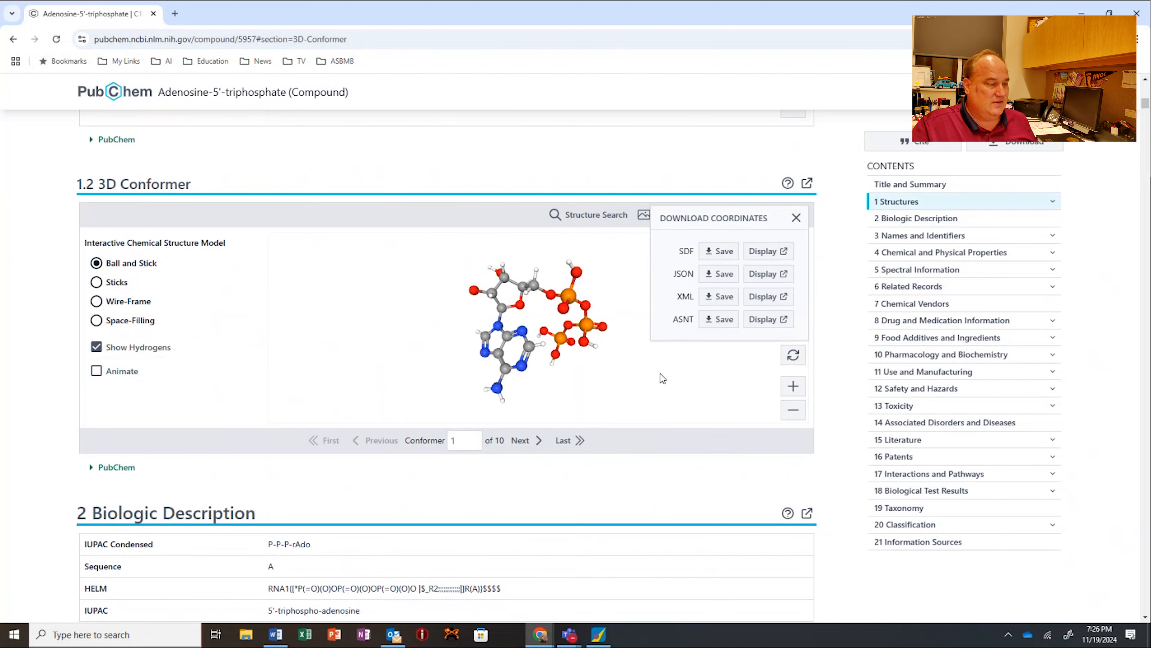
# Step: Highlight the IUPAC name and InChI under Computed Descriptors and copy the compound's SMILES string
pyautogui.scroll(-5, 316, 436)
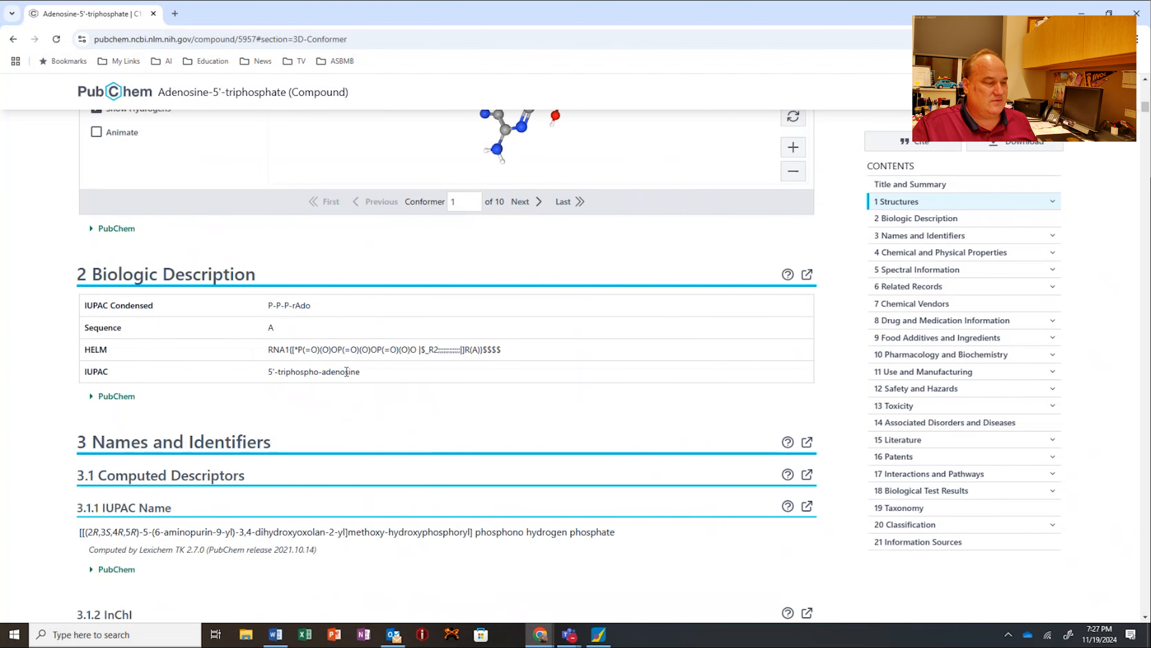
pyautogui.scroll(-15, 282, 410)
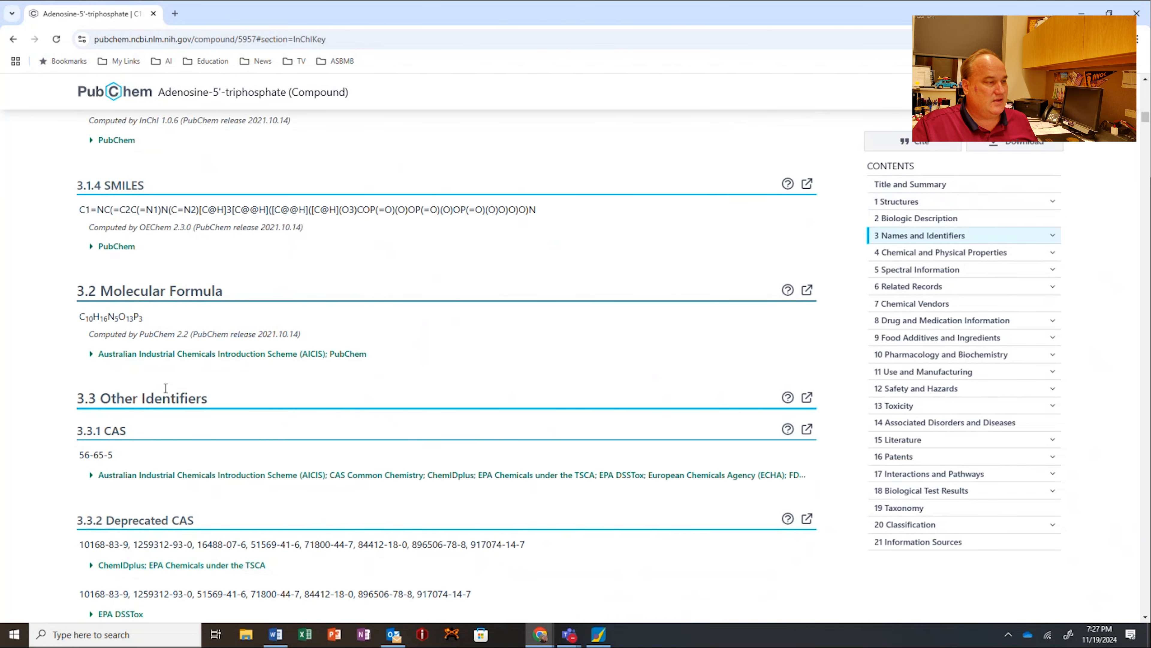
pyautogui.scroll(3, 159, 351)
pyautogui.scroll(4, 160, 351)
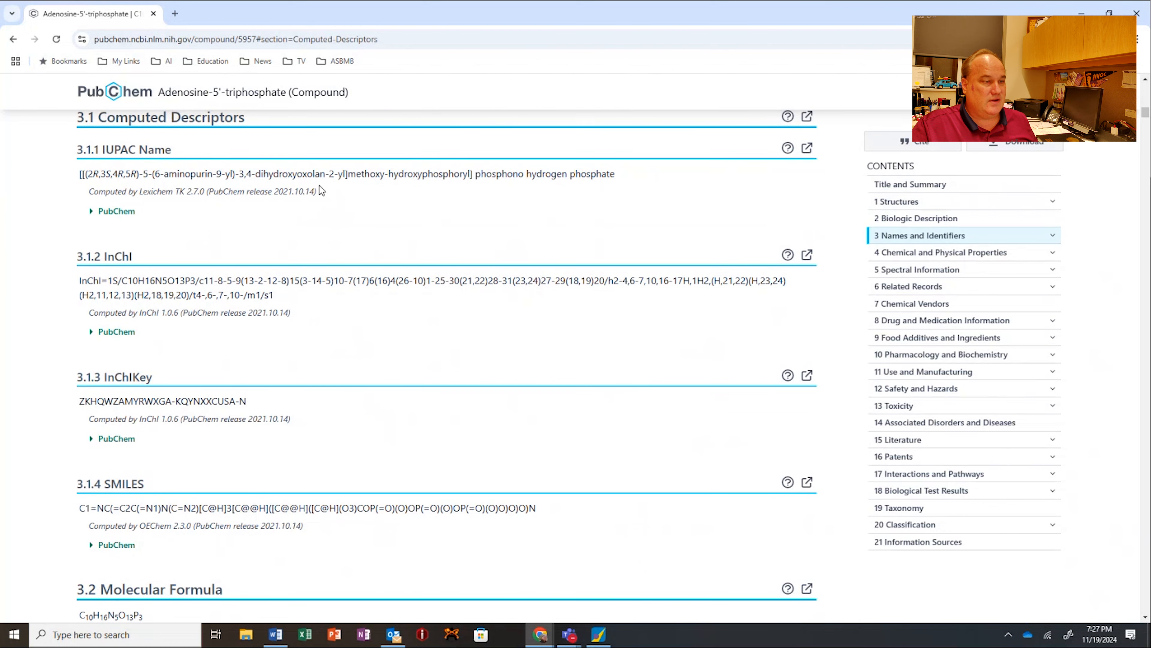
pyautogui.moveTo(626, 174); pyautogui.dragTo(80, 174)
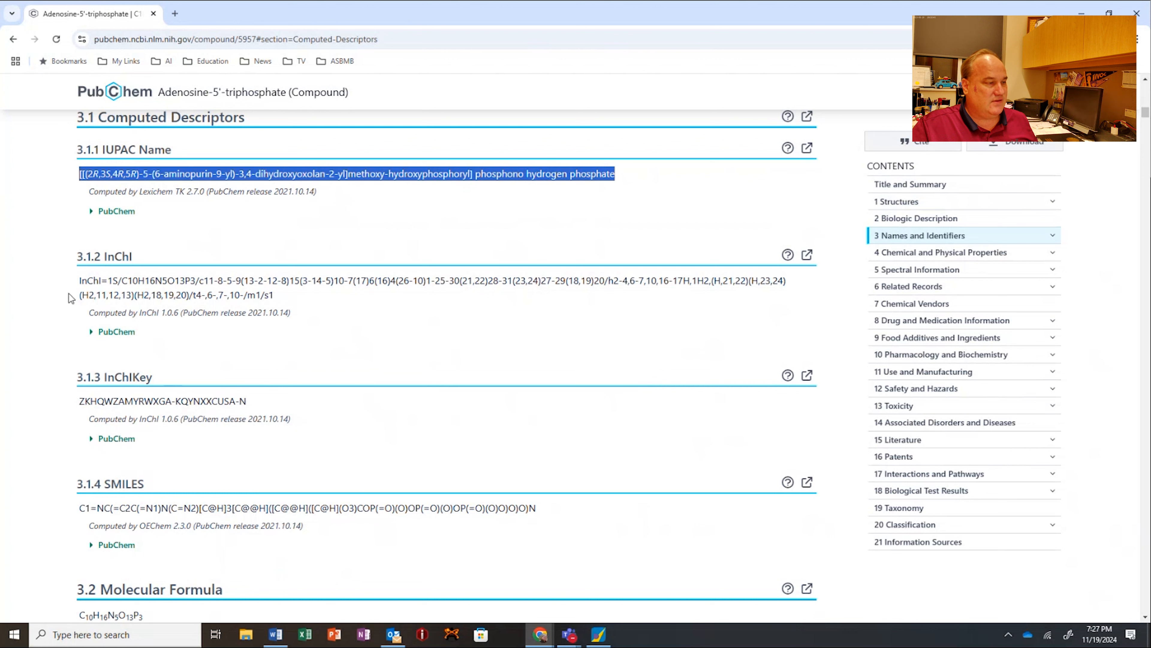
pyautogui.moveTo(77, 279); pyautogui.dragTo(308, 310)
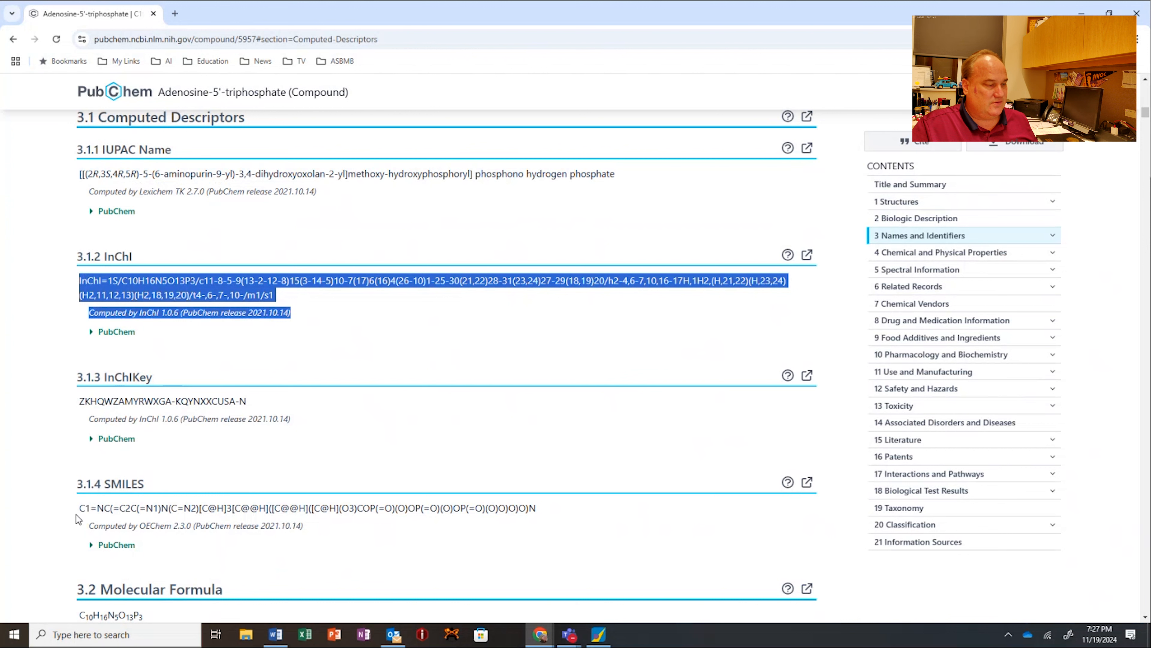
pyautogui.moveTo(79, 508); pyautogui.dragTo(566, 513)
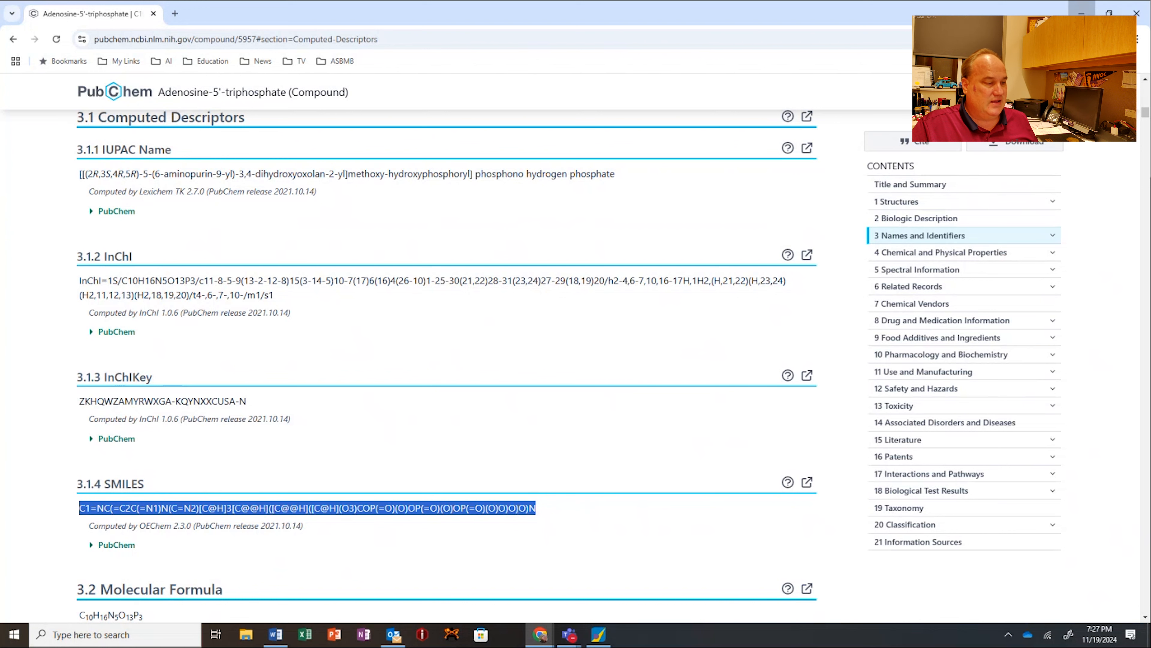
# Step: Minimize the browser and launch MOE 2024.06 in a maximized window
pyautogui.click(1081, 13)
pyautogui.click(126, 637)
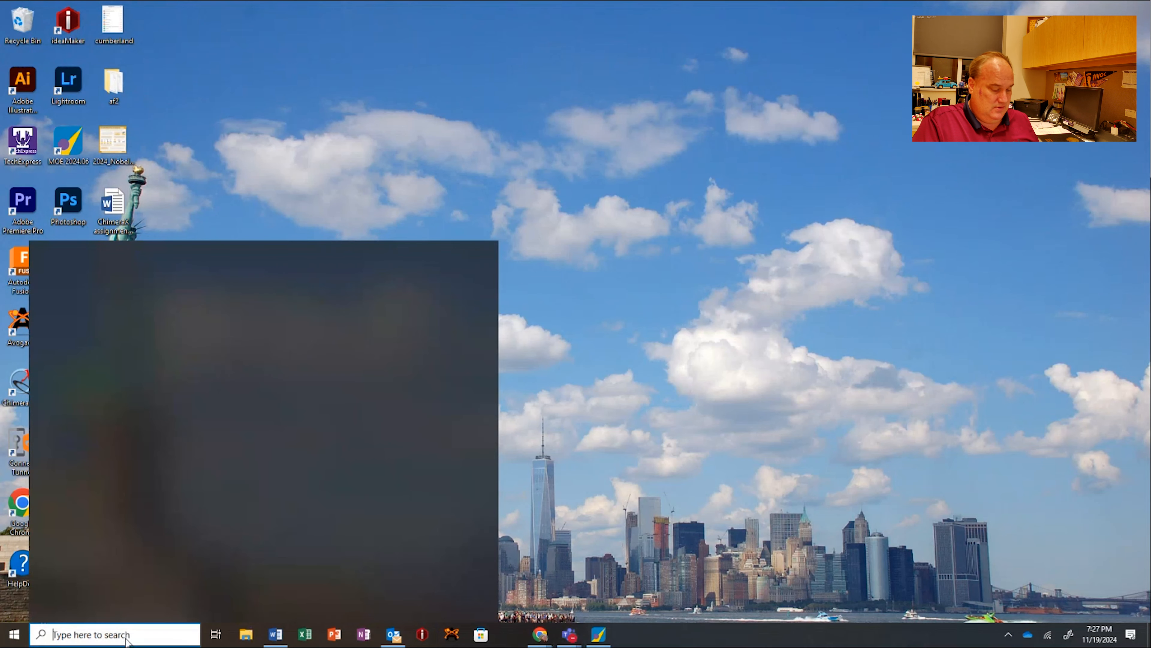
pyautogui.write('moe')
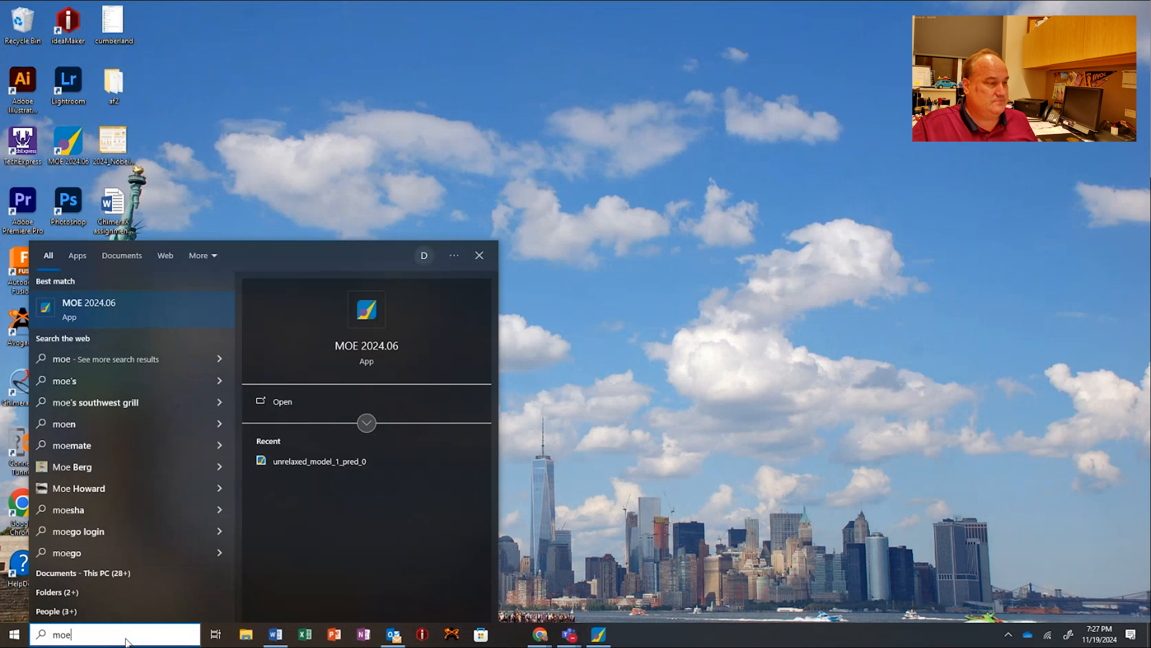
pyautogui.press('Return')
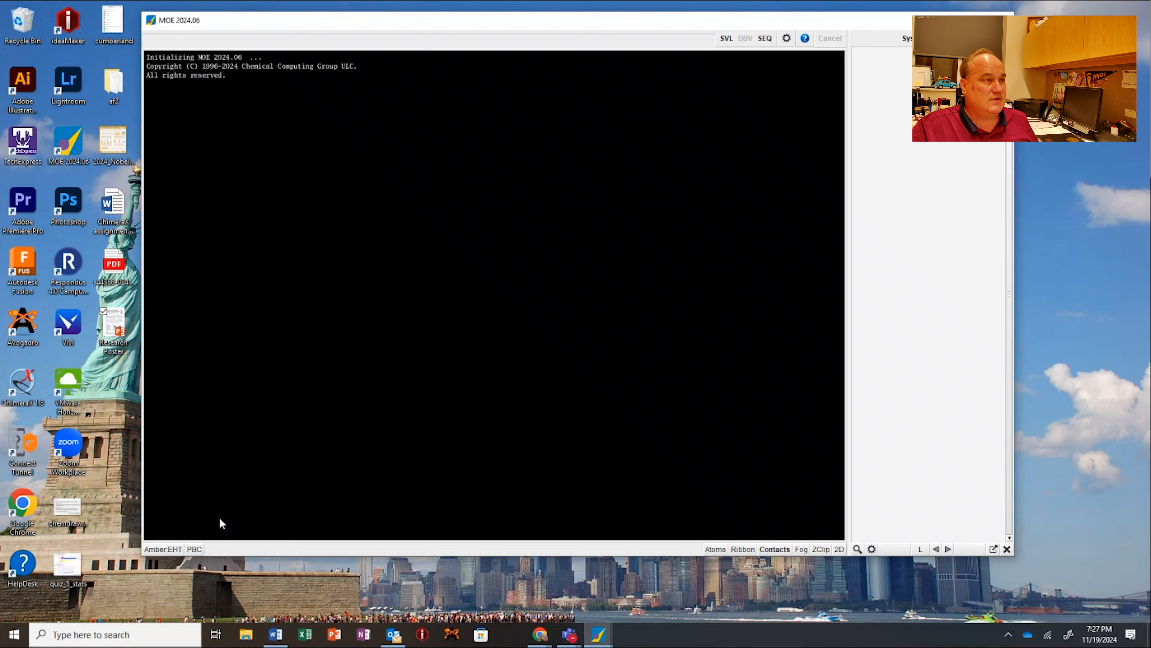
pyautogui.doubleClick(379, 21)
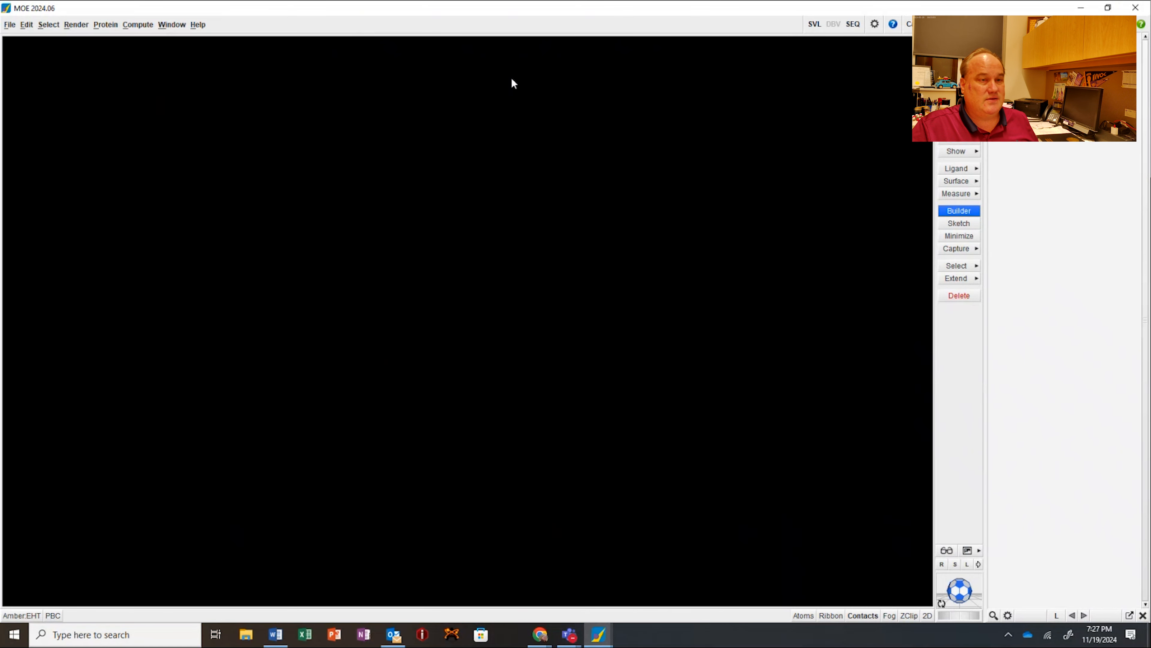
# Step: Build a new molecule in the Builder from the copied SMILES string and name it ATP
pyautogui.click(958, 209)
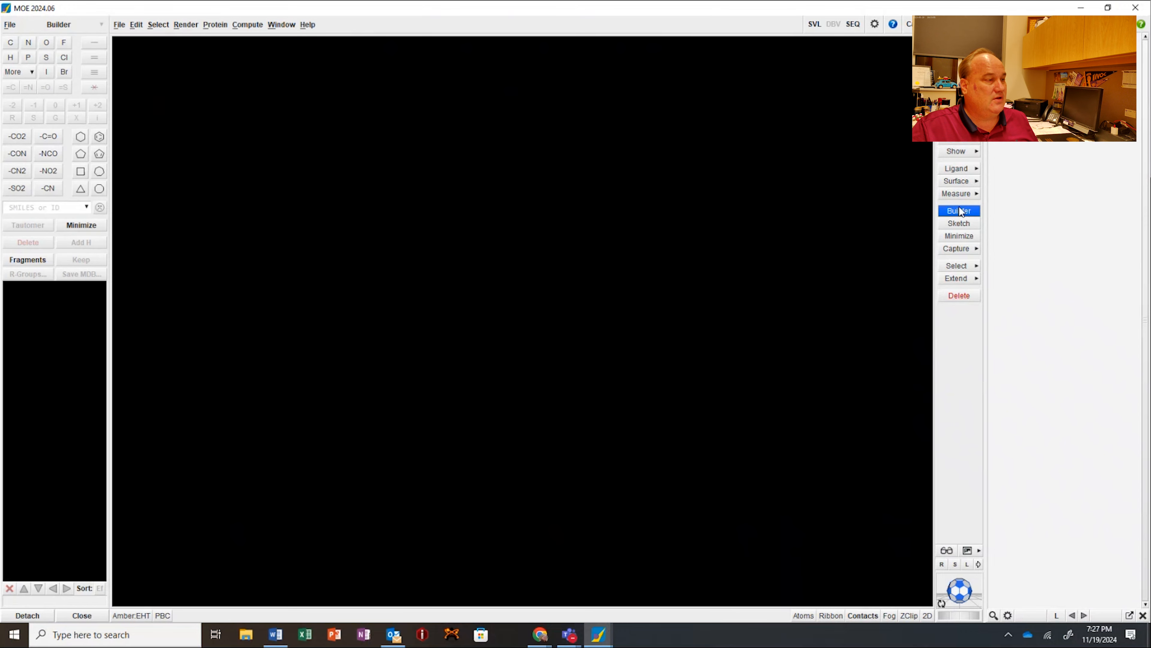
pyautogui.click(30, 207)
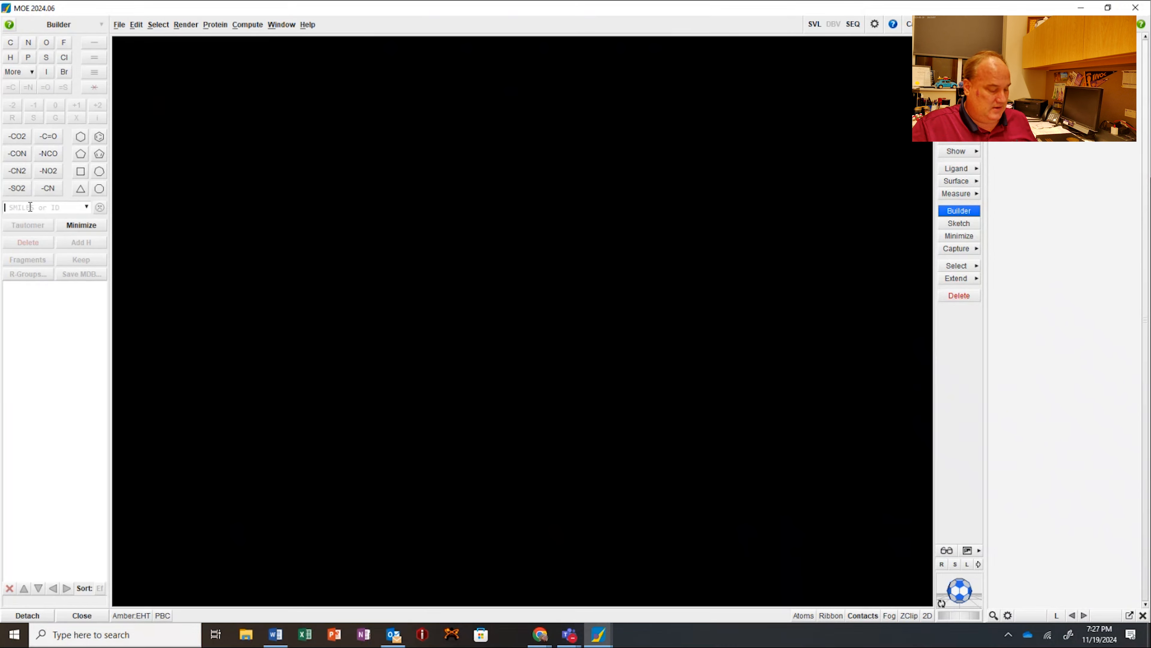
pyautogui.hotkey('ctrl', 'v')
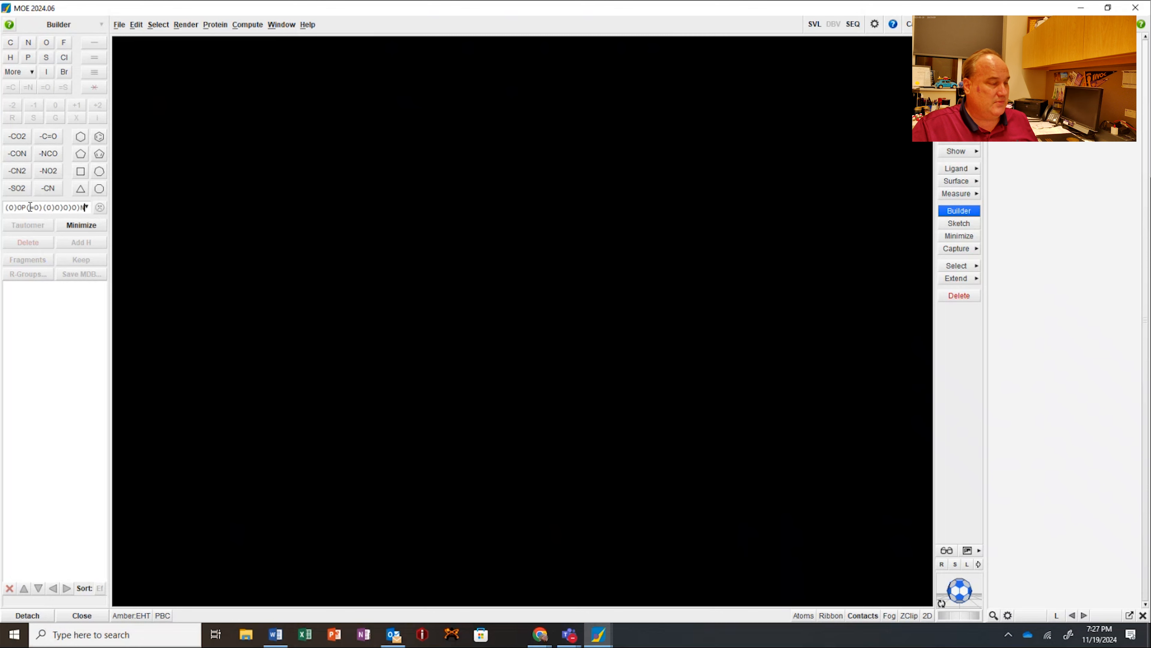
pyautogui.click(100, 208)
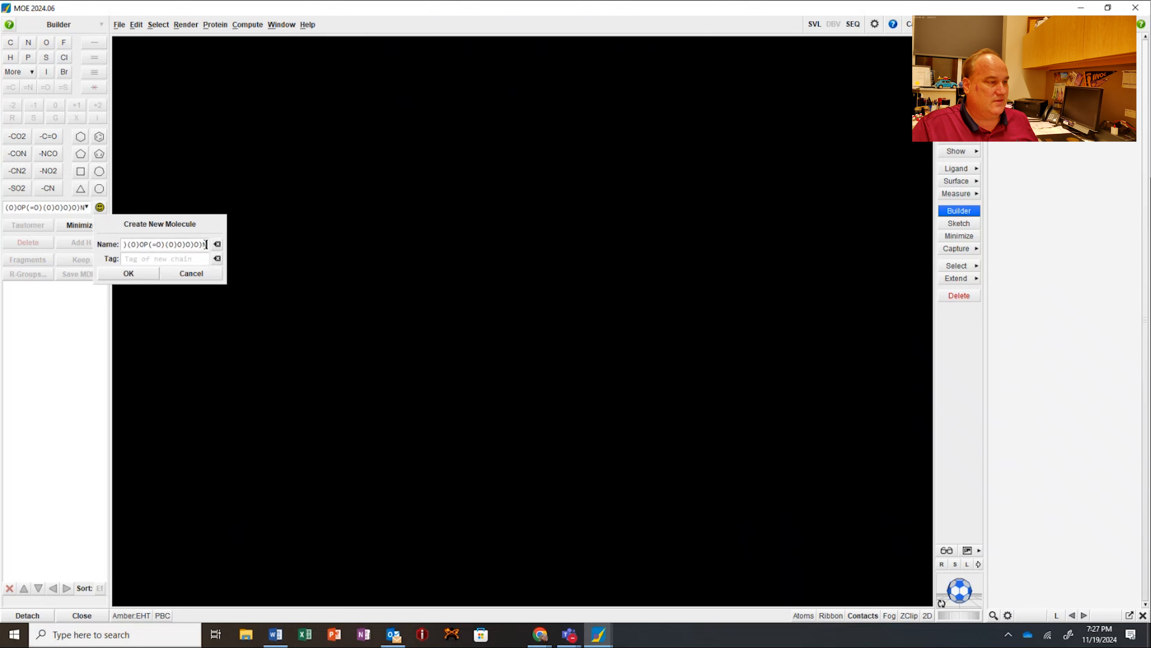
pyautogui.moveTo(203, 245); pyautogui.dragTo(79, 245)
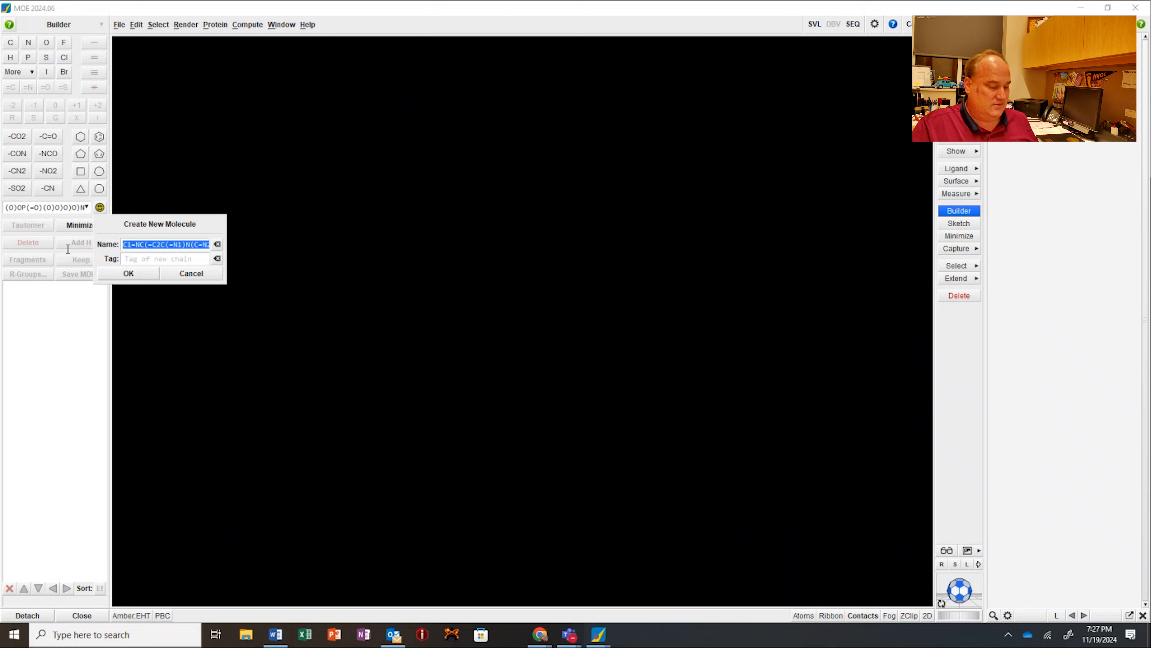
pyautogui.write('ATP')
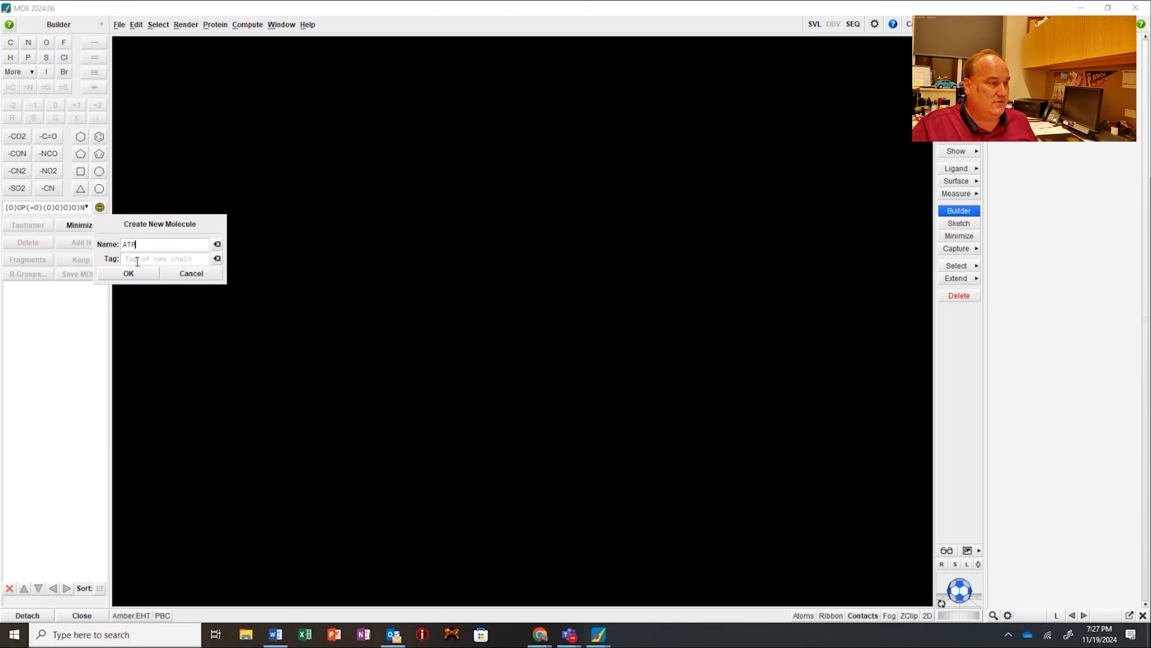
pyautogui.click(128, 274)
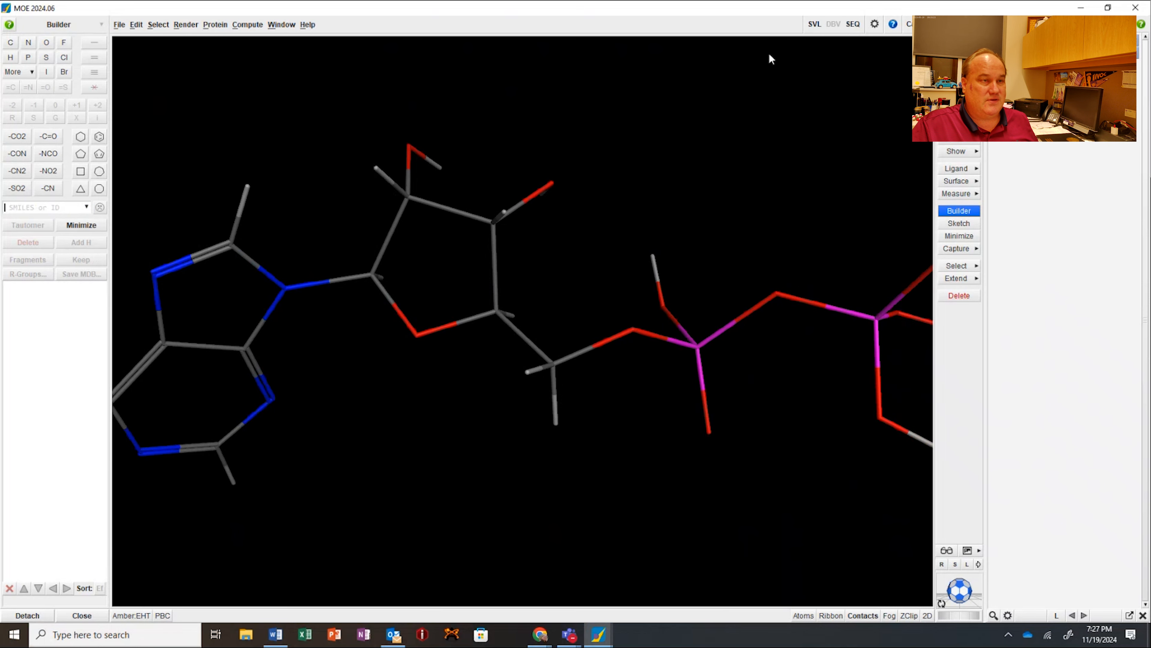
# Step: Check the ATP chain name in the Sequence Editor, close the editor and view the whole molecule
pyautogui.click(853, 25)
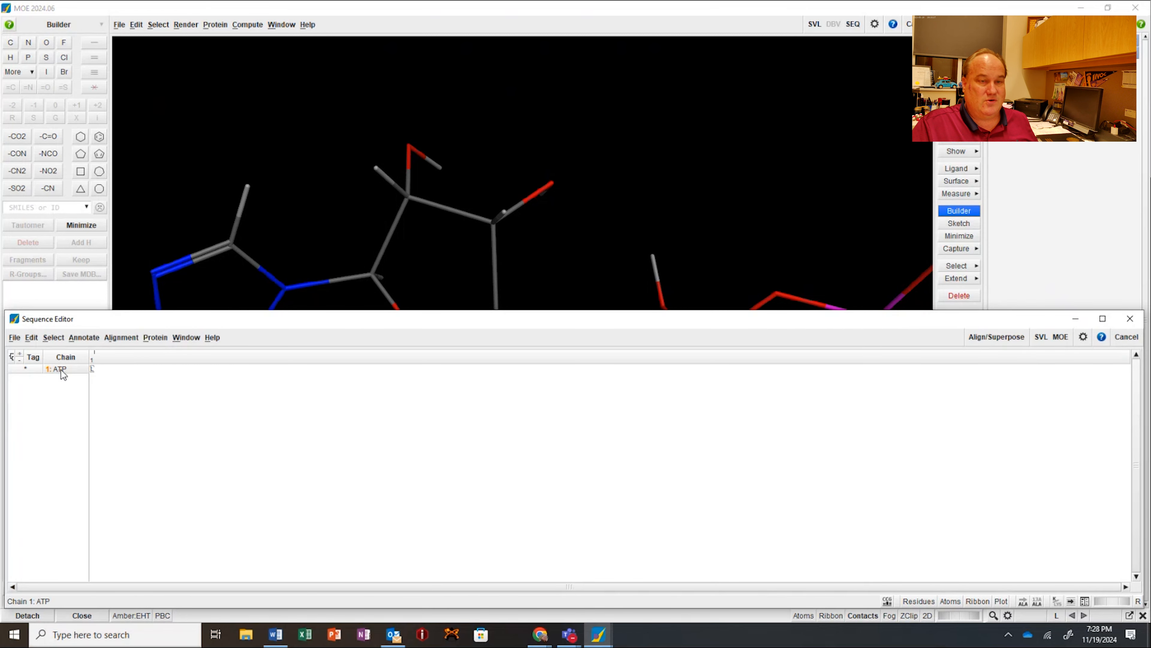
pyautogui.click(1130, 318)
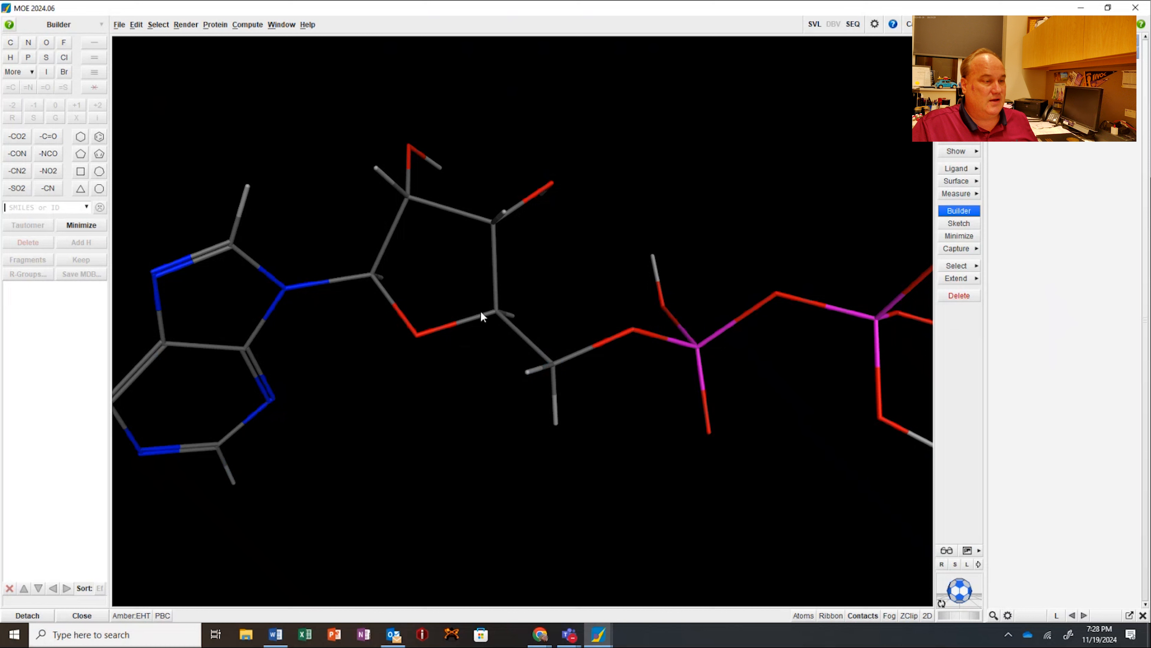
pyautogui.scroll(-5, 481, 311)
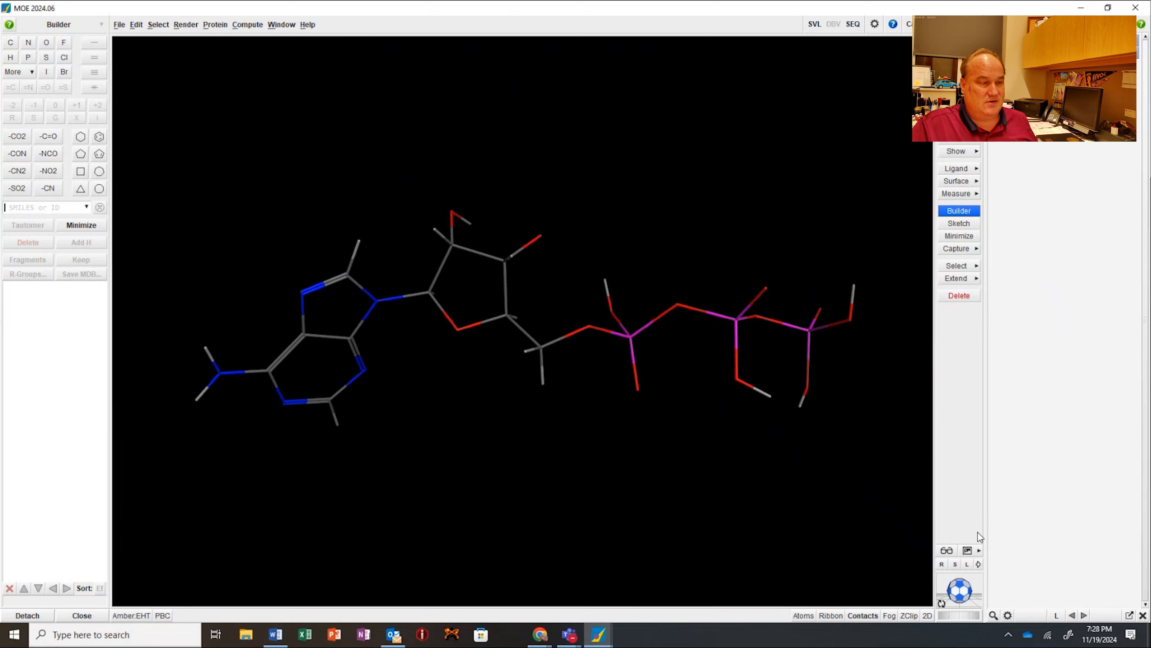
# Step: Examine the ATP molecule, highlighting its ribose, adenine and triphosphate parts in turn
pyautogui.moveTo(964, 588); pyautogui.dragTo(1032, 463)
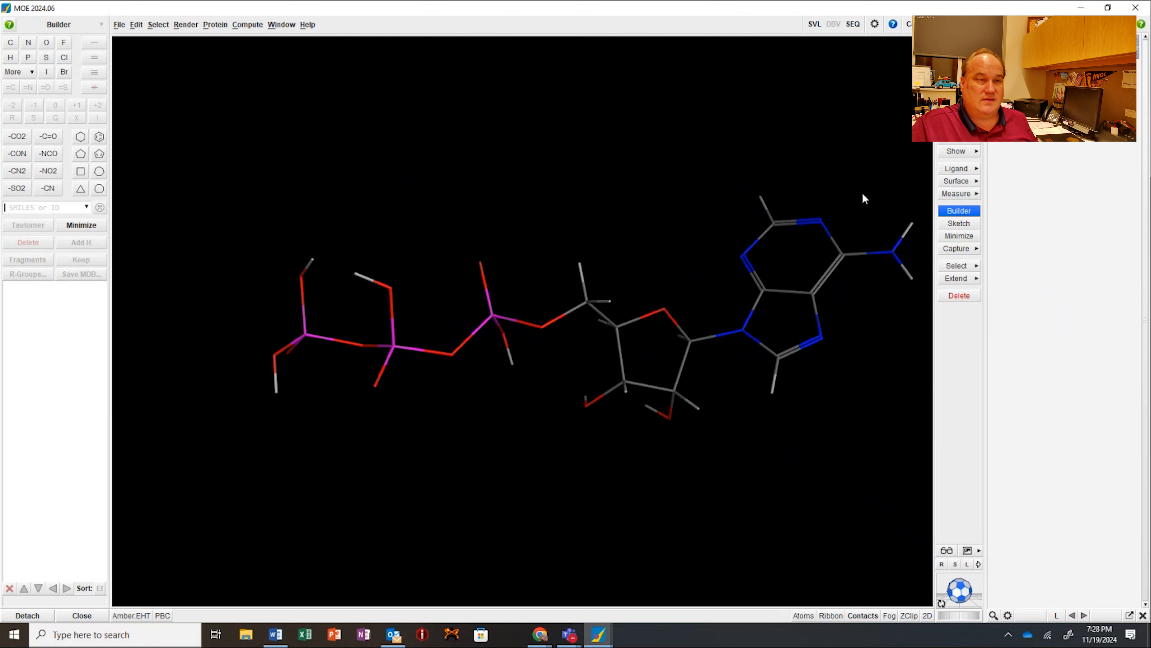
pyautogui.scroll(-1, 589, 308)
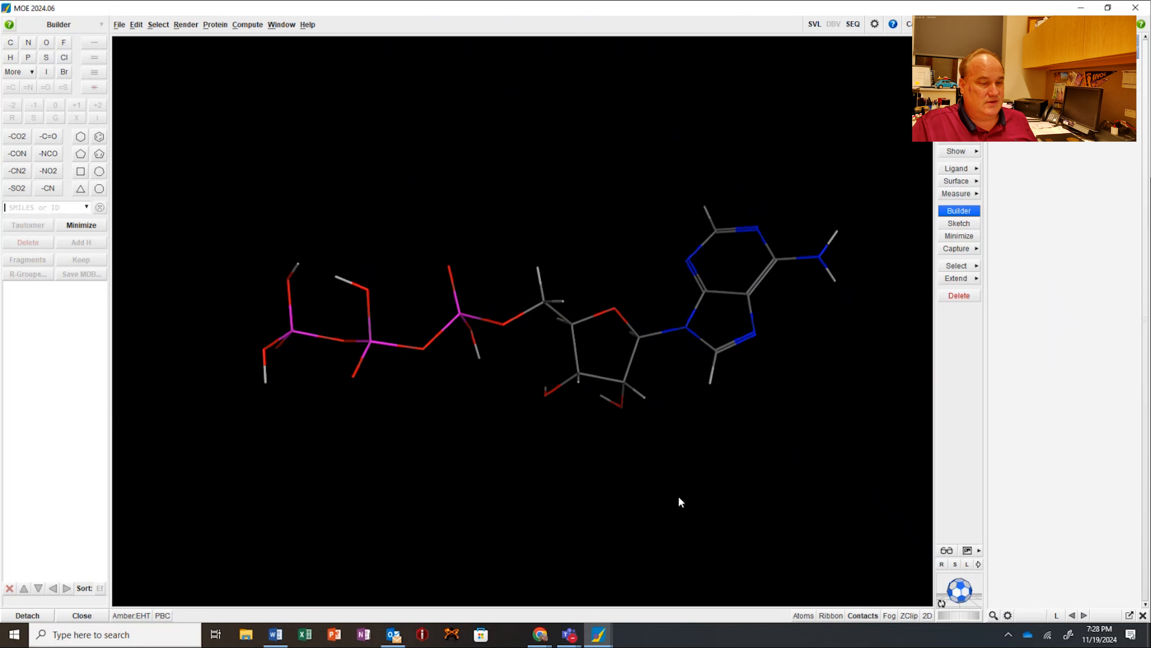
pyautogui.moveTo(962, 595); pyautogui.dragTo(955, 592)
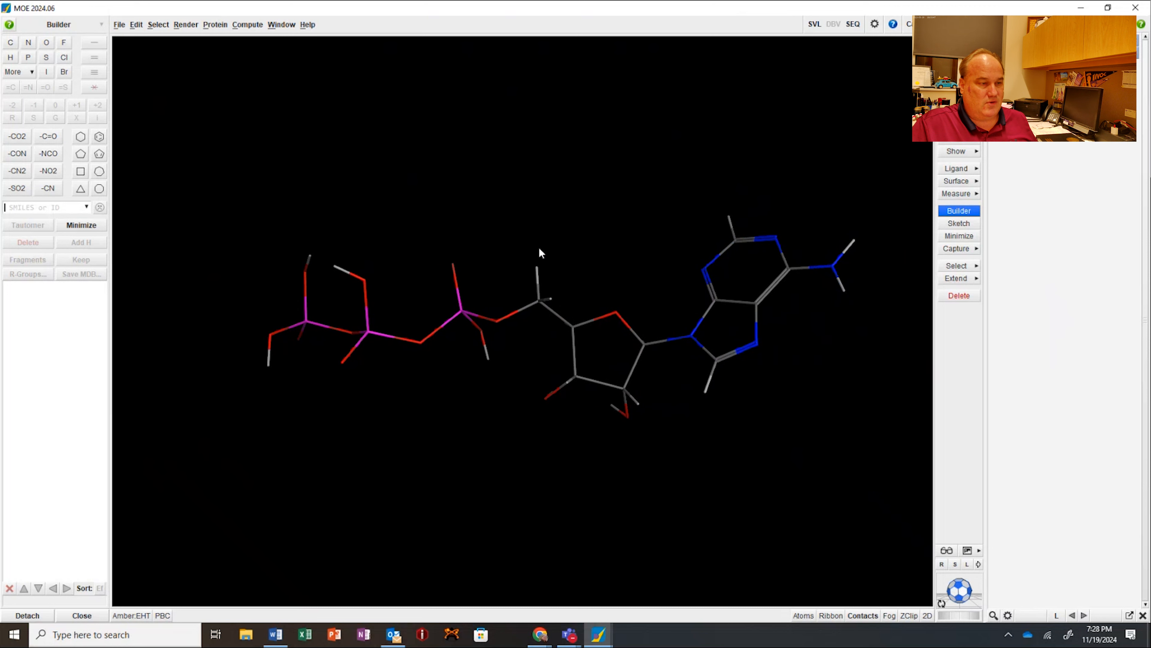
pyautogui.moveTo(542, 242); pyautogui.dragTo(665, 452)
pyautogui.moveTo(650, 126); pyautogui.dragTo(867, 455)
pyautogui.moveTo(216, 204); pyautogui.dragTo(516, 419)
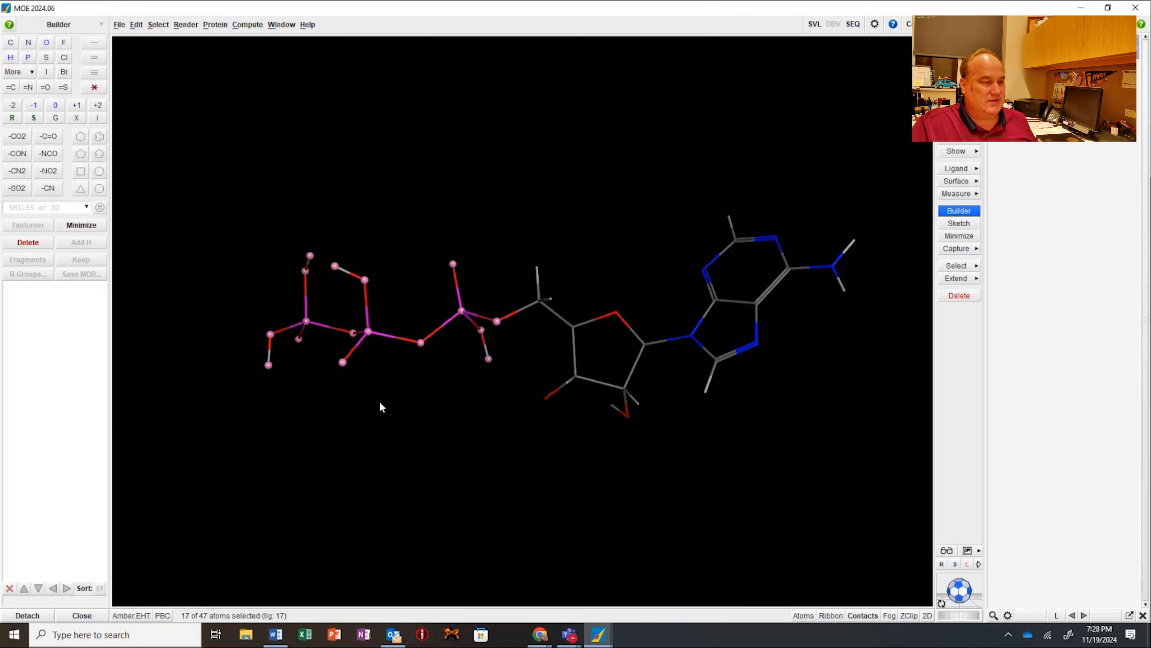
pyautogui.click(416, 382)
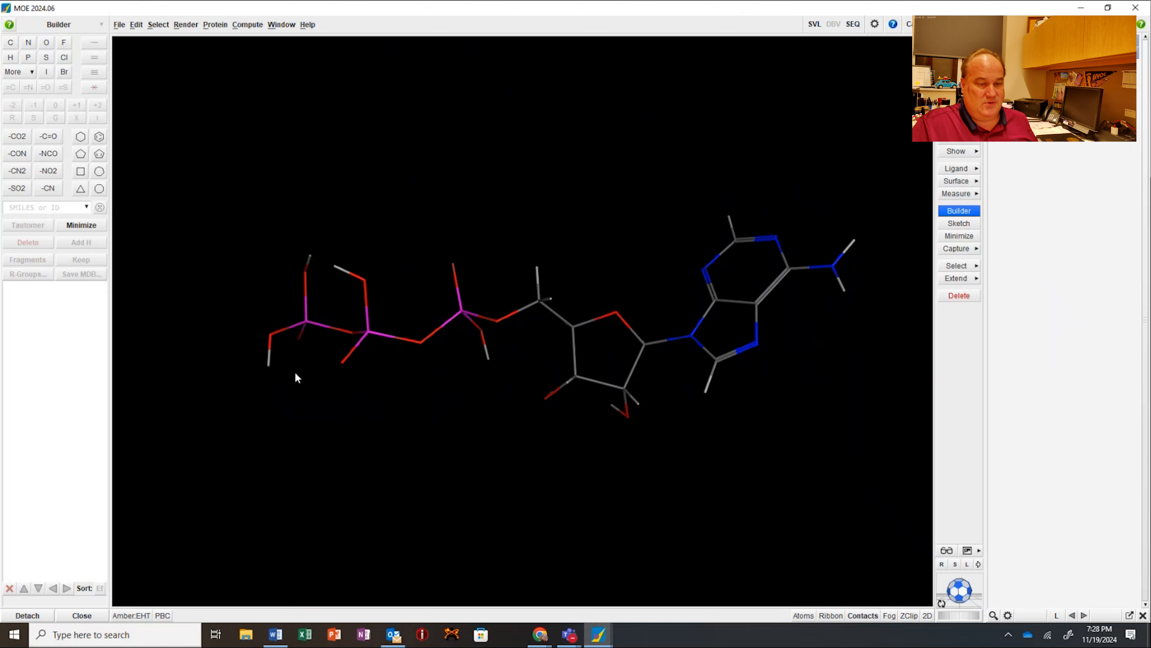
# Step: Delete the hydrogen atoms from the hydroxyl groups of ATP's triphosphate chain
pyautogui.moveTo(960, 586); pyautogui.dragTo(962, 611)
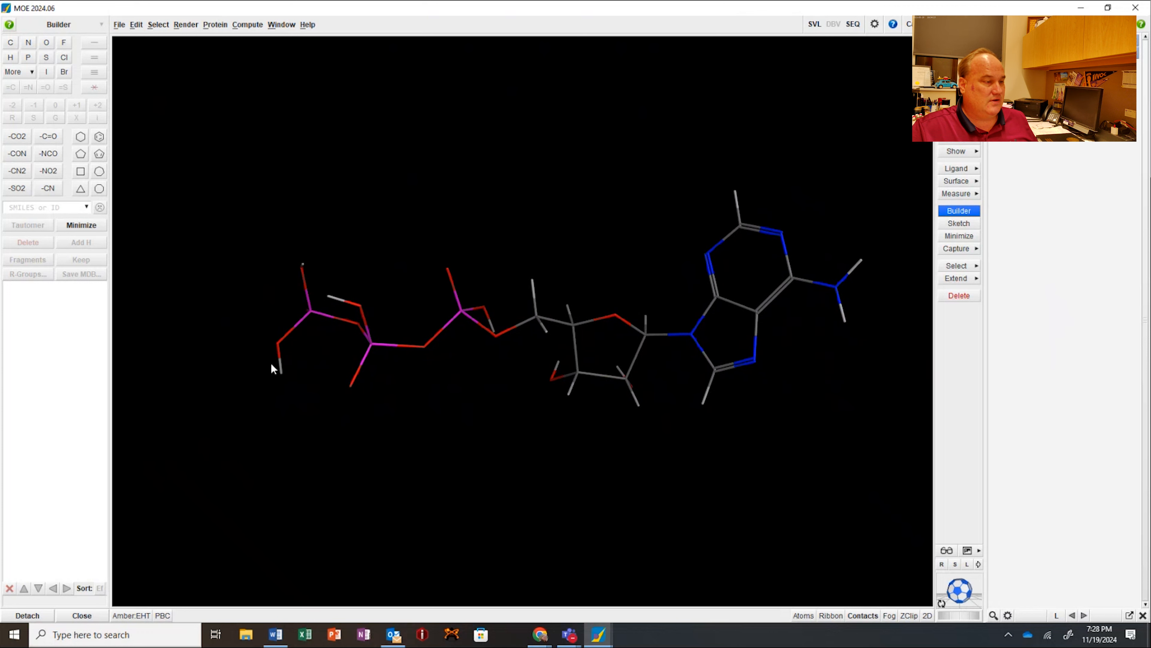
pyautogui.click(293, 384)
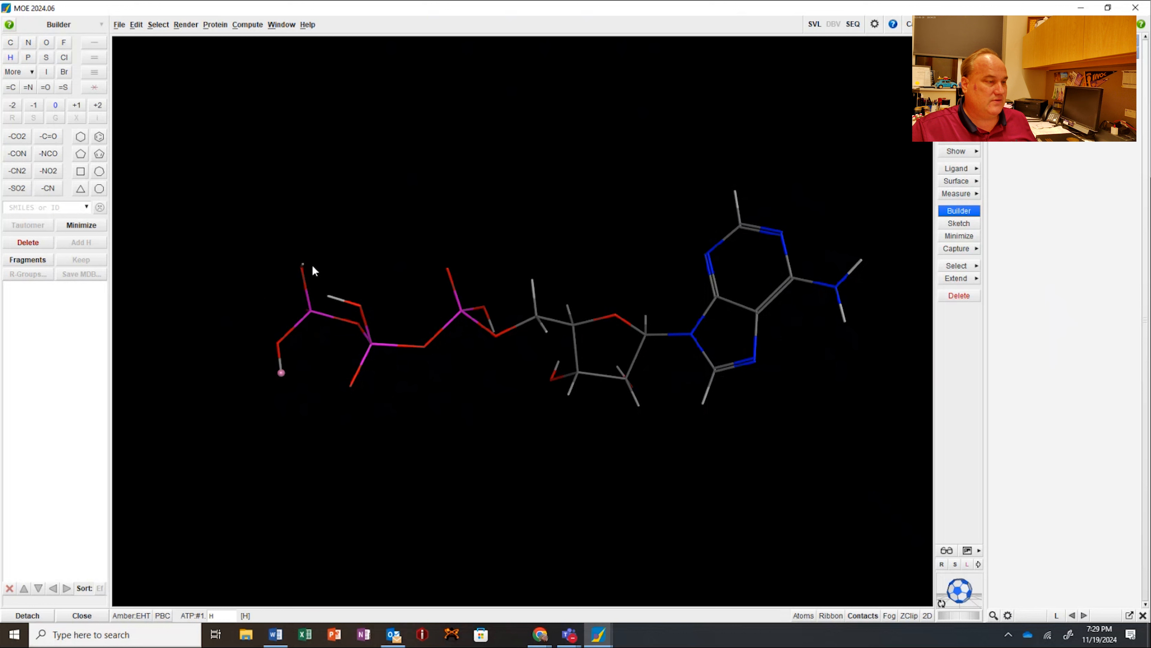
pyautogui.doubleClick(303, 265)
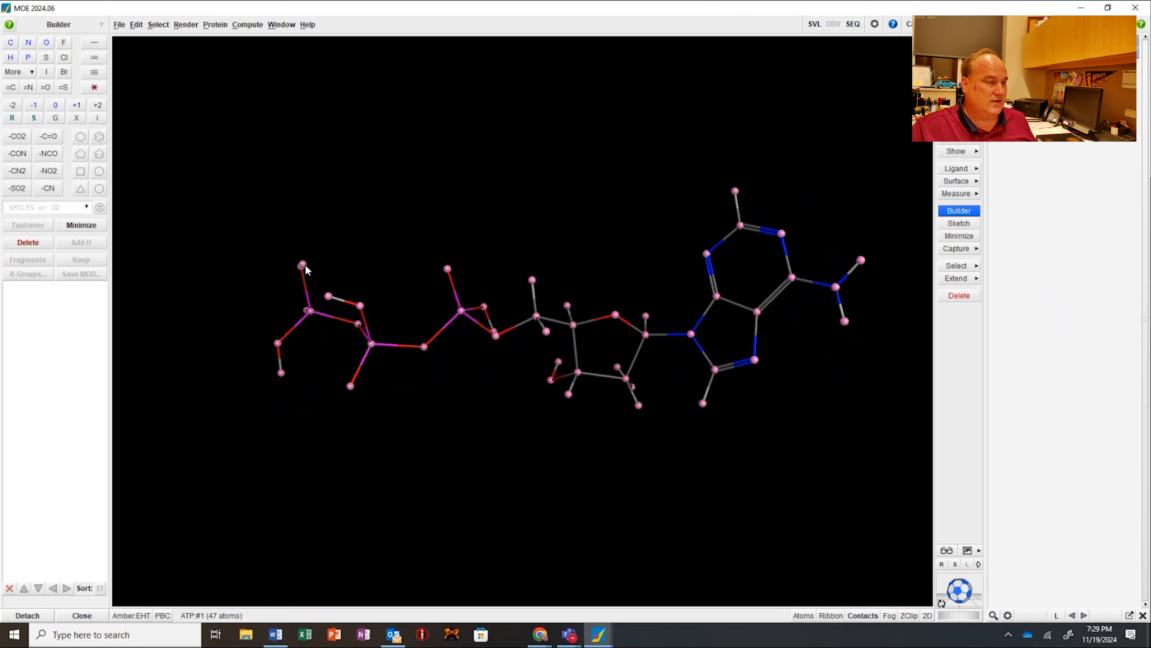
pyautogui.click(302, 265)
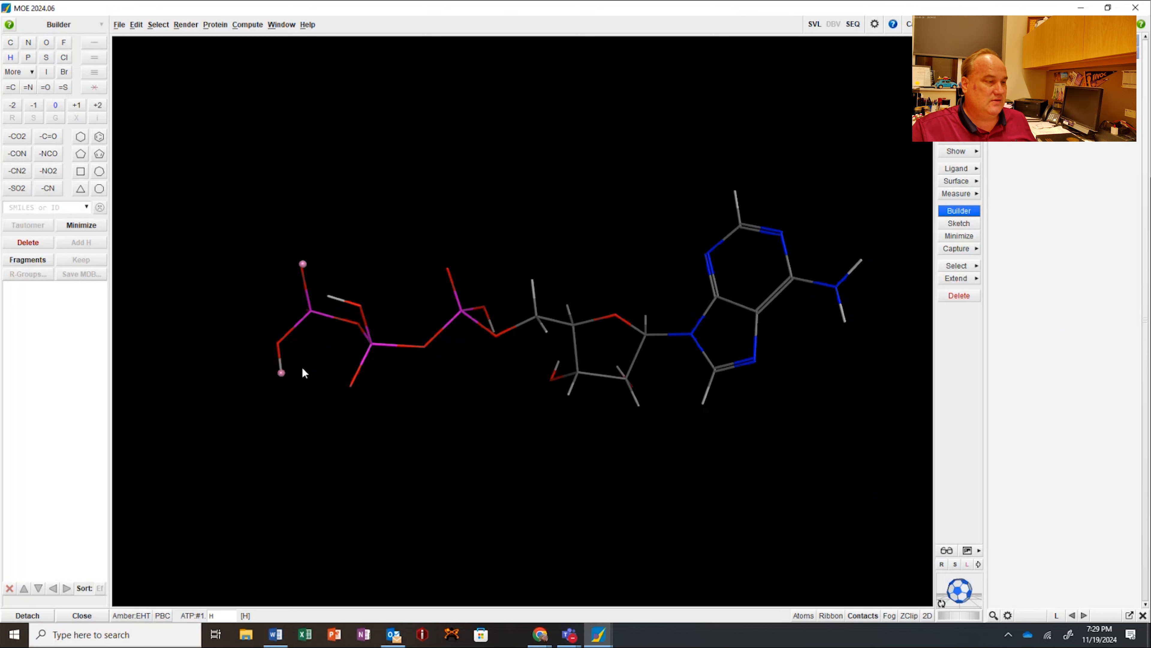
pyautogui.keyDown('shift'); pyautogui.click(328, 297); pyautogui.keyUp('shift')
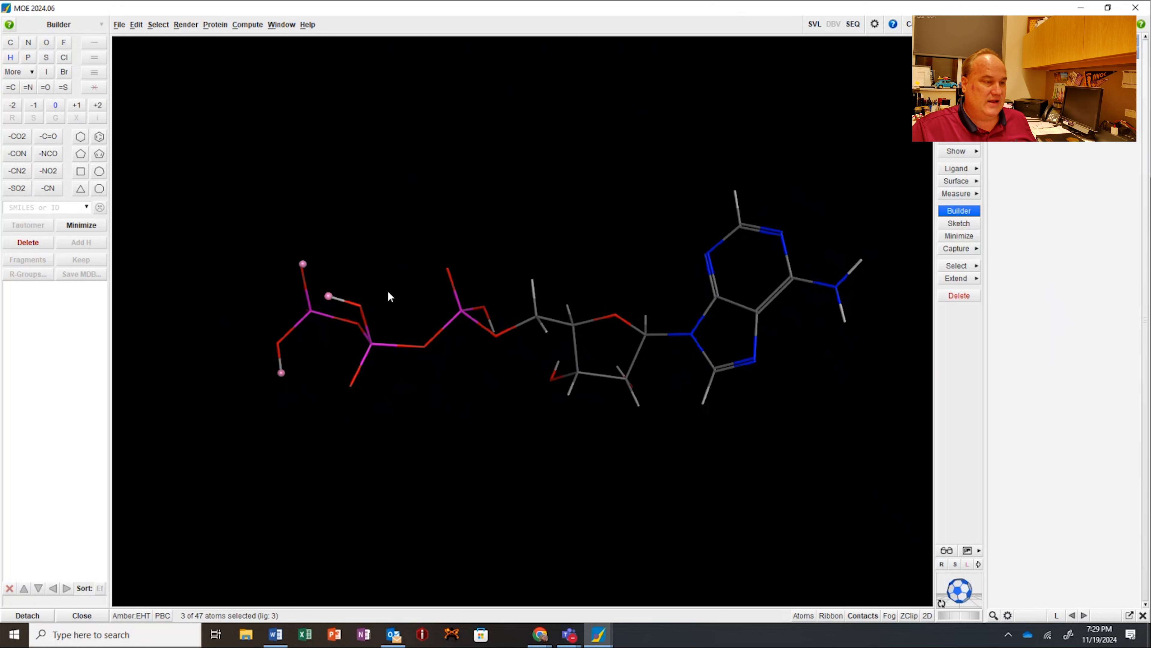
pyautogui.click(29, 243)
pyautogui.moveTo(154, 313); pyautogui.dragTo(181, 333, button='middle')
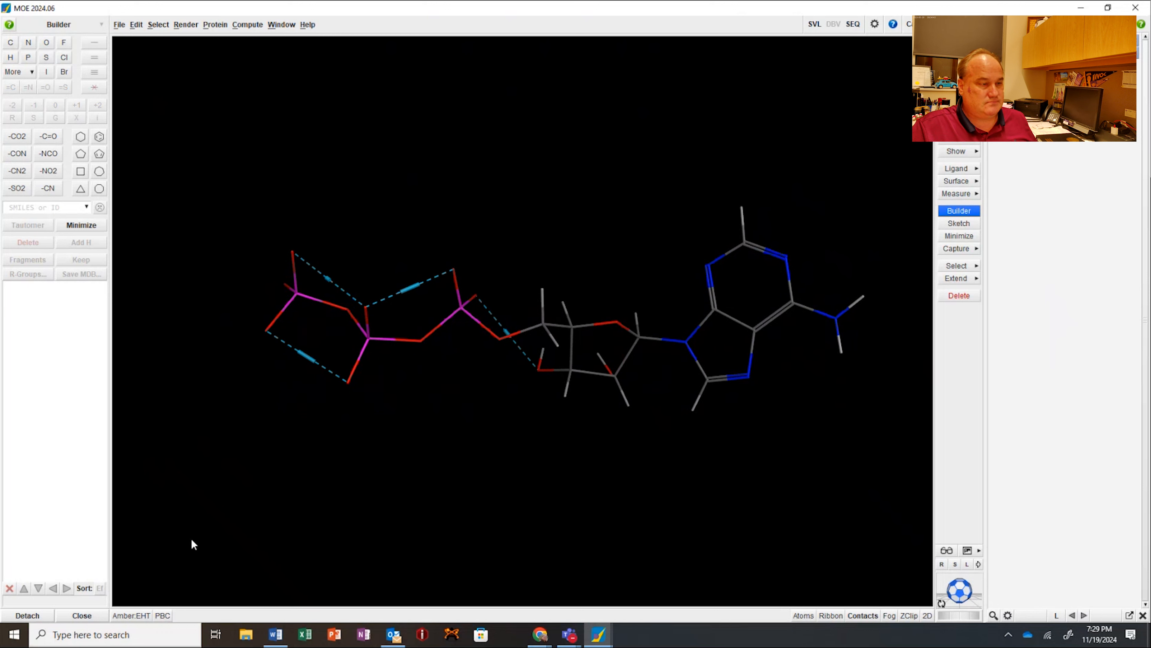
# Step: Fix the molecule's hydrogens in the Amber:EHT Potential Setup, moving the dialog clear of the triphosphate chain
pyautogui.click(139, 617)
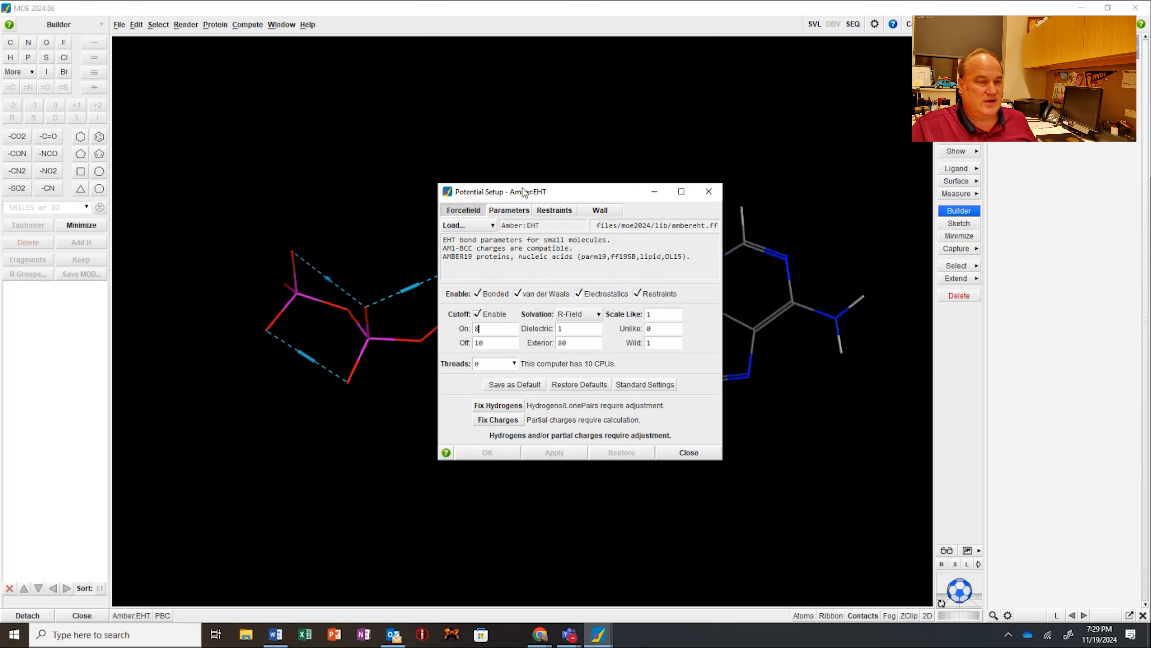
pyautogui.moveTo(522, 197); pyautogui.dragTo(826, 137)
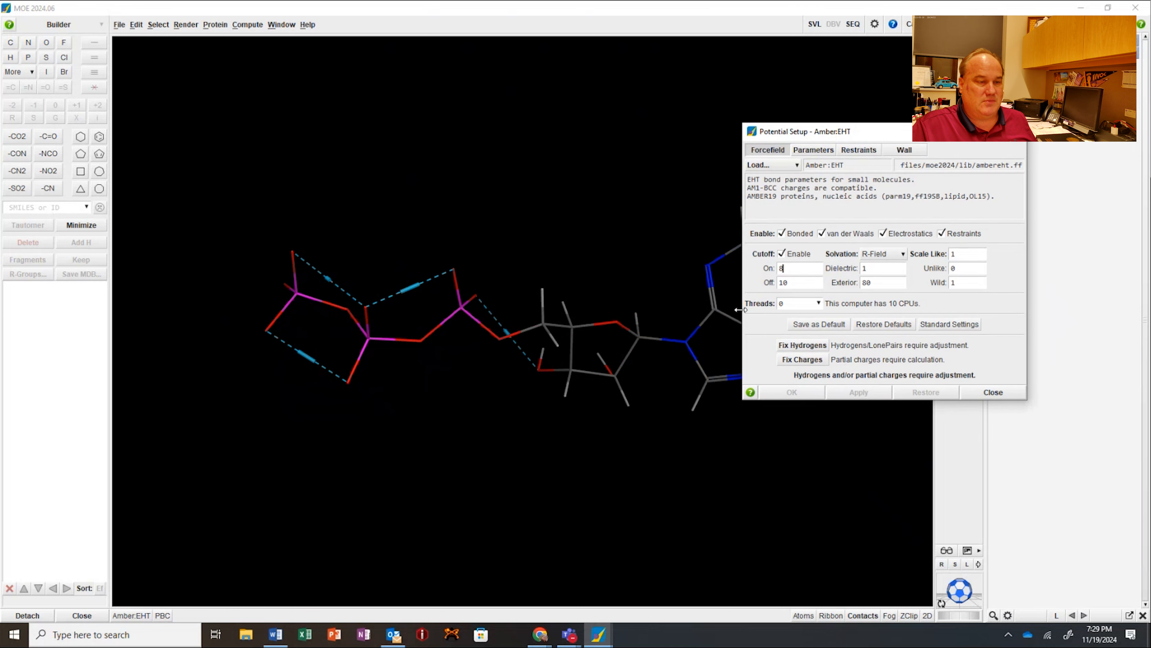
pyautogui.click(805, 345)
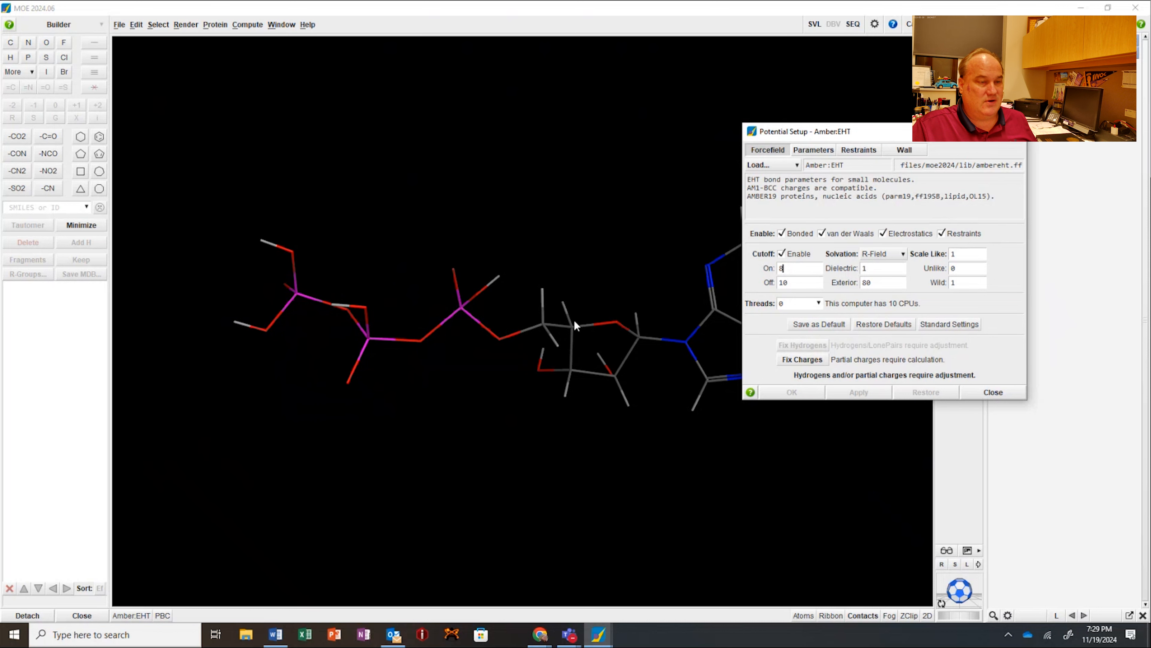
# Step: Assign a -1 charge to the four hydroxyl oxygens of the triphosphate chain and clear the selection
pyautogui.click(291, 252)
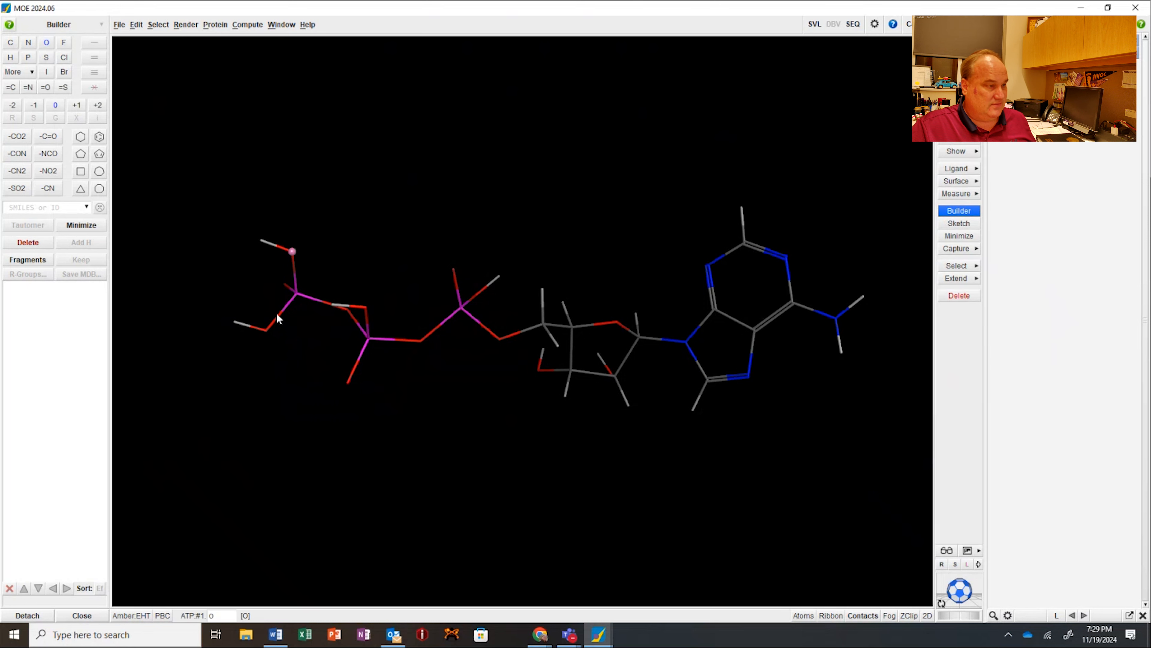
pyautogui.keyDown('shift'); pyautogui.click(267, 331); pyautogui.keyUp('shift')
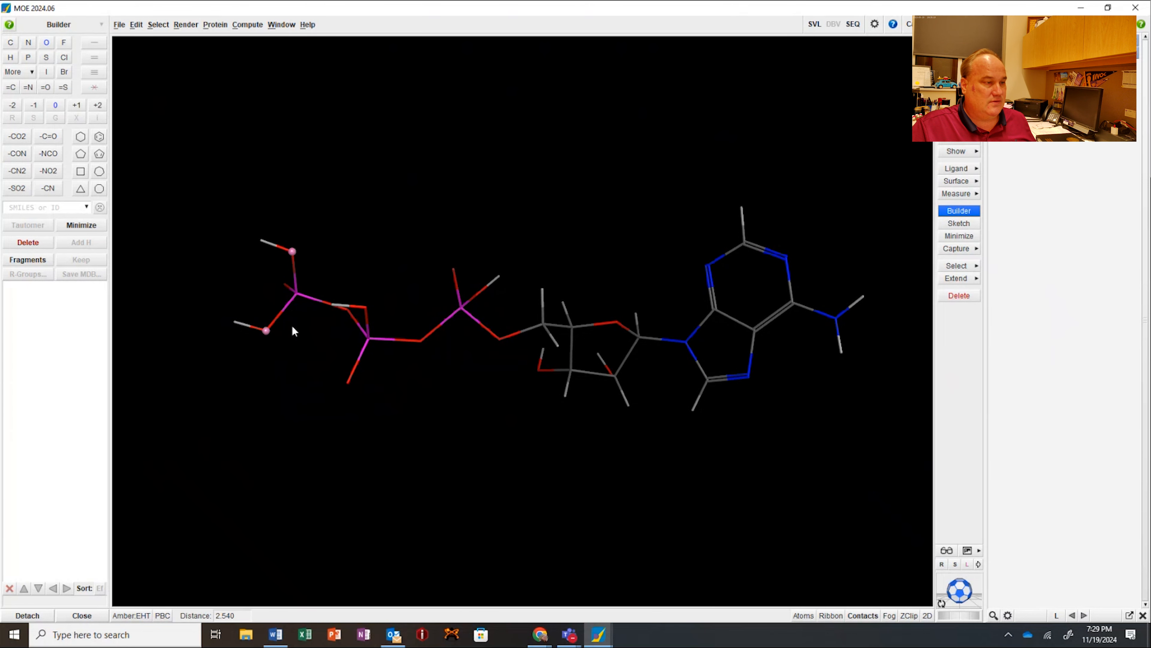
pyautogui.keyDown('shift'); pyautogui.click(368, 307); pyautogui.keyUp('shift')
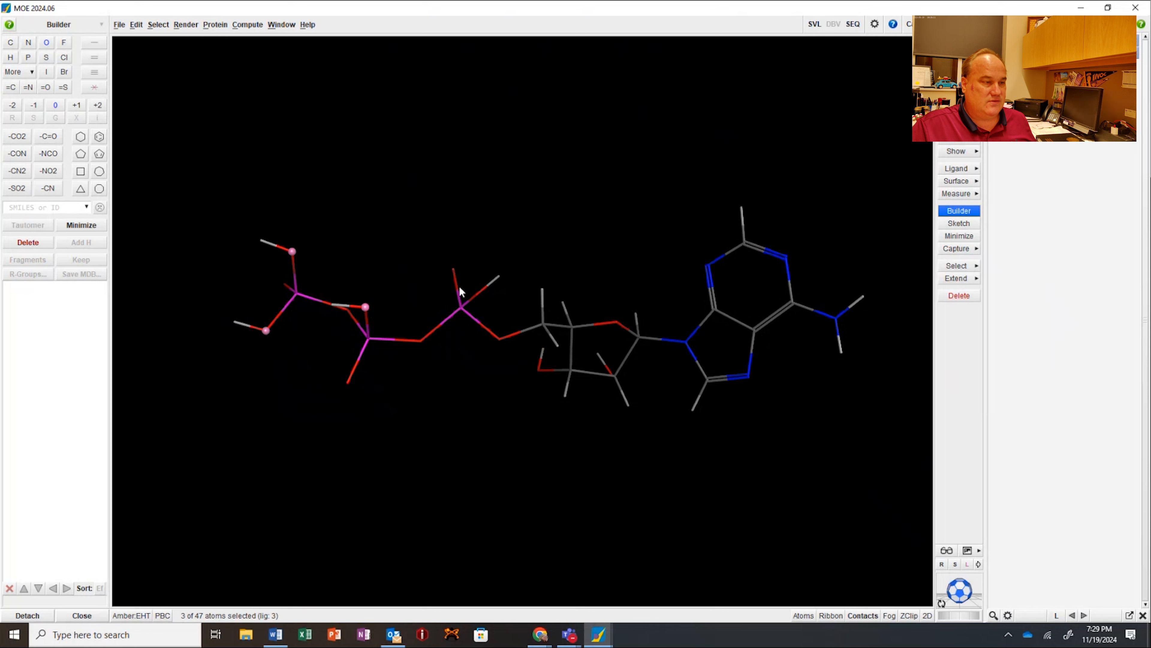
pyautogui.keyDown('shift'); pyautogui.click(476, 295); pyautogui.keyUp('shift')
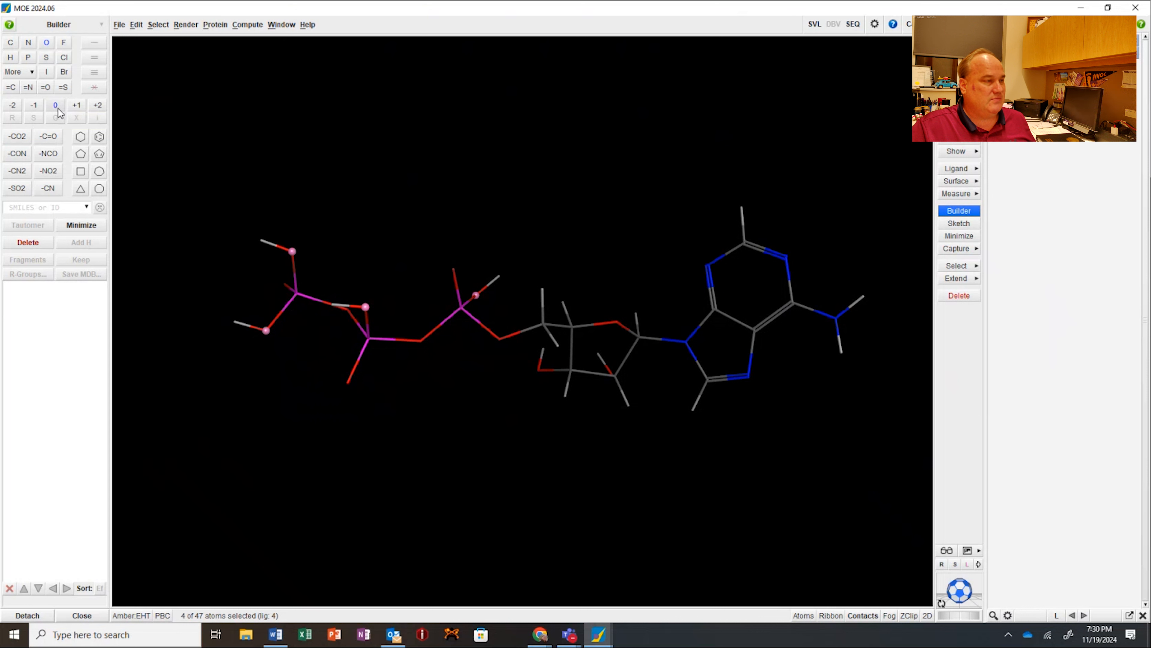
pyautogui.click(34, 107)
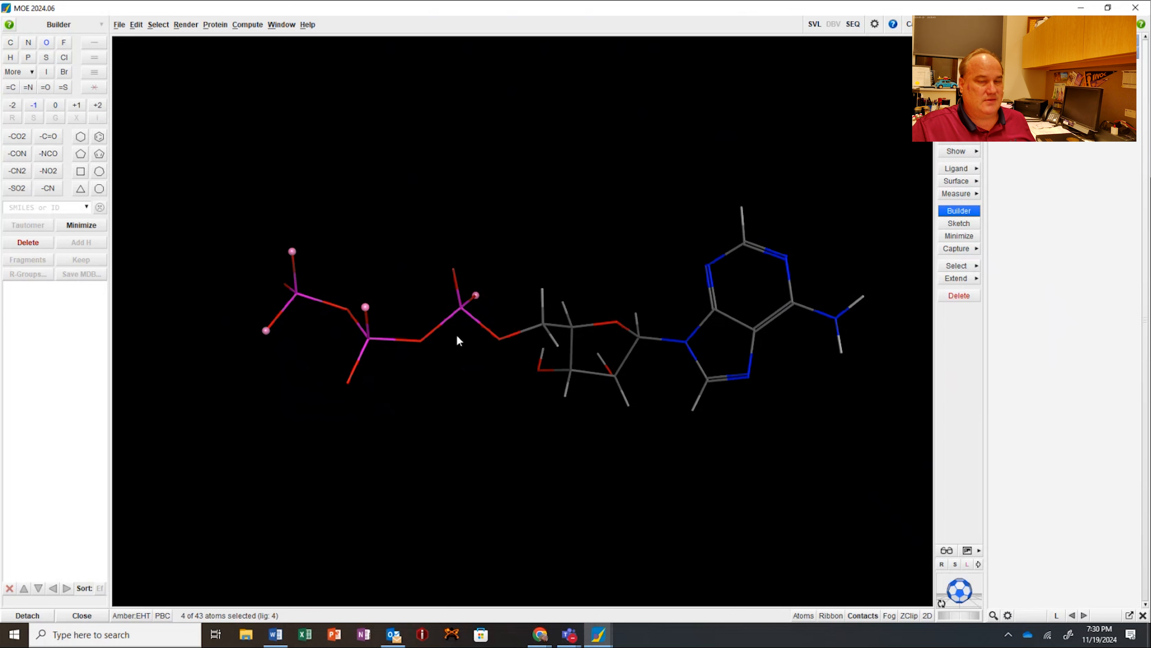
pyautogui.click(398, 300)
# Step: Calculate the partial charges with Fix Charges in the Amber:EHT Potential Setup and close it
pyautogui.click(131, 615)
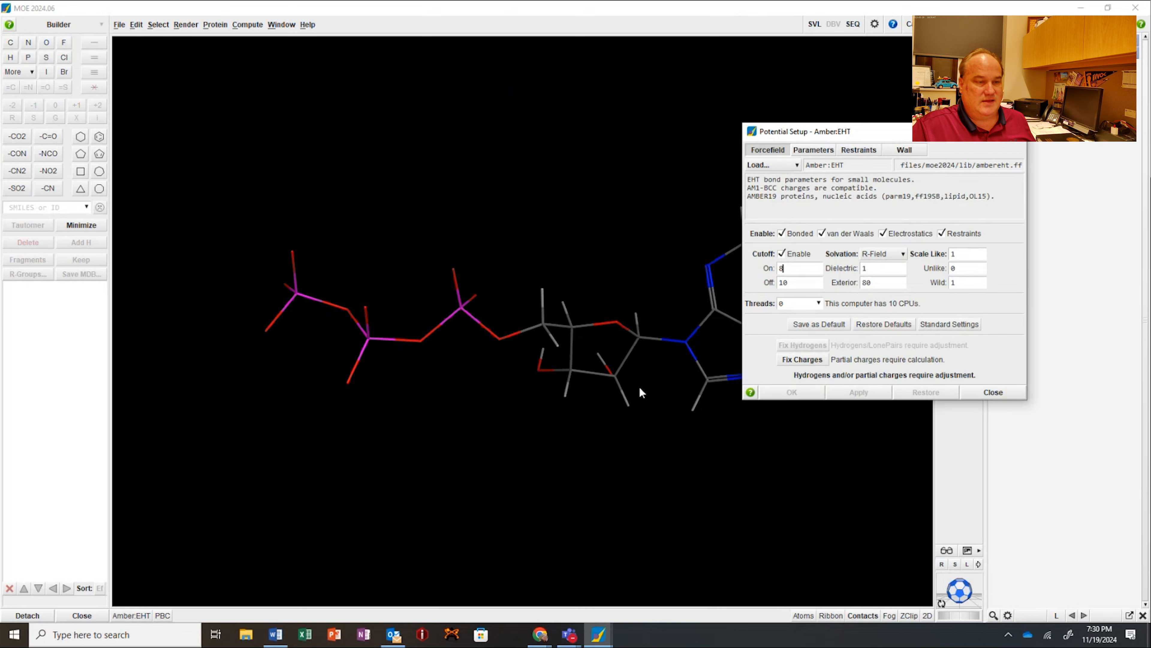
pyautogui.click(801, 359)
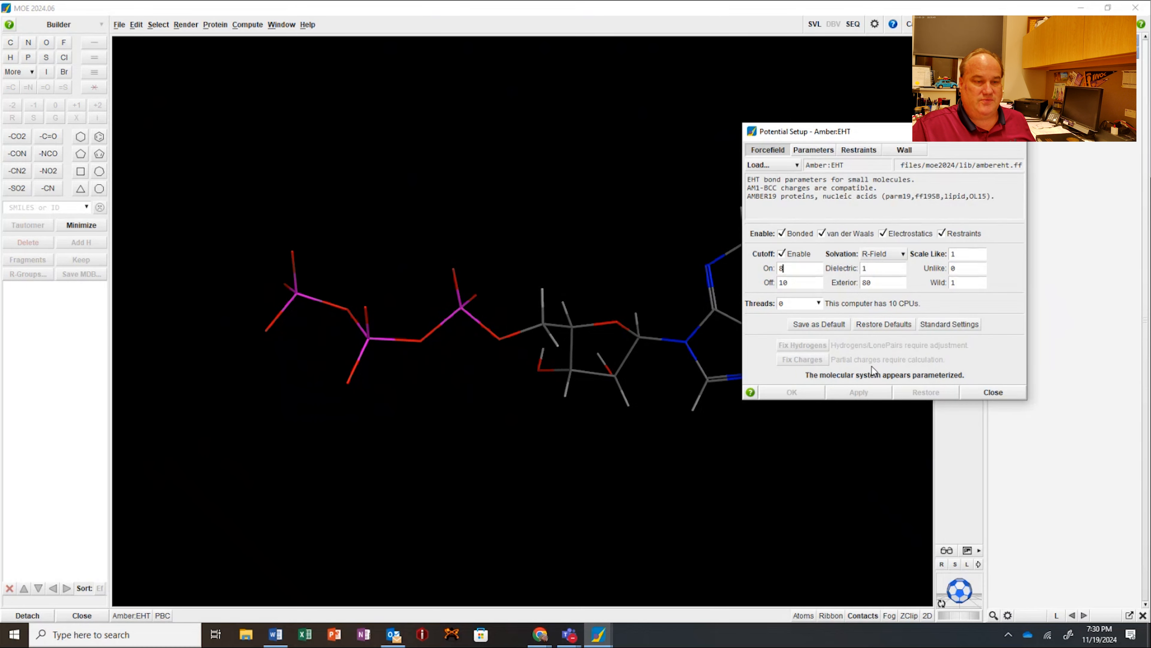
pyautogui.click(999, 393)
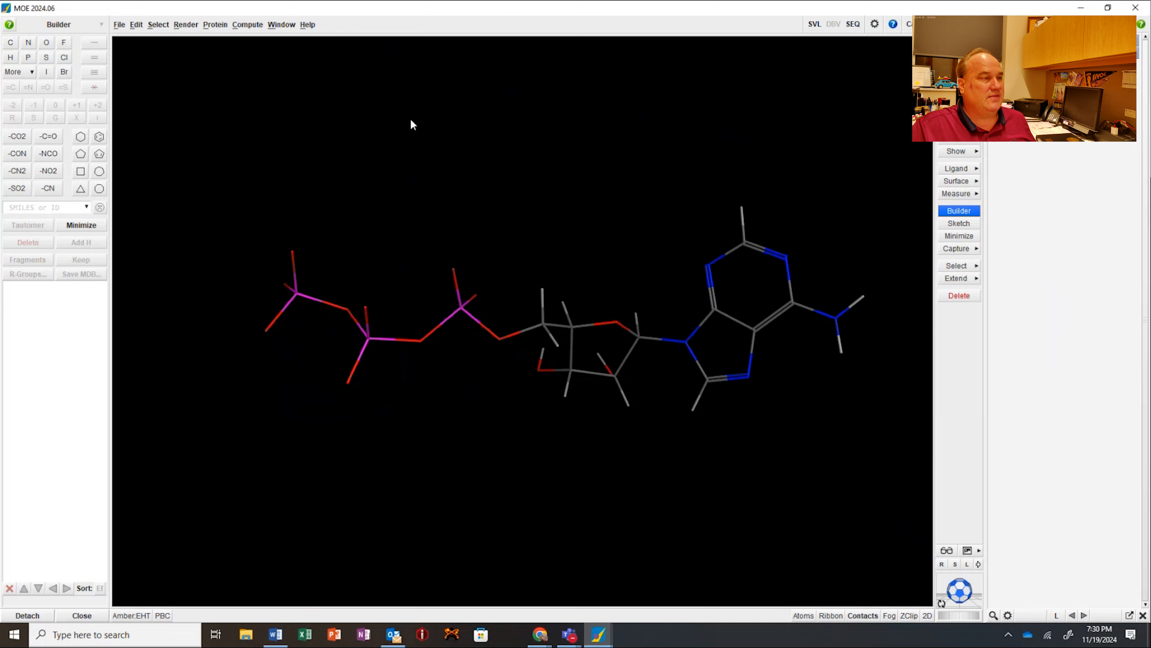
# Step: Energy-minimize all atoms using a different preset gradient, and inspect the minimized ATP from several angles
pyautogui.click(265, 30)
pyautogui.click(257, 67)
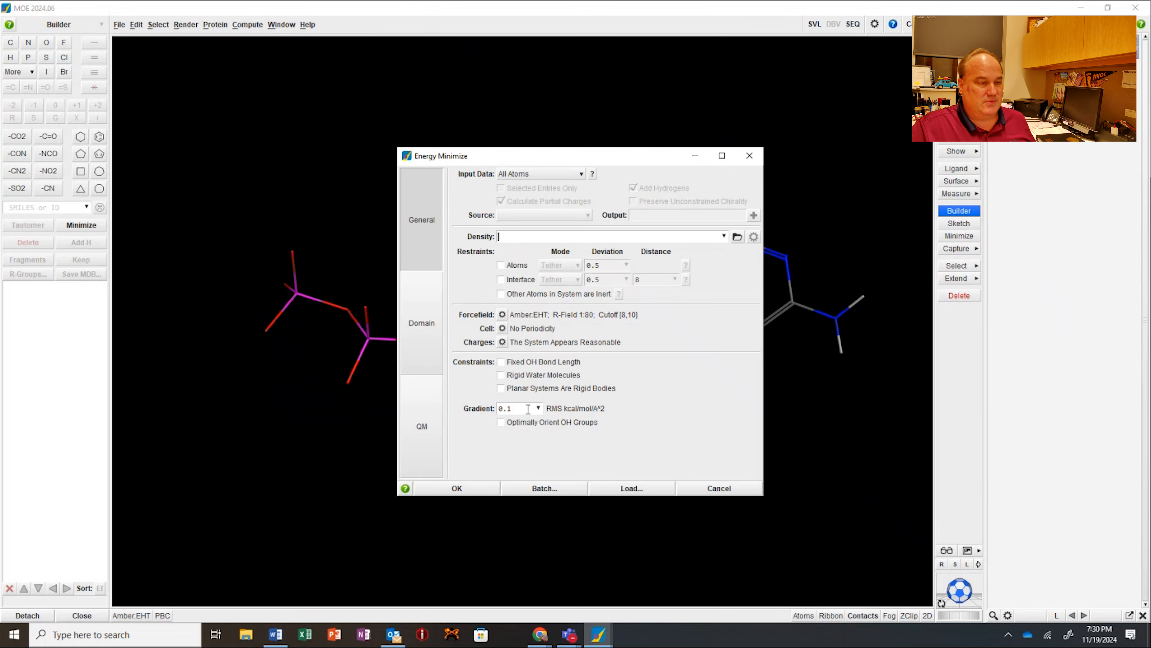
pyautogui.click(538, 408)
pyautogui.click(526, 448)
pyautogui.click(461, 487)
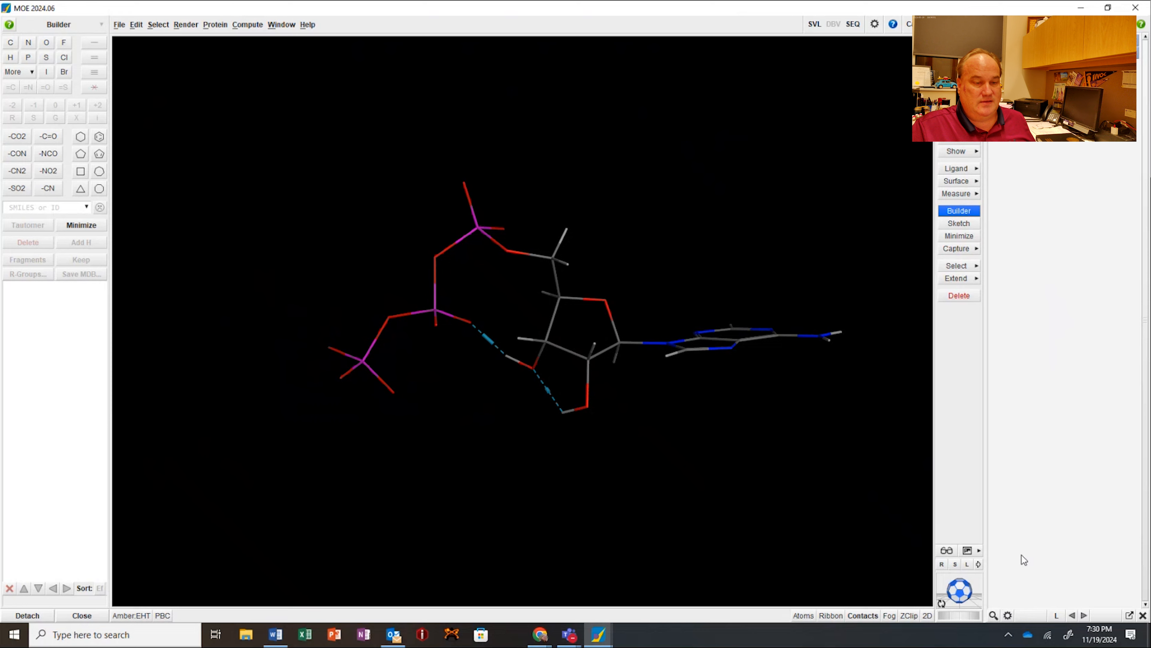
pyautogui.moveTo(962, 589)
pyautogui.mouseDown()
pyautogui.moveTo(973, 639)
pyautogui.moveTo(966, 606)
pyautogui.moveTo(982, 548)
pyautogui.moveTo(974, 598)
pyautogui.moveTo(991, 573)
pyautogui.moveTo(970, 578)
pyautogui.mouseUp()
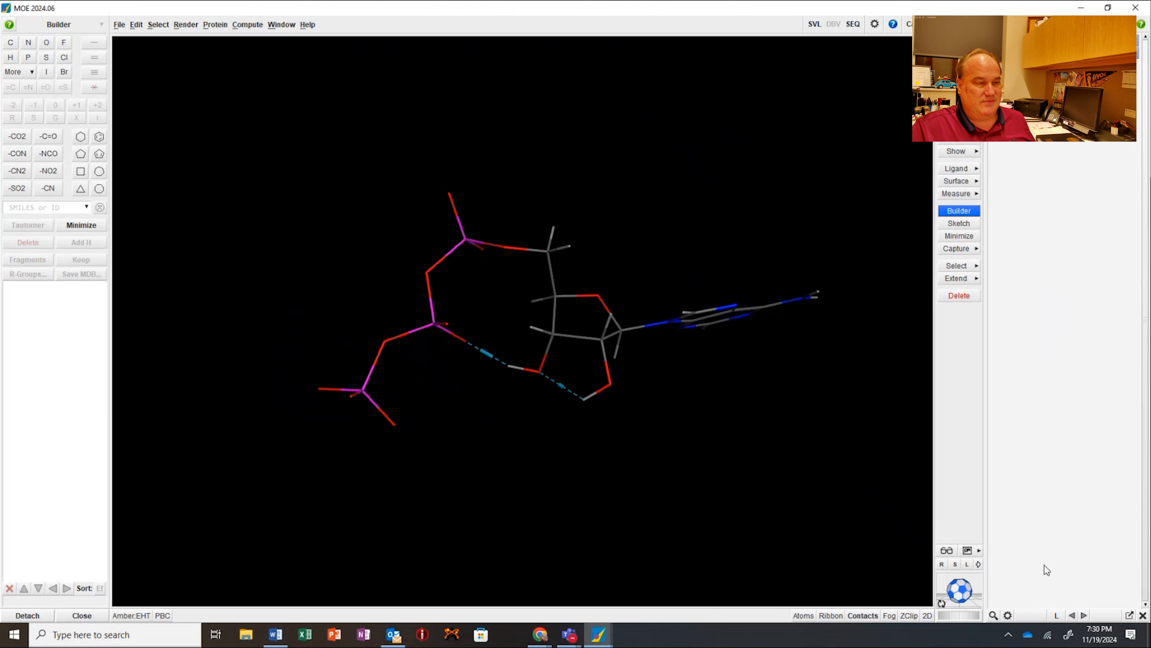
pyautogui.moveTo(958, 589)
pyautogui.mouseDown()
pyautogui.moveTo(964, 611)
pyautogui.moveTo(958, 577)
pyautogui.mouseUp()
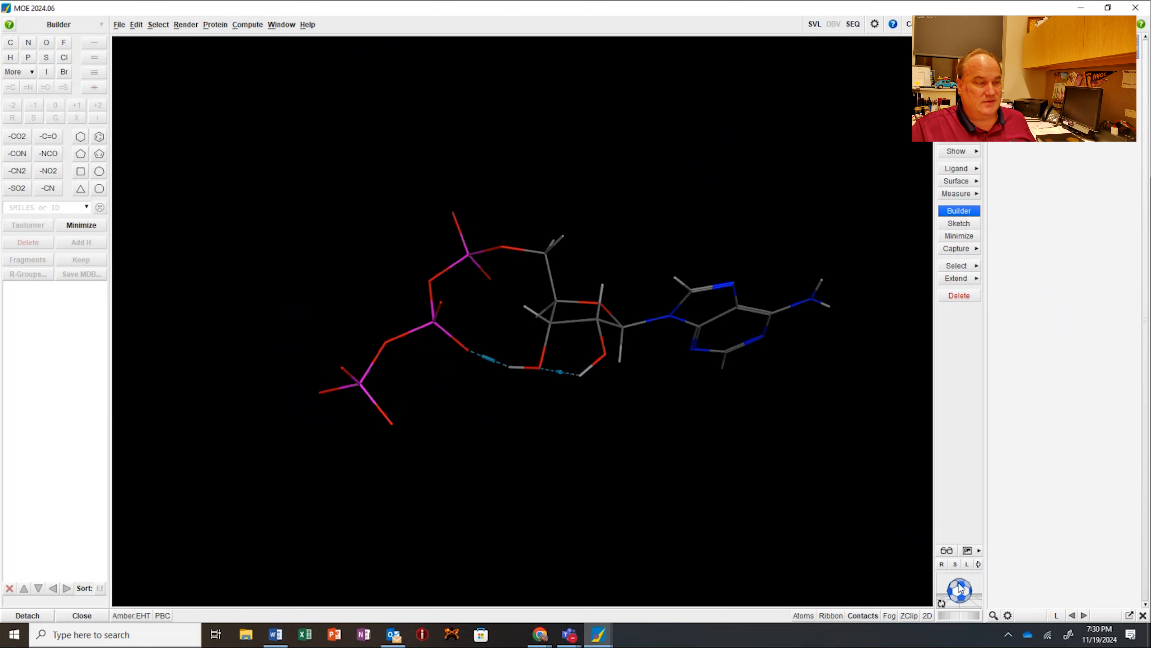
pyautogui.moveTo(960, 591)
pyautogui.mouseDown()
pyautogui.moveTo(937, 603)
pyautogui.moveTo(956, 590)
pyautogui.moveTo(945, 576)
pyautogui.moveTo(948, 585)
pyautogui.mouseUp()
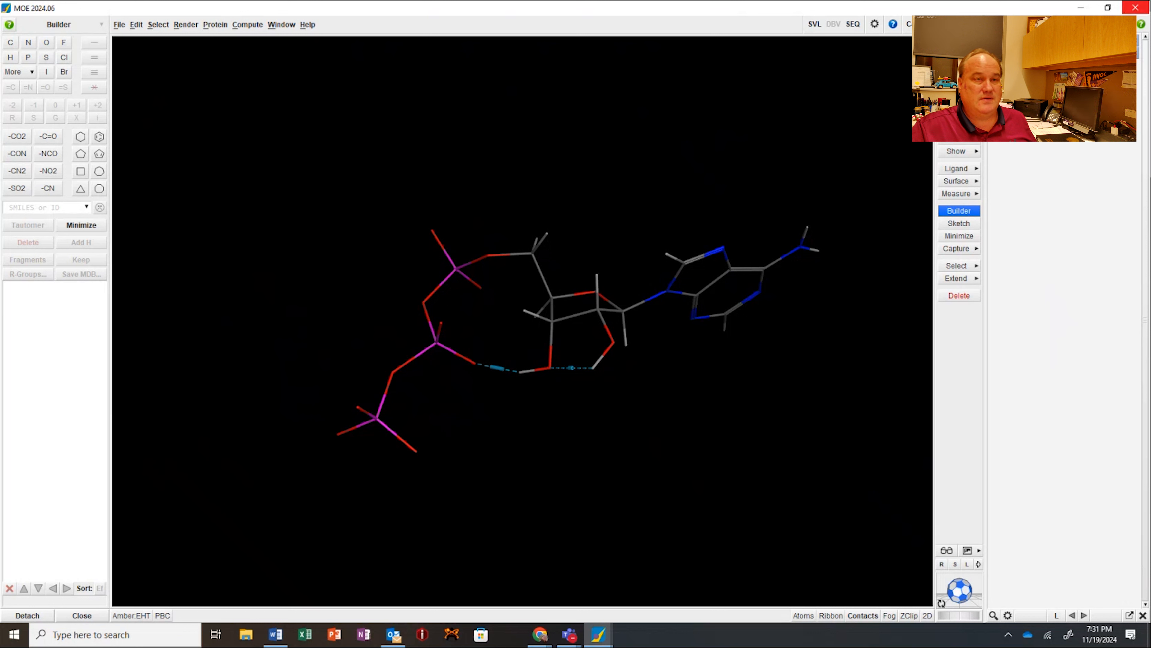
# Step: Minimize MOE, launch ChimeraX 1.8, clear its command line and maximize its window
pyautogui.click(1082, 8)
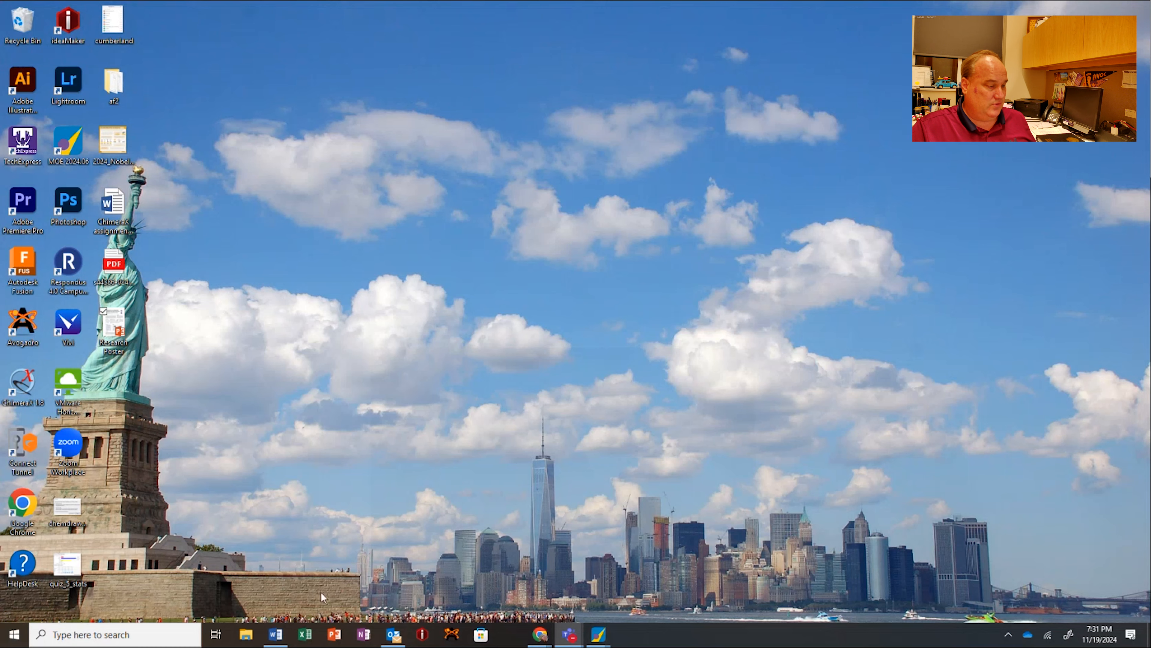
pyautogui.click(98, 634)
pyautogui.write('chim')
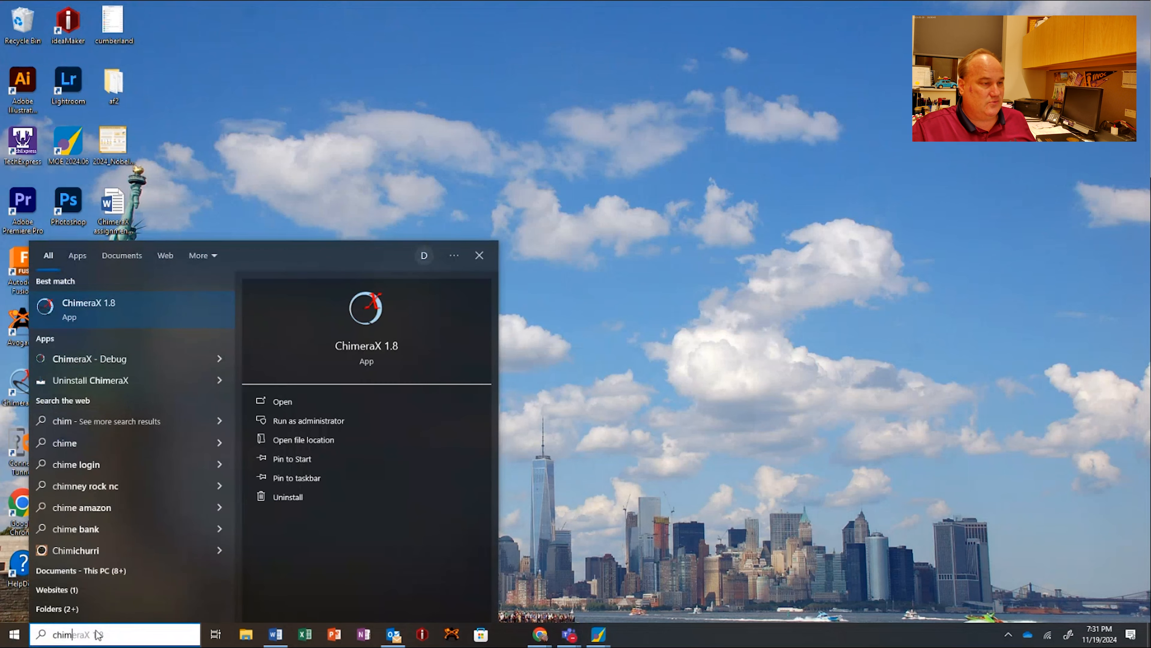
pyautogui.press('Return')
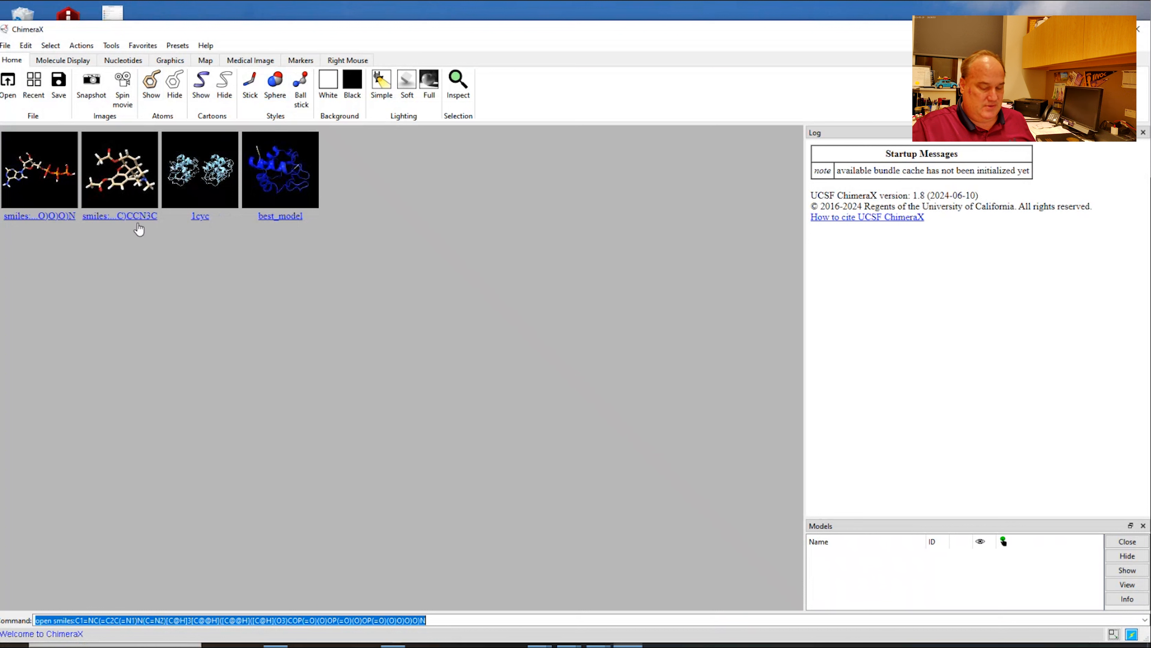
pyautogui.press('BackSpace')
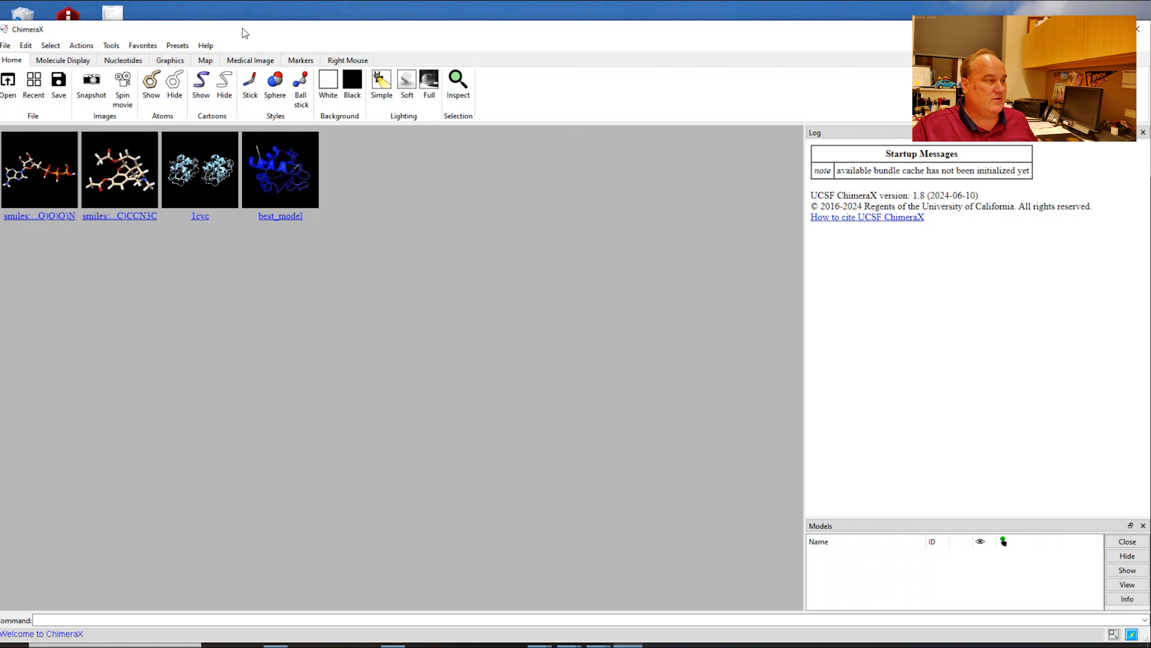
pyautogui.doubleClick(255, 30)
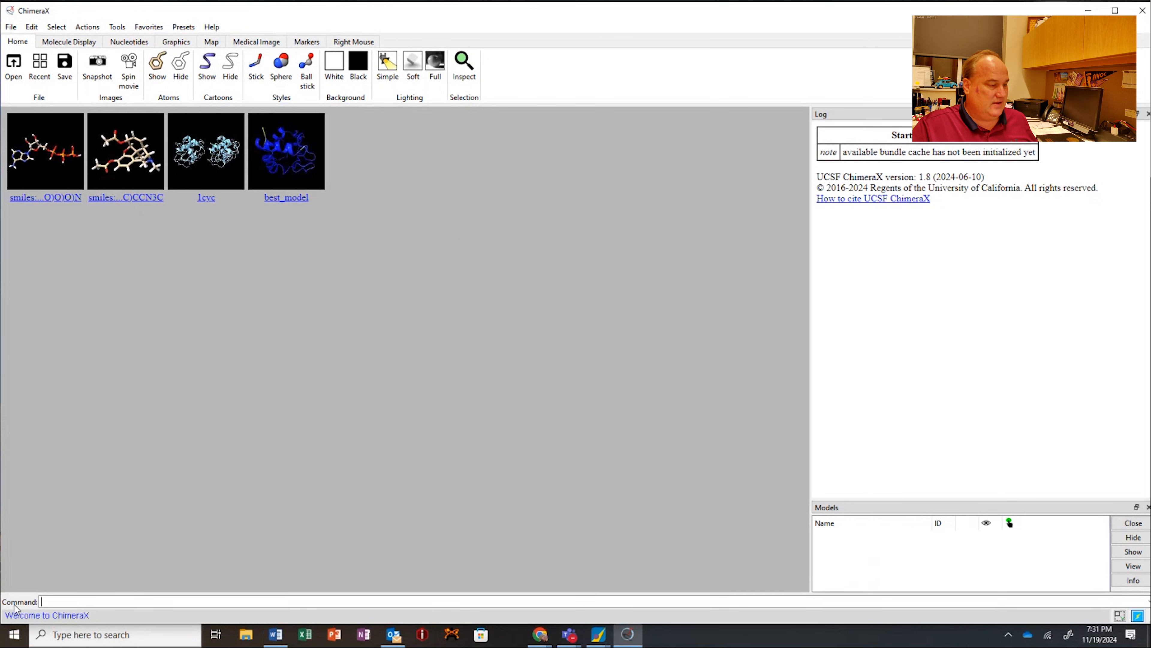
# Step: Open ATP as a 3D structure by running the open smiles: command with the copied ATP SMILES string
pyautogui.click(107, 601)
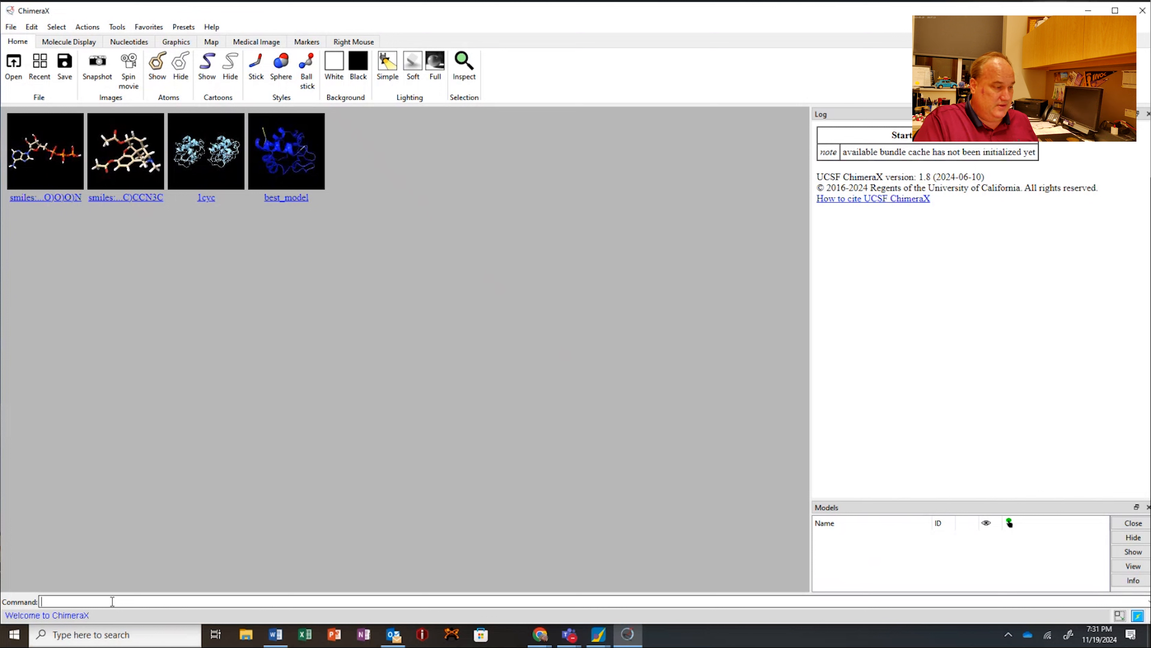
pyautogui.write('open smile')
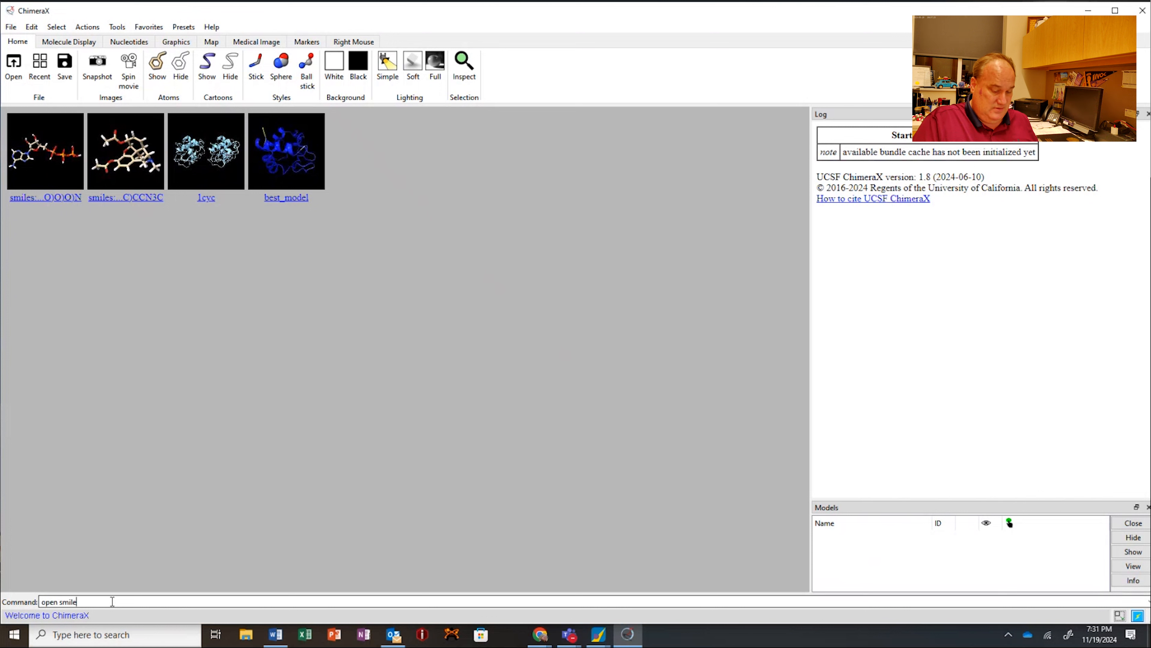
pyautogui.write('s')
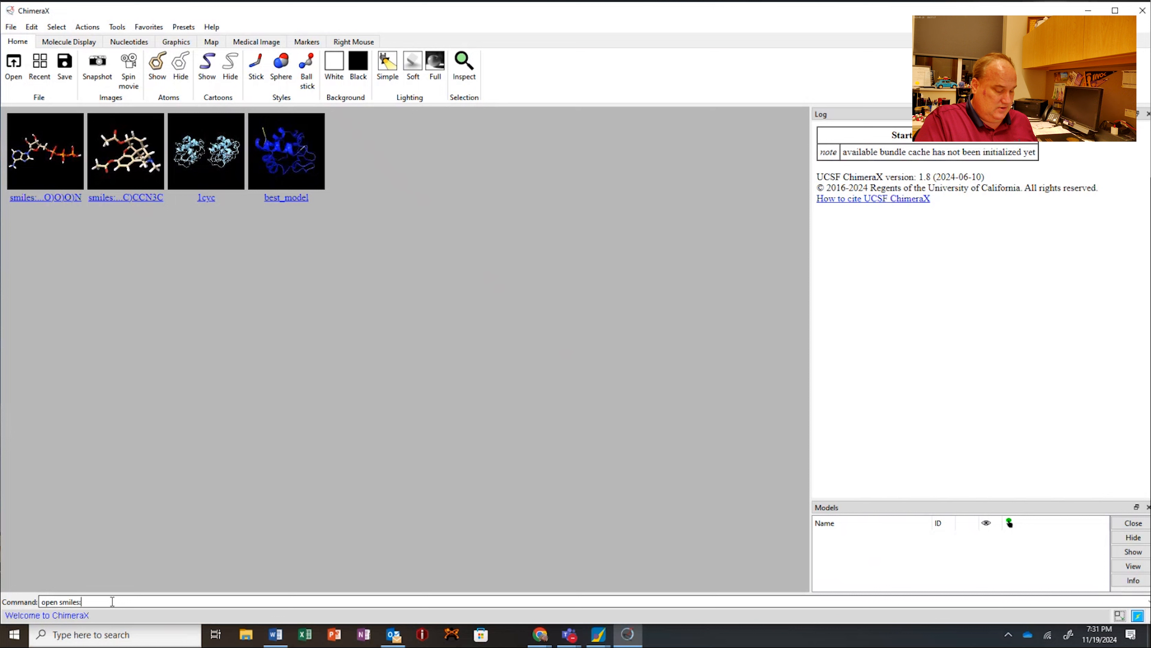
pyautogui.write(':')
pyautogui.write('C1=NC(=C2C(=N1)N(C=N2)[C@H]3[C@@H]([C@@H]([C@H](O3)COP(=O)(O)OP(=O)(O)OP(=O)(O)O)O)O)N')
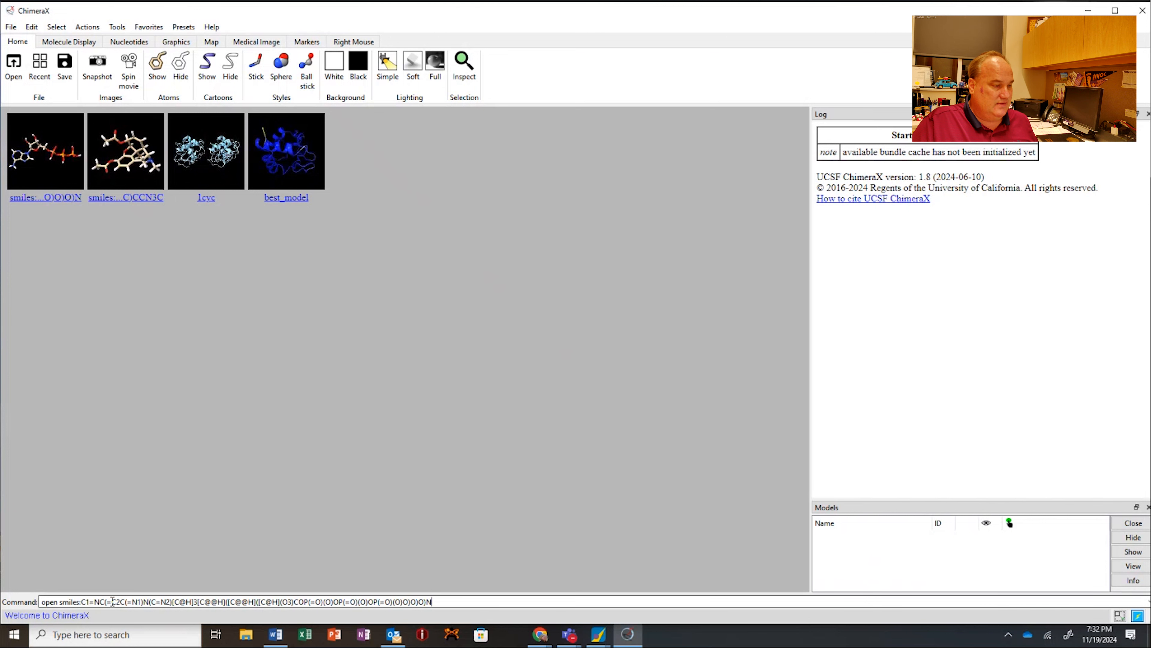
pyautogui.press('Return')
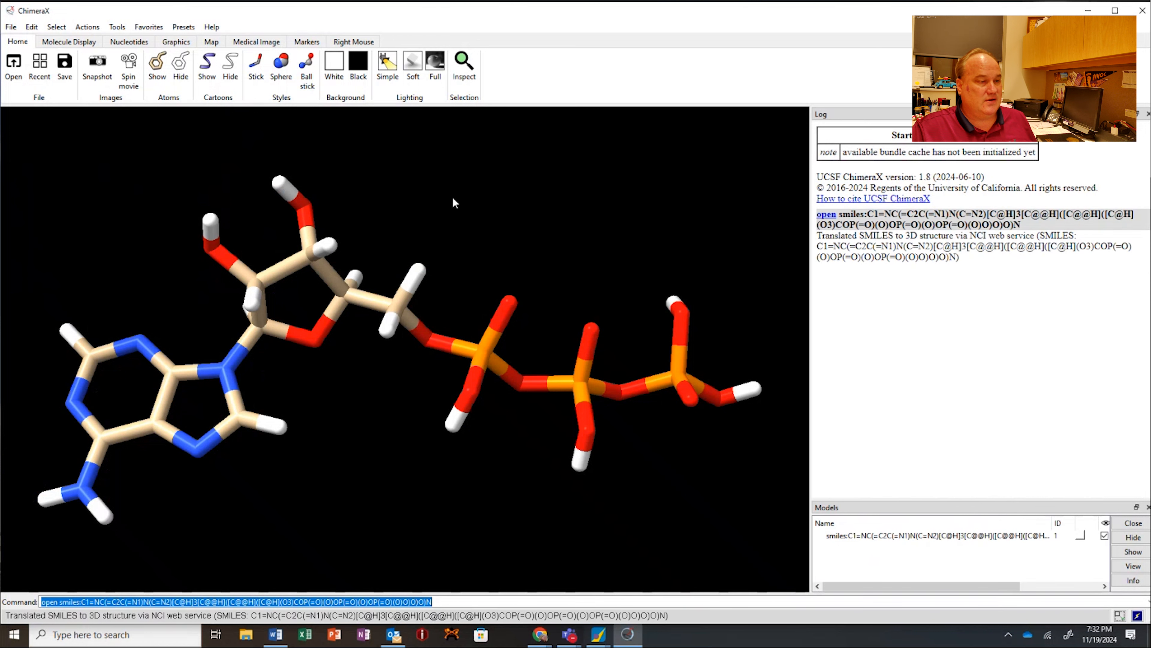
# Step: Examine the ATP model from several angles and identify the hydroxyl hydrogen on the phosphate nearest the ribose
pyautogui.scroll(2, 467, 256)
pyautogui.scroll(-5, 467, 256)
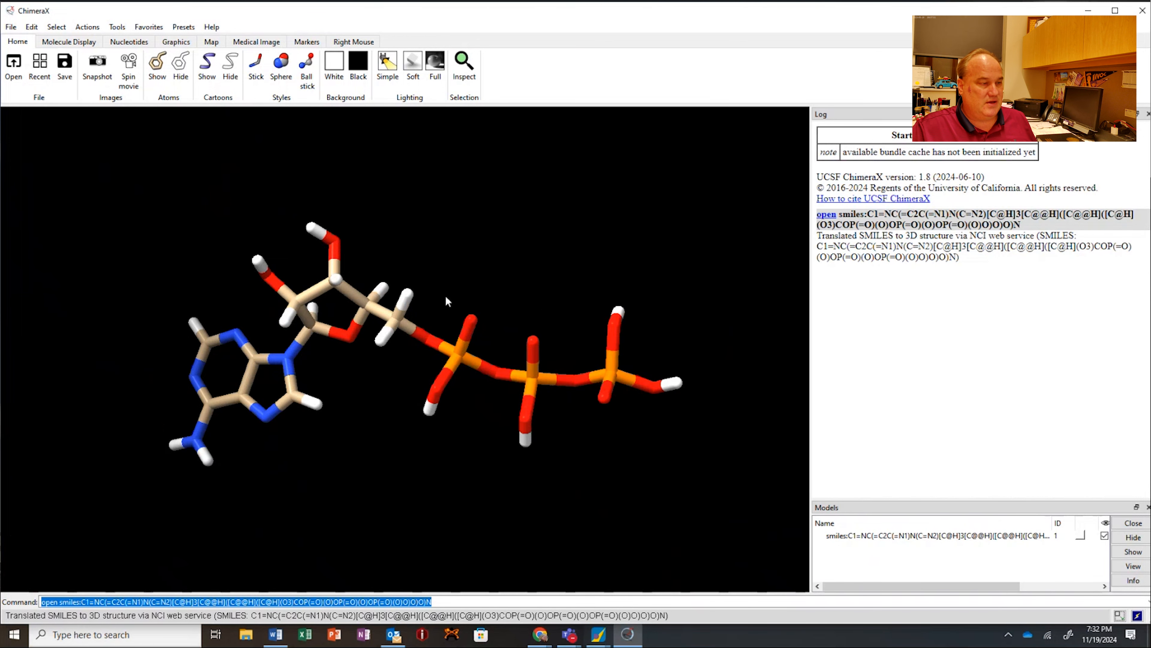
pyautogui.moveTo(446, 295); pyautogui.dragTo(480, 281)
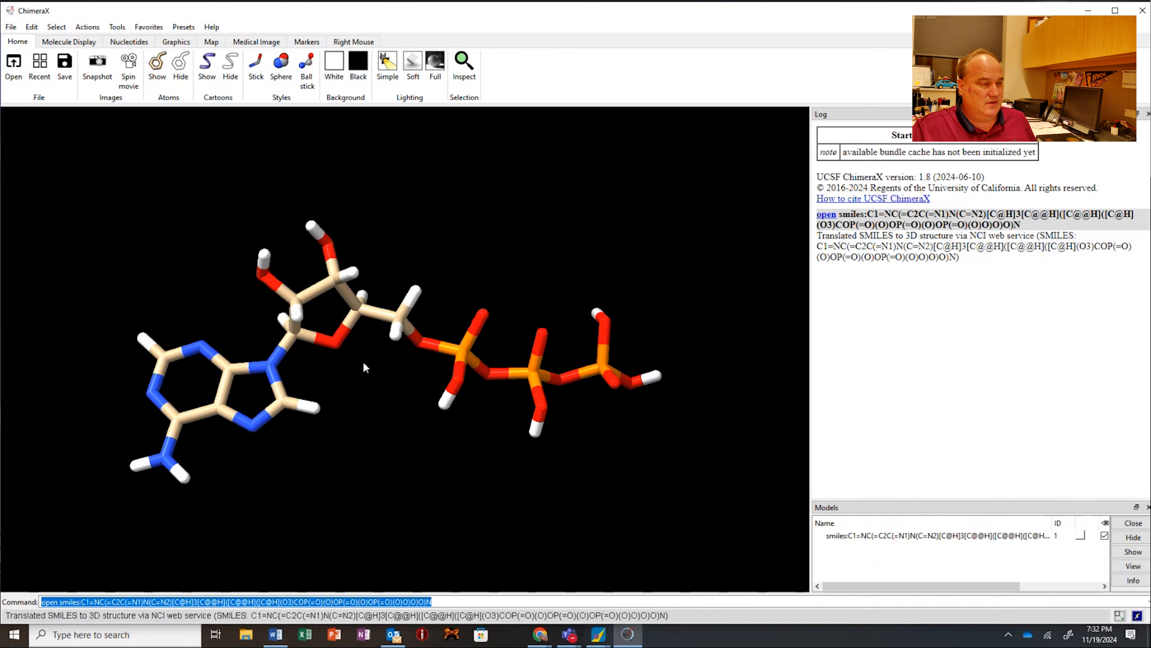
pyautogui.moveTo(366, 366); pyautogui.dragTo(485, 374)
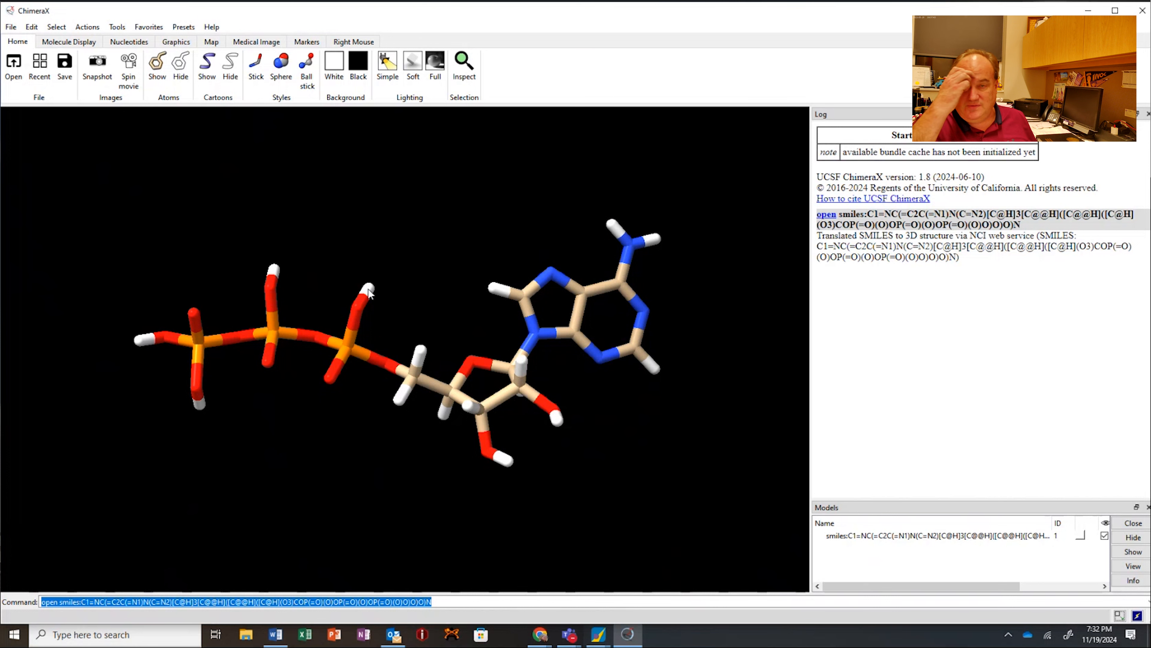
pyautogui.moveTo(370, 293)
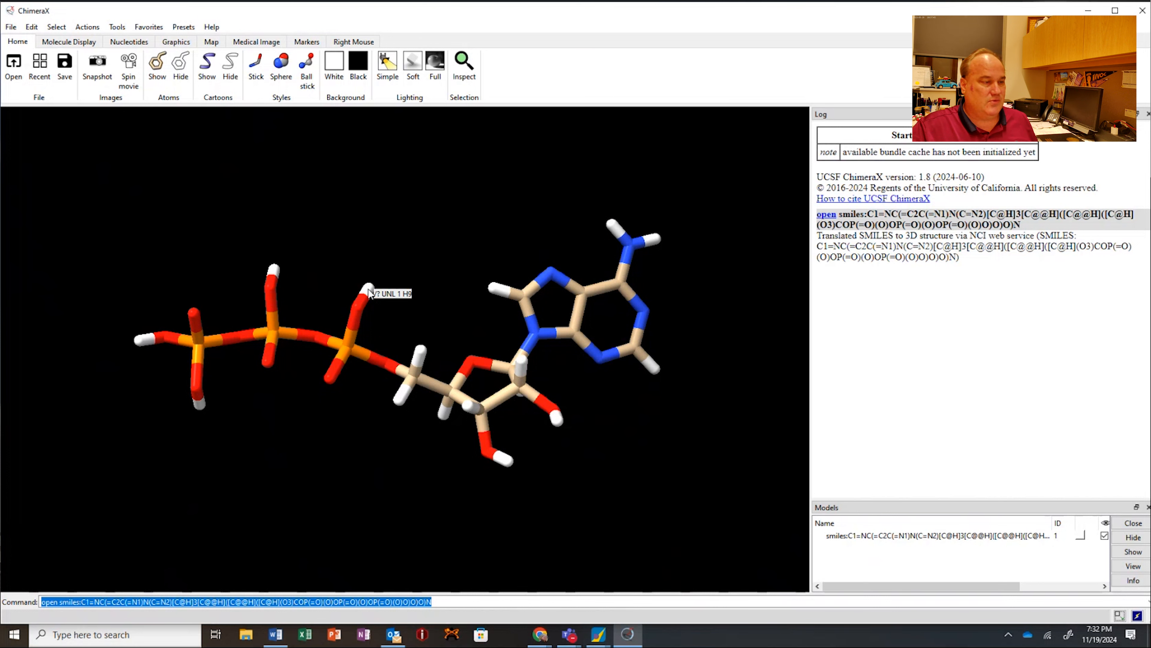